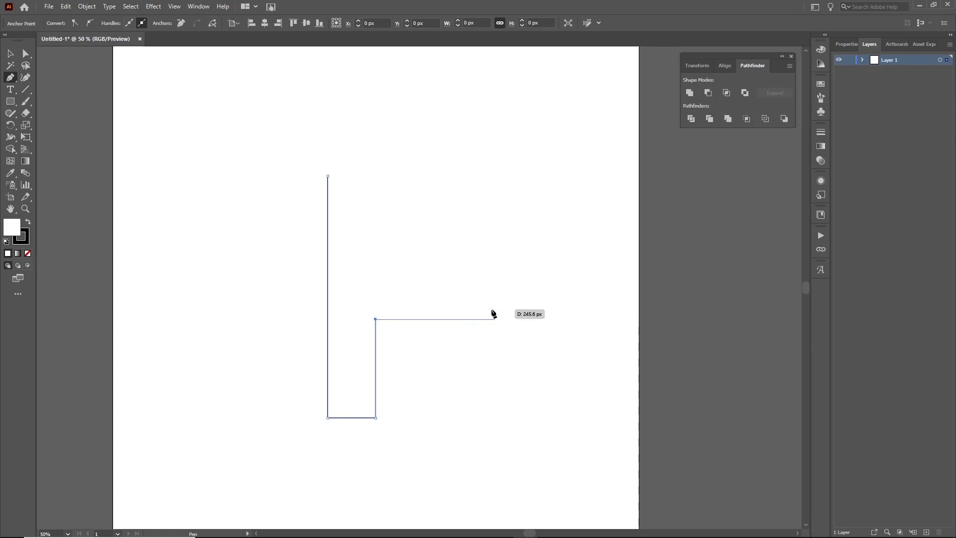
# - Finish the letter P outline with the Pen tool, adding the bowl's two right corners and closing the path at its start point
pyautogui.click(471, 319)
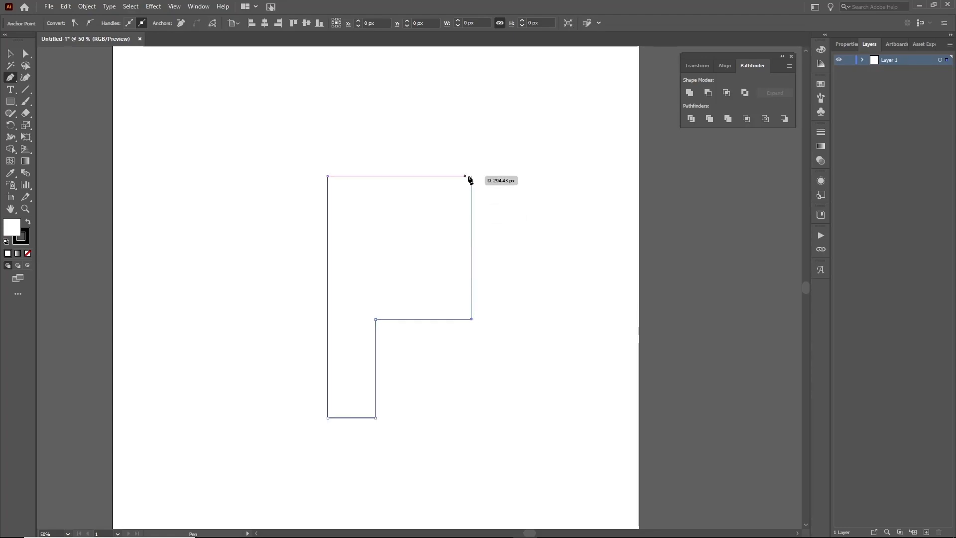
pyautogui.click(471, 176)
pyautogui.click(328, 176)
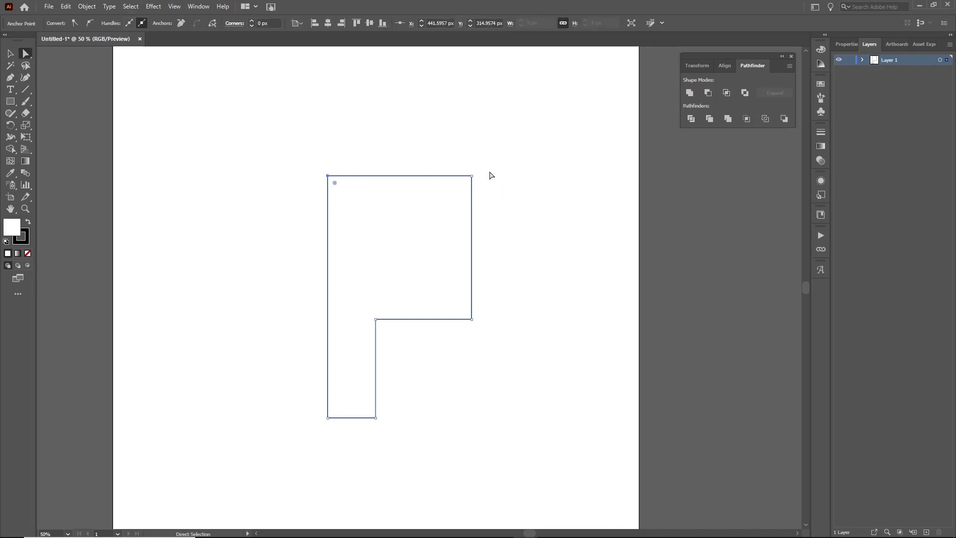
# - Move the two right corner points of the P's bowl outward so the shape is about 325 px wide
pyautogui.press('a')
pyautogui.moveTo(502, 157); pyautogui.dragTo(486, 319)
pyautogui.click(529, 258)
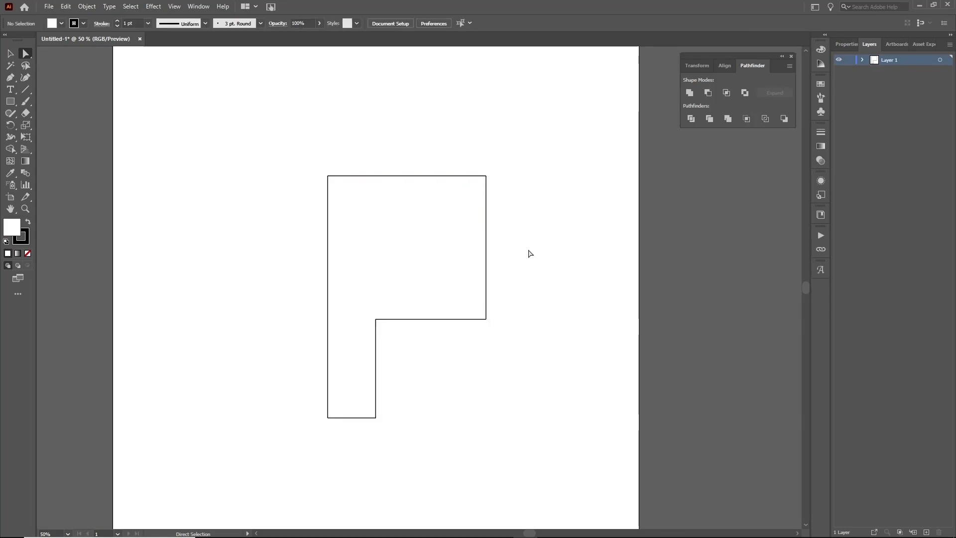
# - Round all corners of the P shape evenly using its live corner handles
pyautogui.click(486, 268)
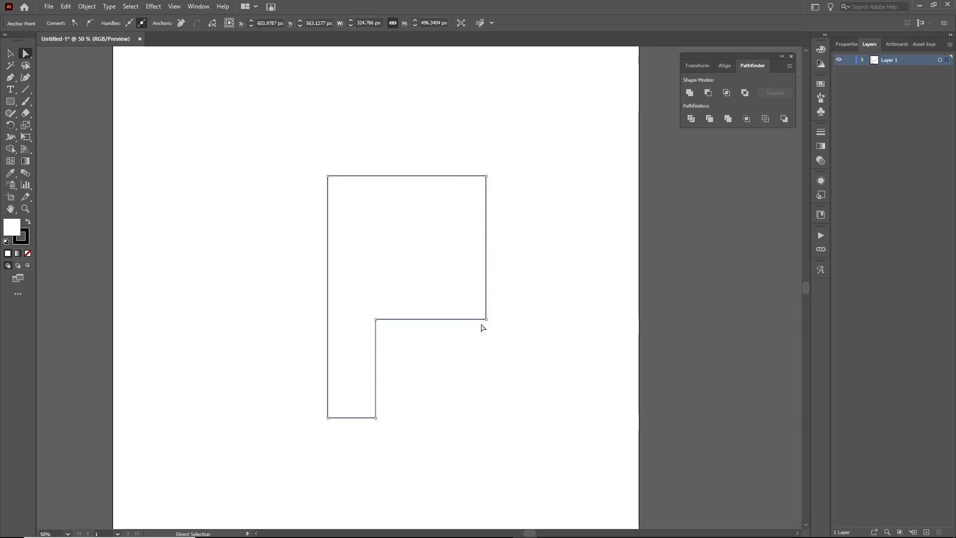
pyautogui.press('v')
pyautogui.press('a')
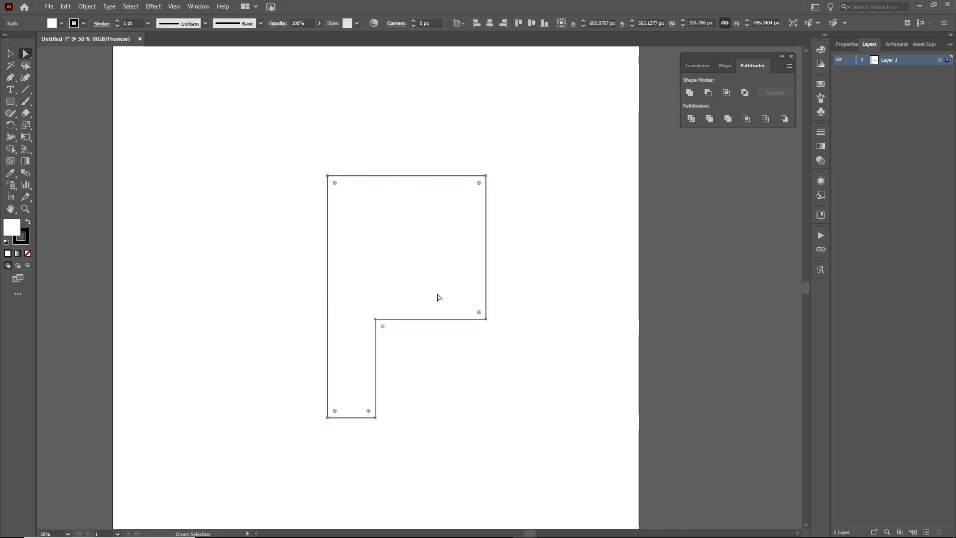
pyautogui.moveTo(334, 183); pyautogui.dragTo(348, 202)
pyautogui.click(307, 262)
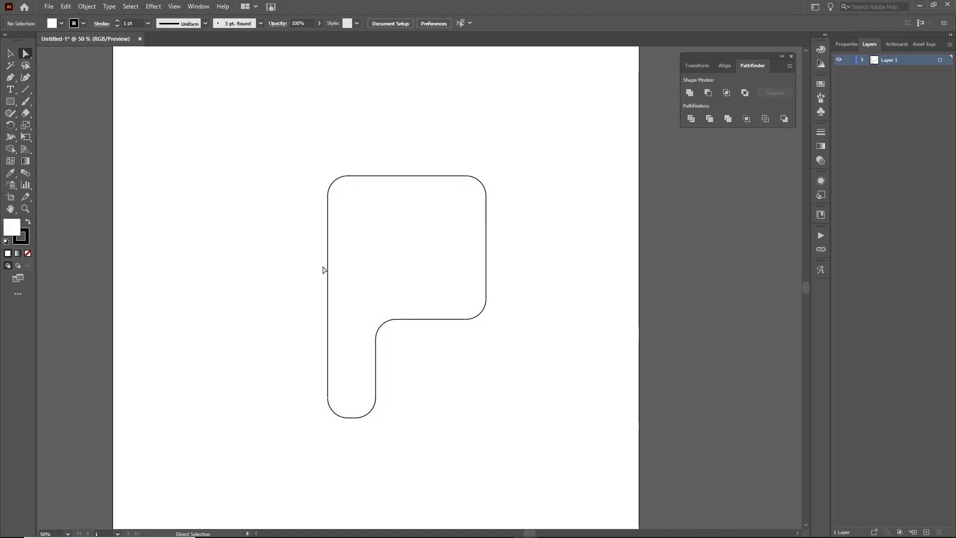
# - Draw a small circle outward from the centre of the P's bowl for the counter hole
pyautogui.press('l')
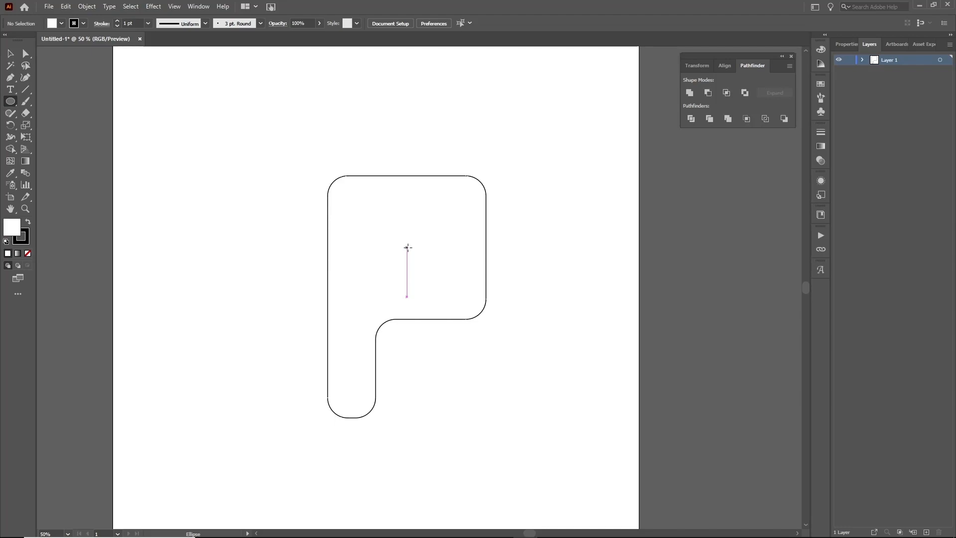
pyautogui.keyDown('alt'); pyautogui.keyDown('shift'); pyautogui.moveTo(408, 247); pyautogui.dragTo(429, 276); pyautogui.keyUp('shift'); pyautogui.keyUp('alt')
pyautogui.press('v')
pyautogui.click(514, 223)
# - Reduce the rounding of the two corners at the foot of the P's stem
pyautogui.moveTo(522, 187); pyautogui.dragTo(345, 303)
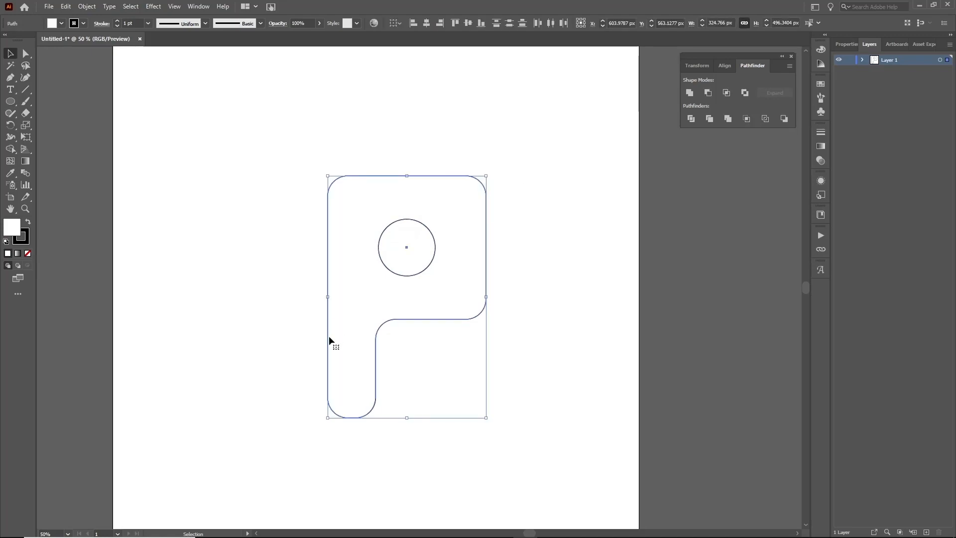
pyautogui.click(311, 430)
pyautogui.press('a')
pyautogui.moveTo(313, 434); pyautogui.dragTo(342, 401)
pyautogui.click(436, 385)
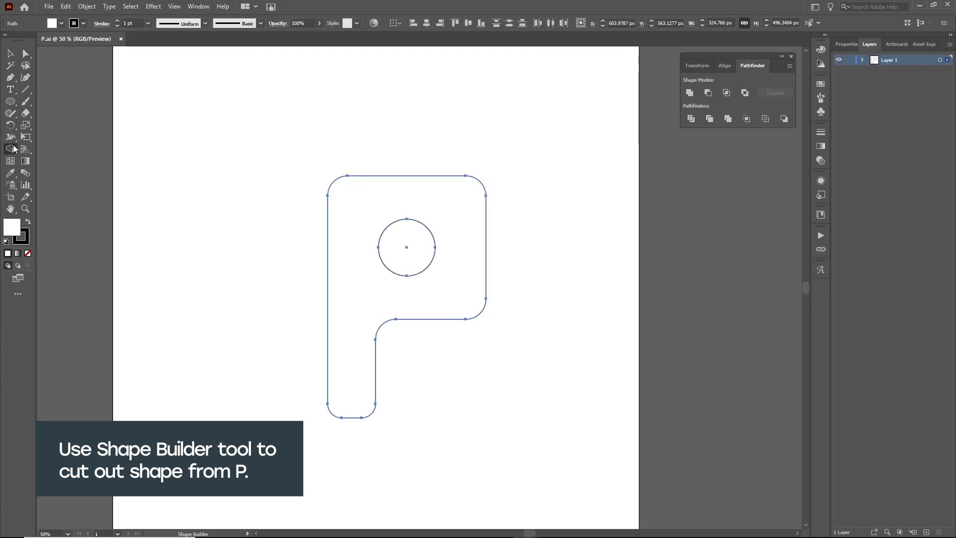
# - Cut the circle out of the P with the Shape Builder tool and deselect the artwork
pyautogui.click(11, 149)
pyautogui.click(11, 151)
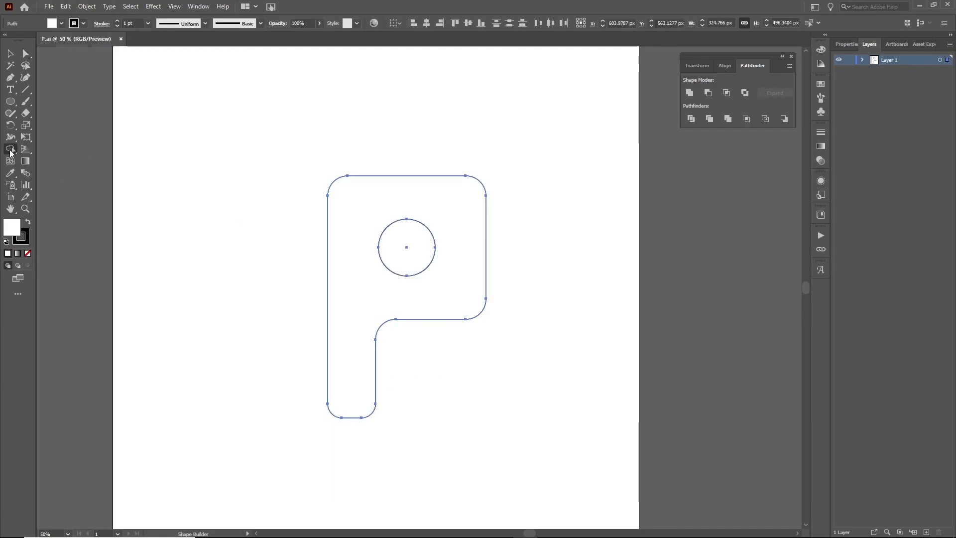
pyautogui.click(53, 149)
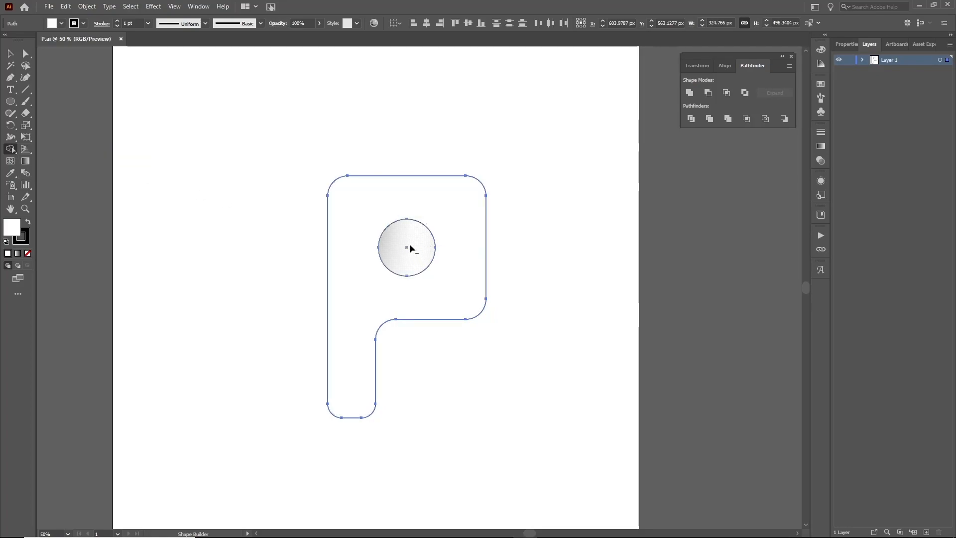
pyautogui.keyDown('alt'); pyautogui.click(405, 250); pyautogui.keyUp('alt')
pyautogui.press('v')
pyautogui.press('b')
pyautogui.press('v')
pyautogui.click(300, 222)
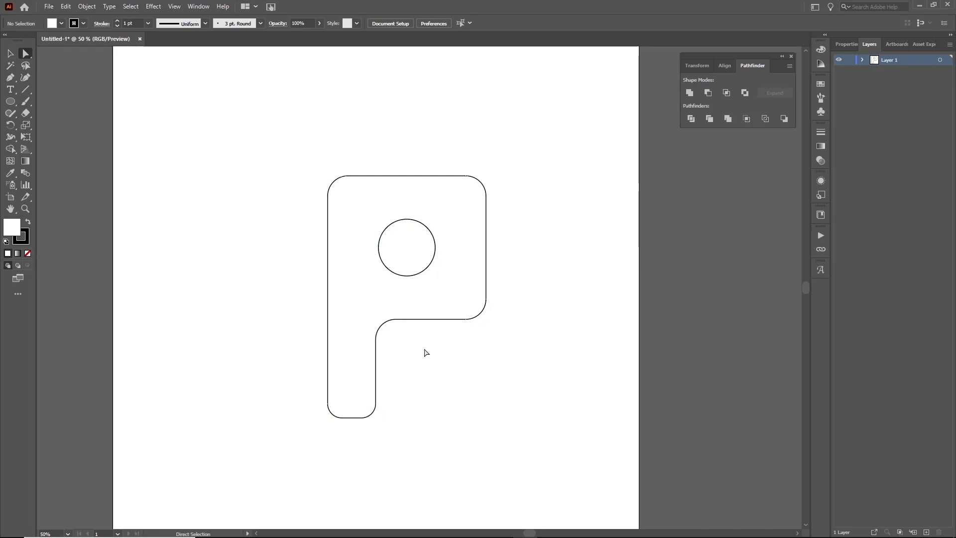
# - Save the artwork as P_.ai in the Illustrator 8 format, accepting the older-format conversion
pyautogui.press('v')
pyautogui.click(50, 6)
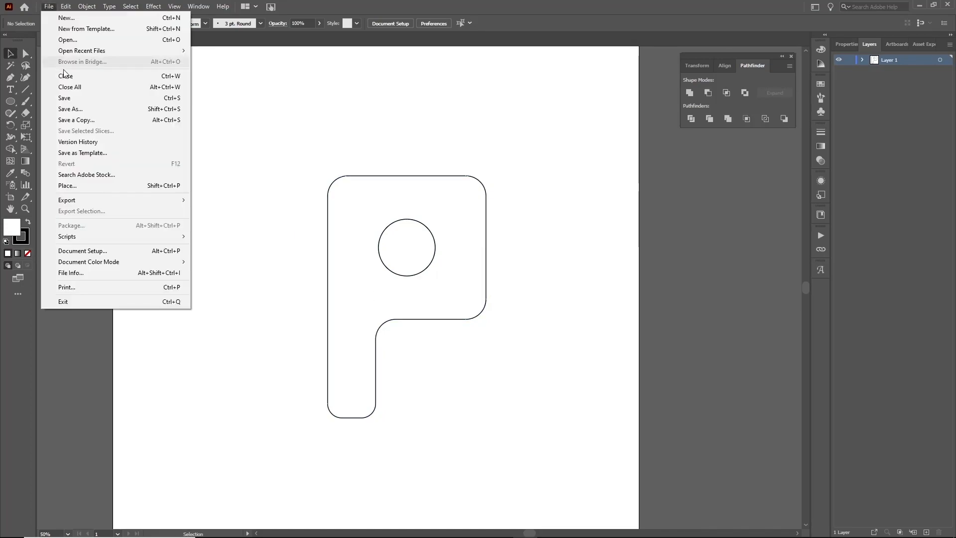
pyautogui.click(70, 108)
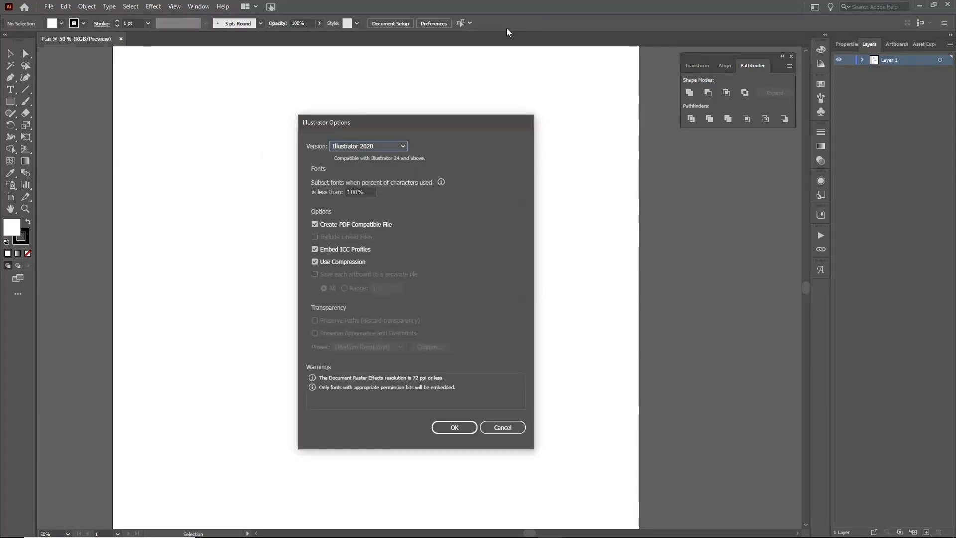
pyautogui.click(398, 146)
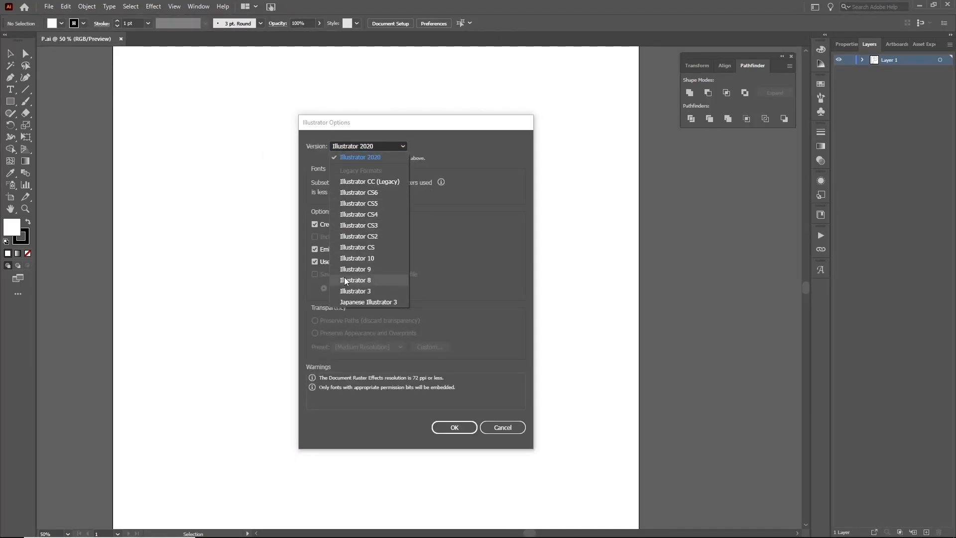
pyautogui.click(376, 282)
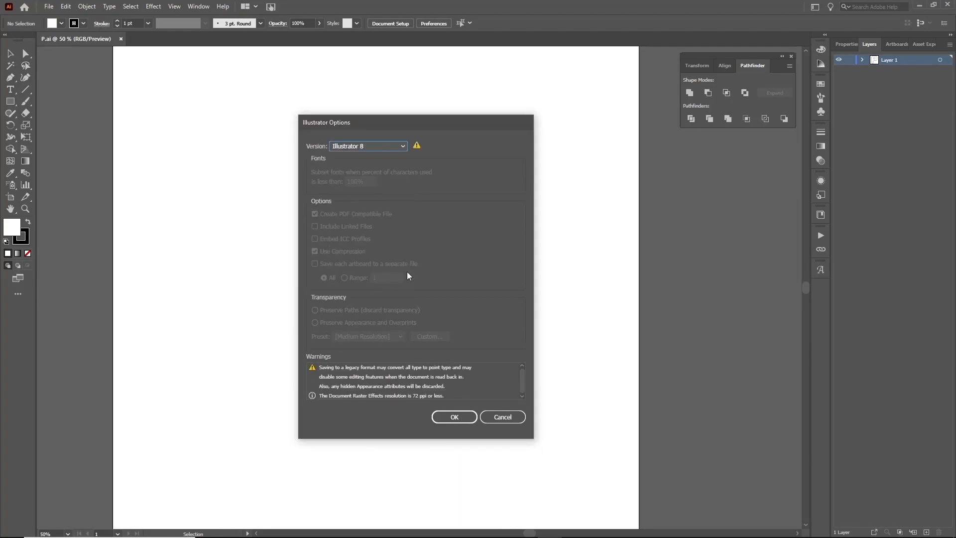
pyautogui.click(471, 417)
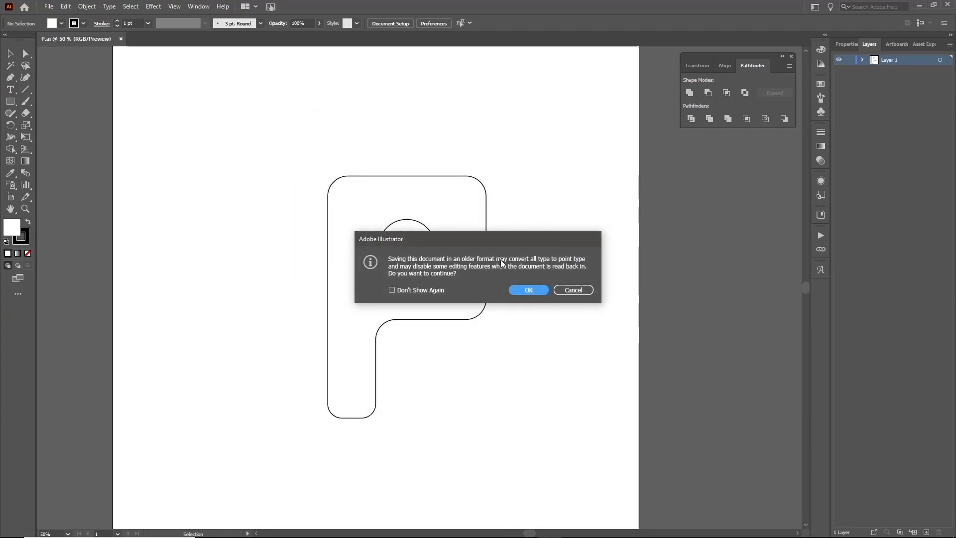
pyautogui.click(529, 290)
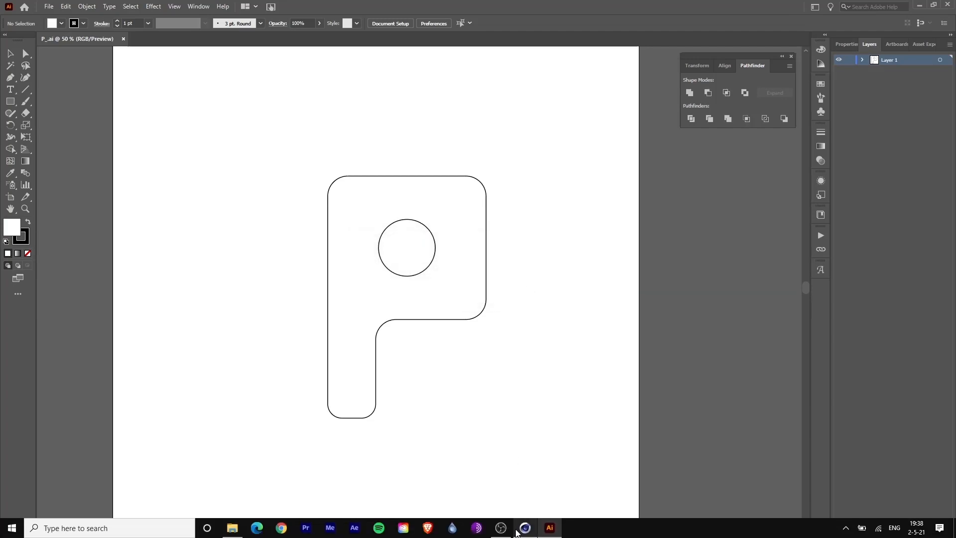
# - Switch to Cinema 4D and merge P_.ai from the Desktop with scale 1 cm and connected splines
pyautogui.click(518, 531)
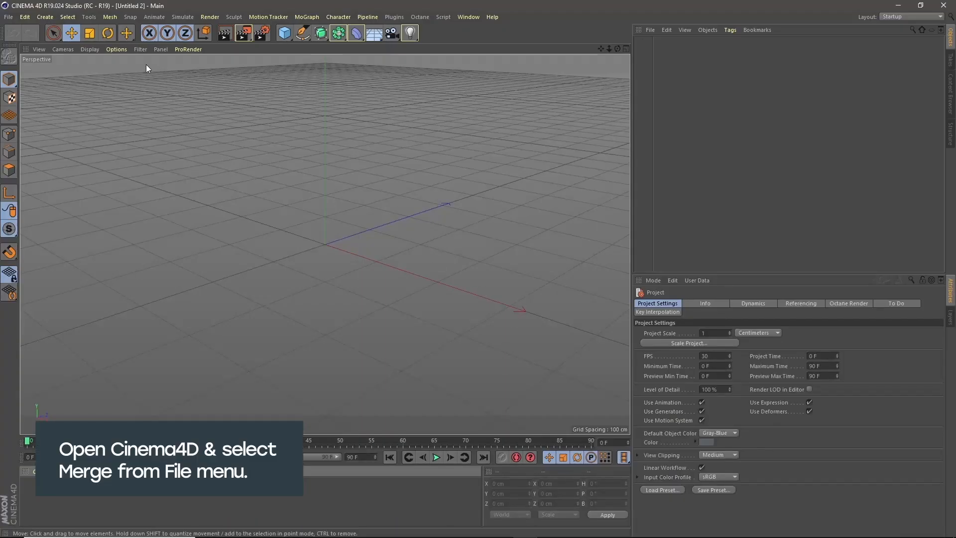
pyautogui.click(11, 17)
pyautogui.click(22, 51)
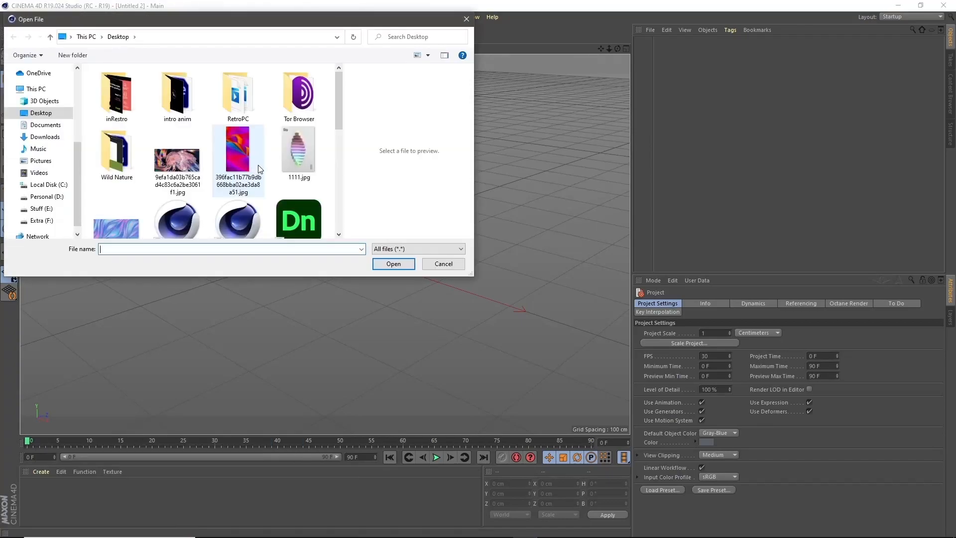
pyautogui.moveTo(339, 99); pyautogui.dragTo(348, 199)
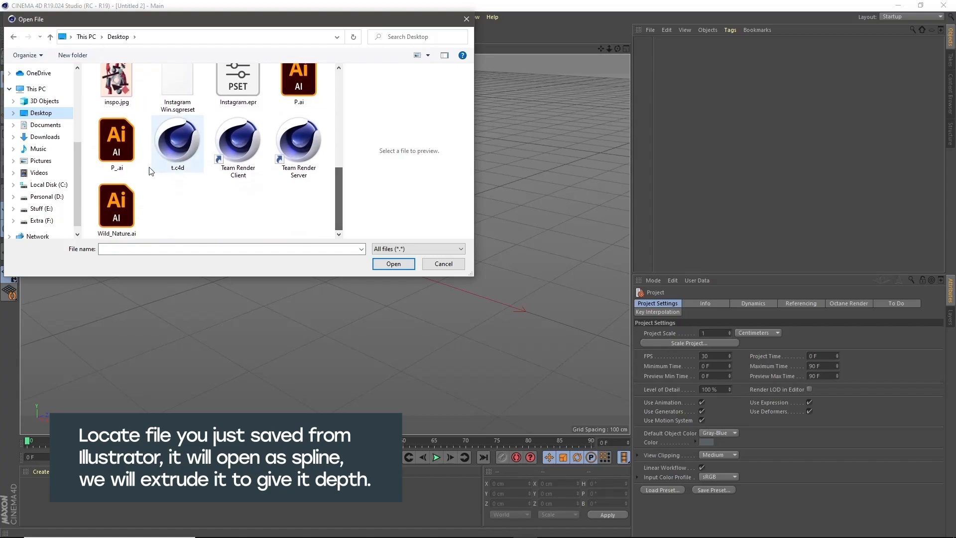
pyautogui.click(116, 145)
pyautogui.click(393, 264)
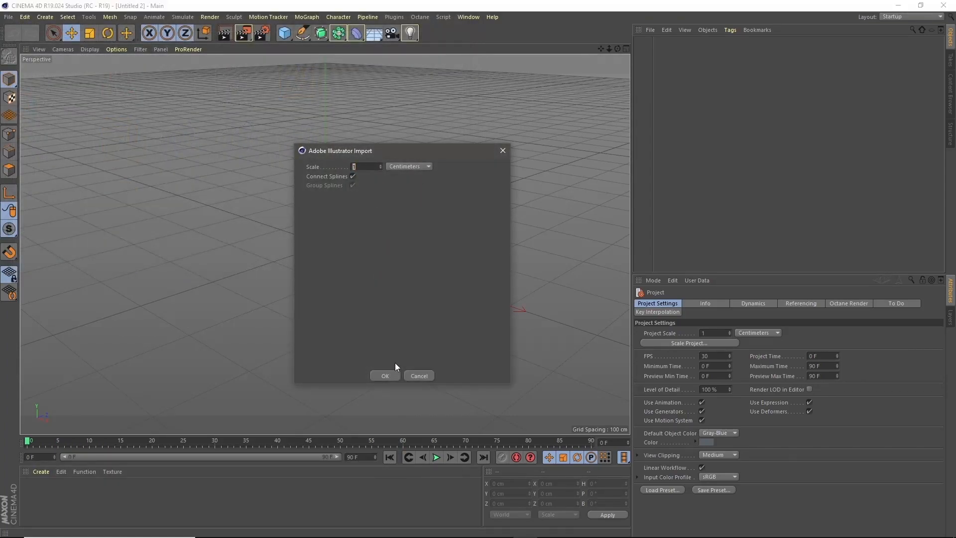
pyautogui.click(385, 375)
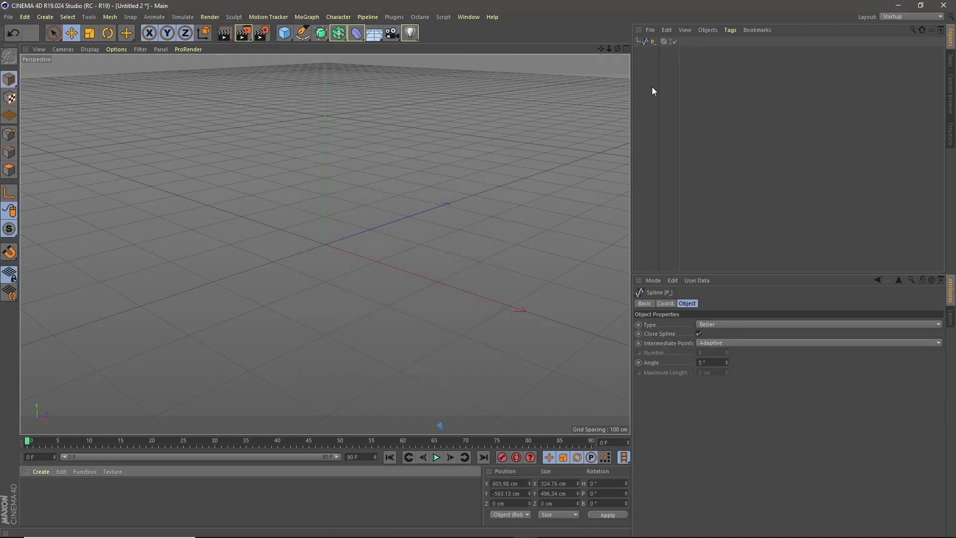
# - Locate the imported P spline in the front view and move it to about X 36 cm, Y 371 cm
pyautogui.click(626, 49)
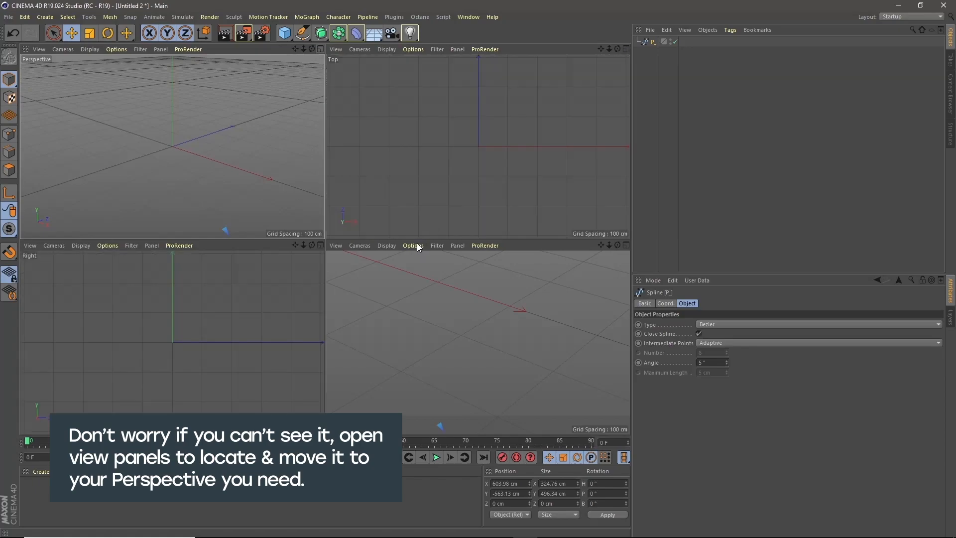
pyautogui.scroll(-5, 476, 320)
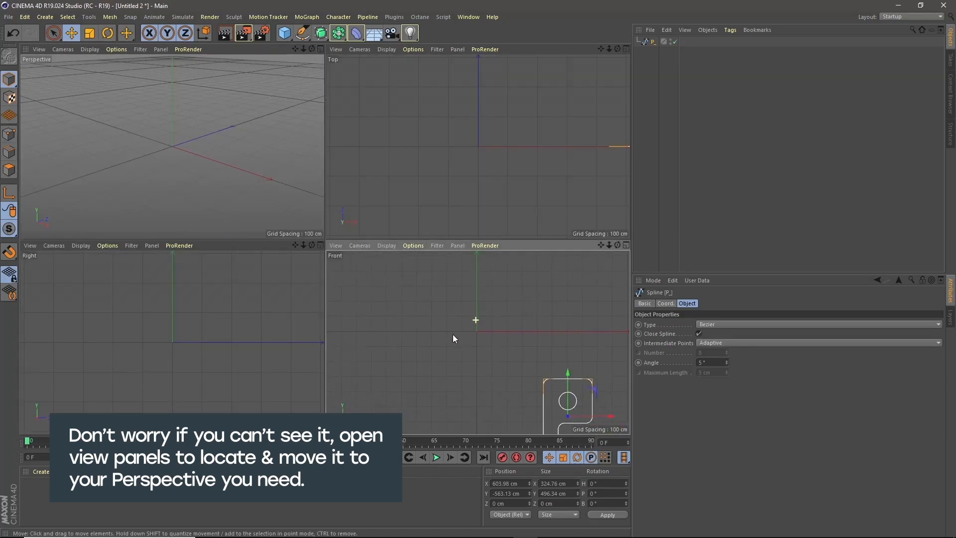
pyautogui.keyDown('alt'); pyautogui.moveTo(494, 355); pyautogui.dragTo(470, 342, button='middle'); pyautogui.keyUp('alt')
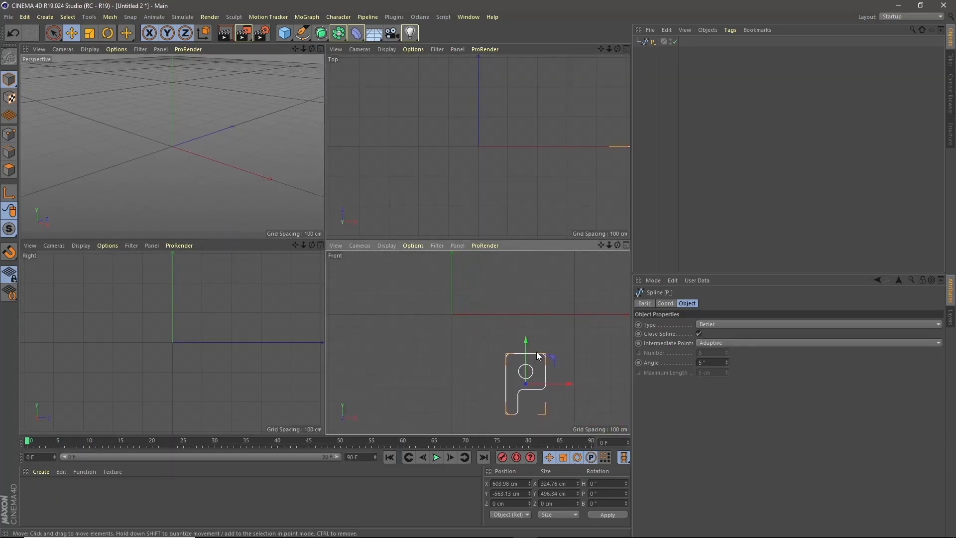
pyautogui.moveTo(525, 342); pyautogui.dragTo(528, 380)
pyautogui.keyDown('alt'); pyautogui.moveTo(516, 349); pyautogui.dragTo(495, 419, button='middle'); pyautogui.keyUp('alt')
pyautogui.moveTo(503, 316); pyautogui.dragTo(503, 292)
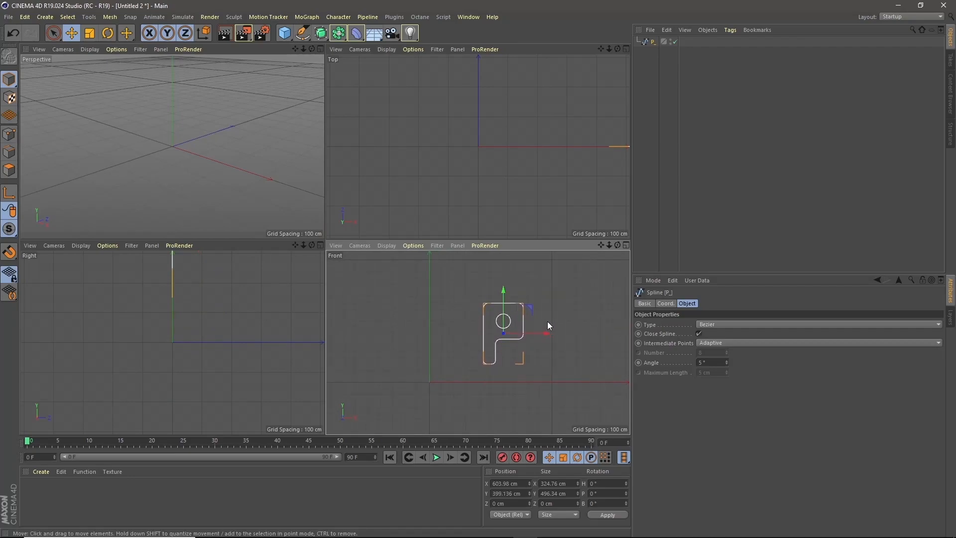
pyautogui.moveTo(547, 333); pyautogui.dragTo(477, 339)
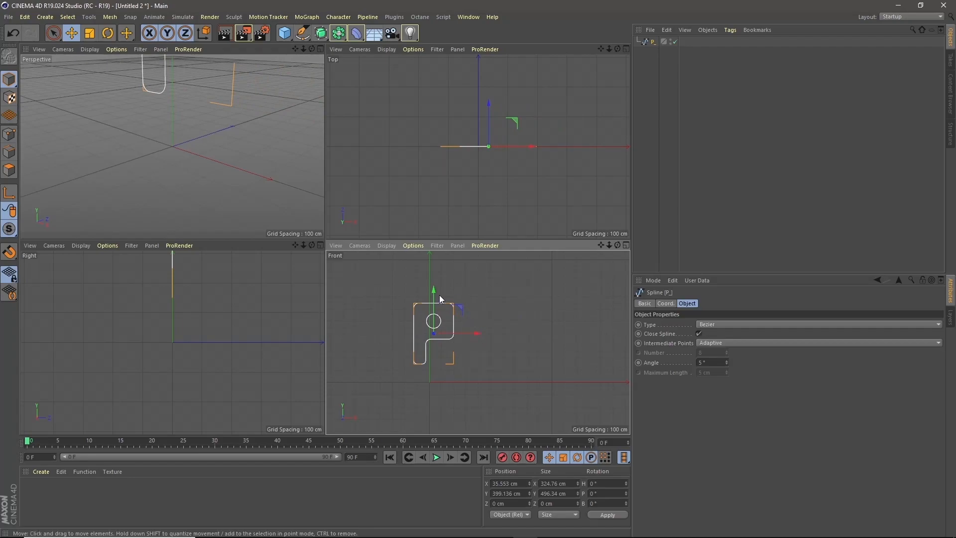
pyautogui.moveTo(434, 292); pyautogui.dragTo(434, 295)
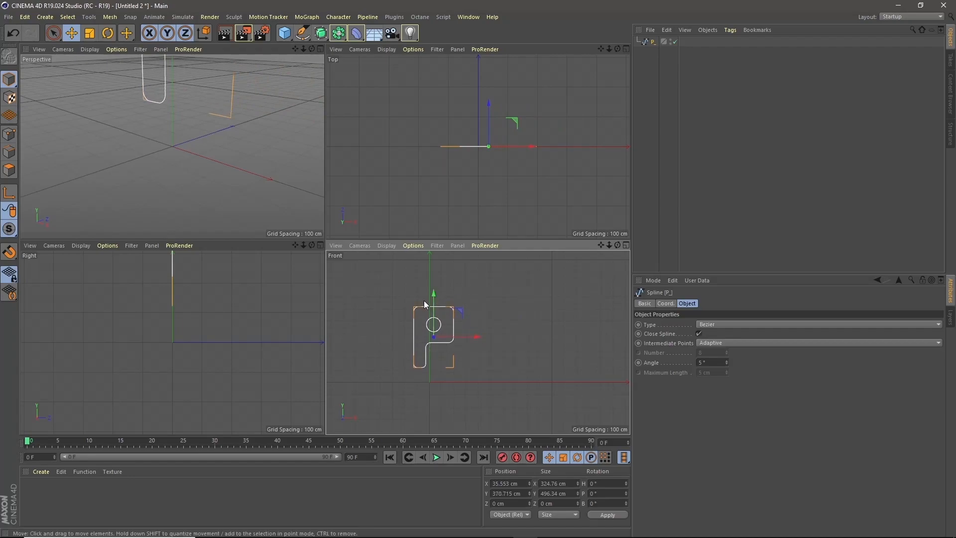
# - Lower the P spline to about Y -19 cm in the front view and return to the full perspective view
pyautogui.click(320, 48)
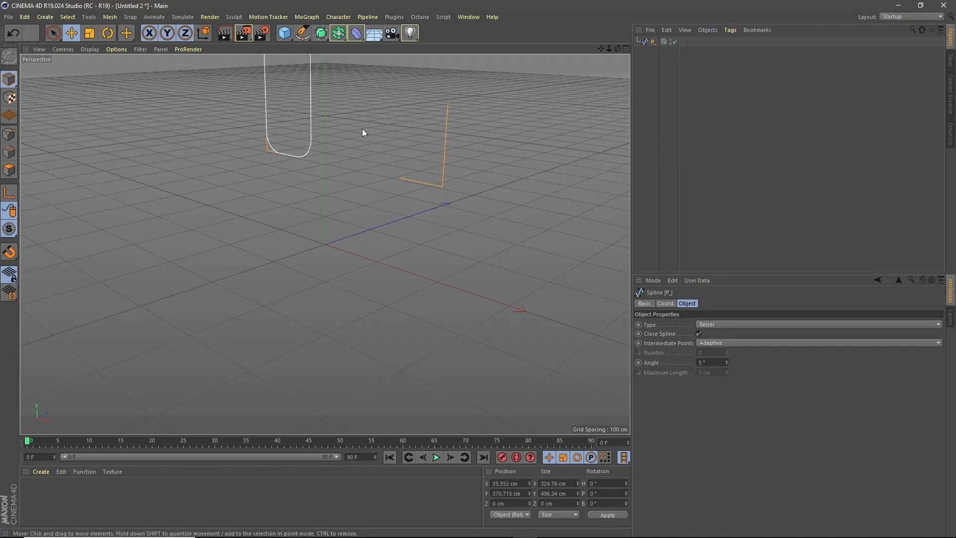
pyautogui.click(626, 48)
pyautogui.moveTo(434, 295); pyautogui.dragTo(435, 342)
pyautogui.click(320, 49)
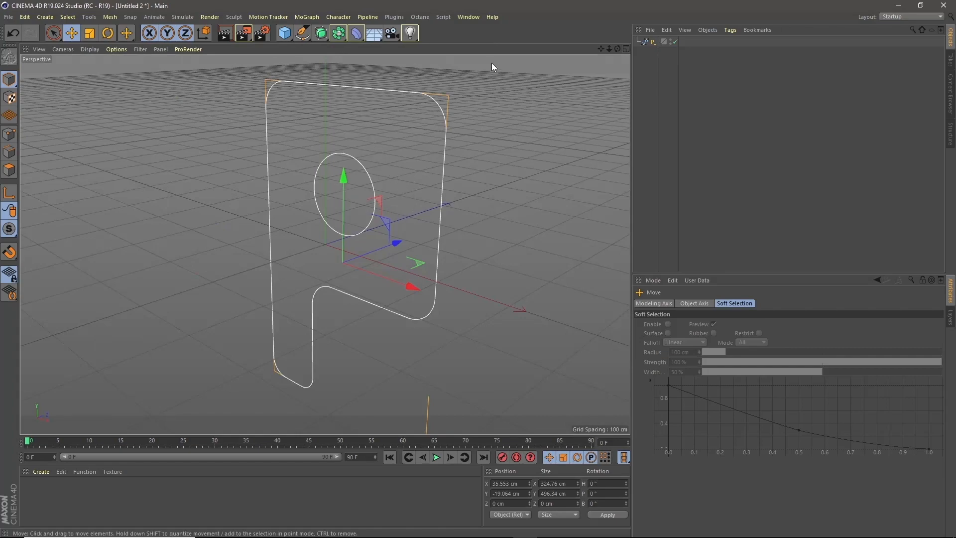
# - Scale the P spline down uniformly to about 164 by 250 cm and return to the Move tool
pyautogui.click(89, 32)
pyautogui.moveTo(370, 180); pyautogui.dragTo(206, 262)
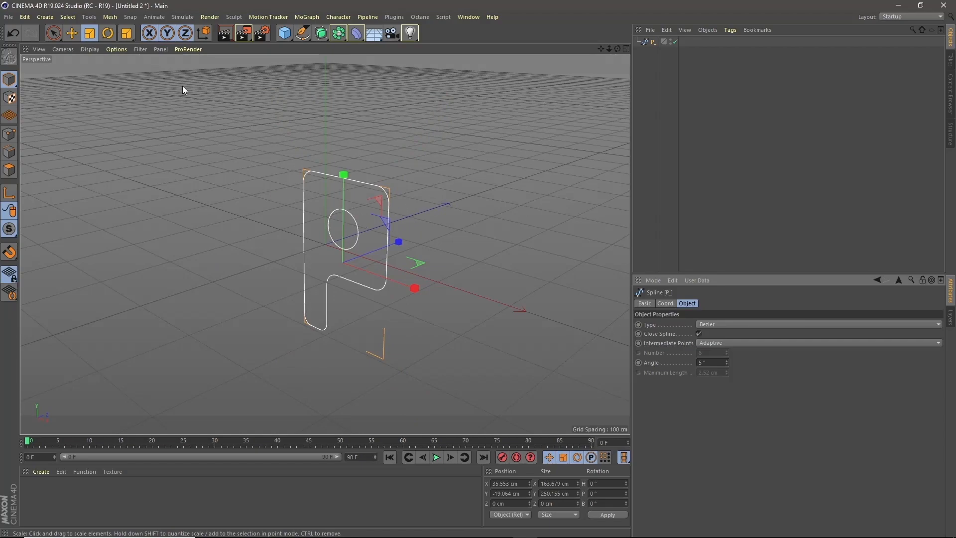
pyautogui.click(72, 32)
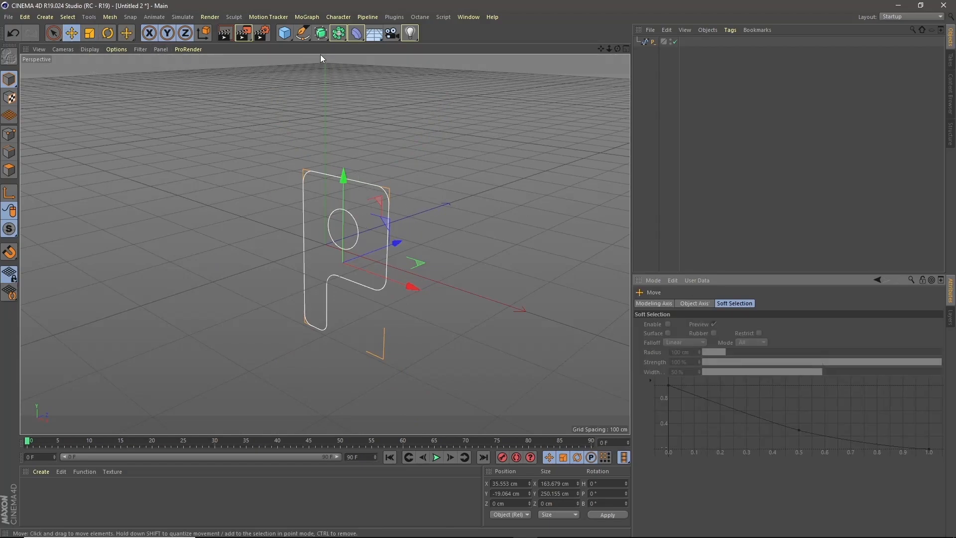
# - Add an Extrude generator and make the P_ spline its child to give the letter depth
pyautogui.click(321, 34)
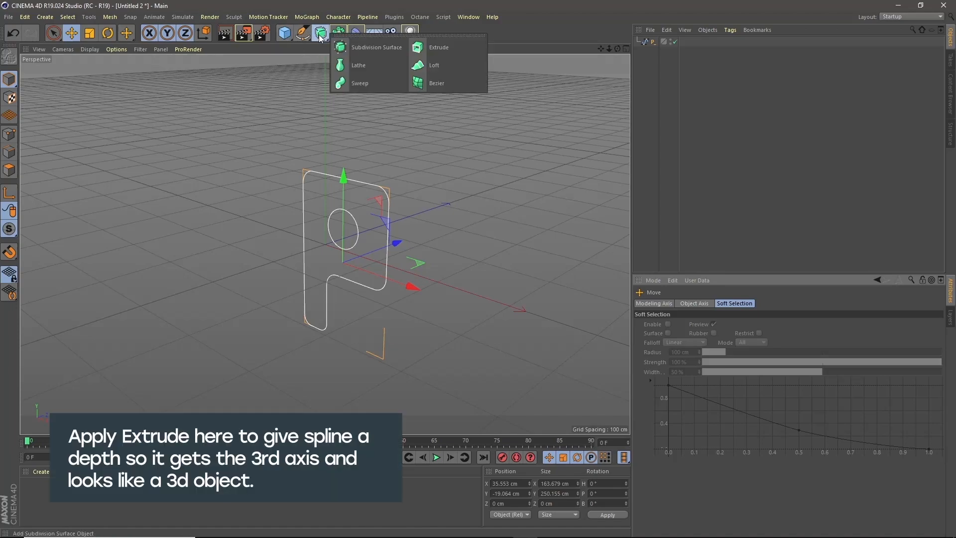
pyautogui.click(440, 46)
pyautogui.moveTo(654, 52); pyautogui.dragTo(656, 43)
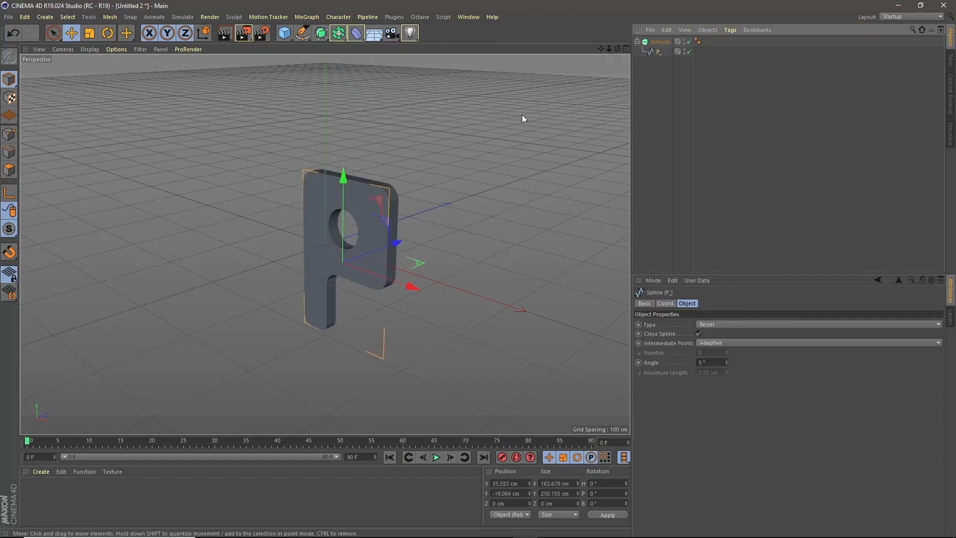
# - Set the Extrude object's Z movement to 40 cm to thicken the letter P
pyautogui.click(660, 42)
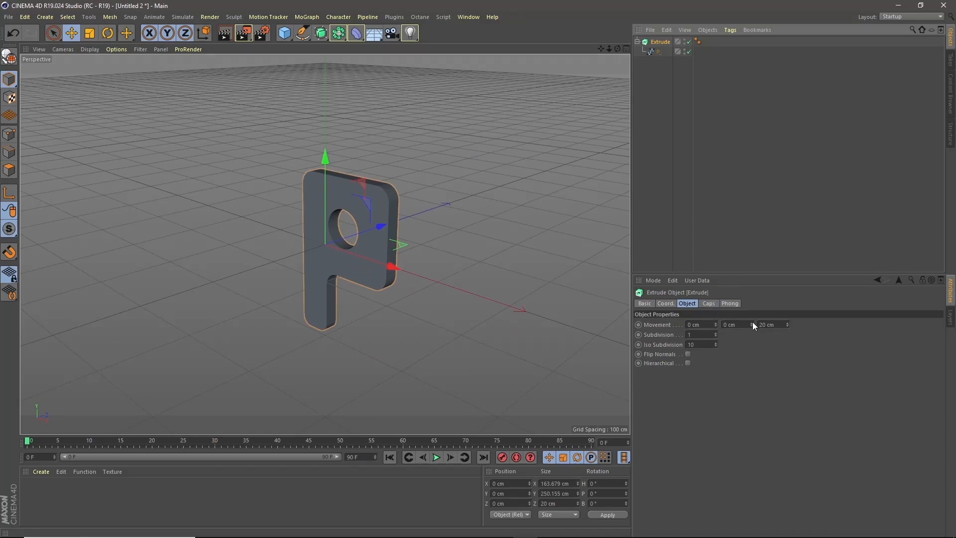
pyautogui.moveTo(787, 324)
pyautogui.mouseDown()
pyautogui.moveTo(787, 306)
pyautogui.moveTo(787, 317)
pyautogui.mouseUp()
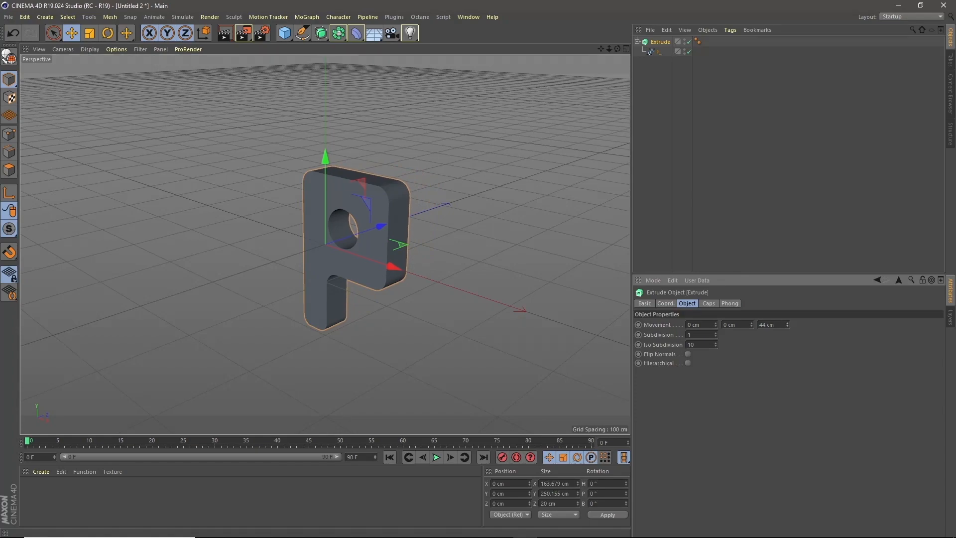
pyautogui.click(767, 324)
pyautogui.write('40')
pyautogui.press('Return')
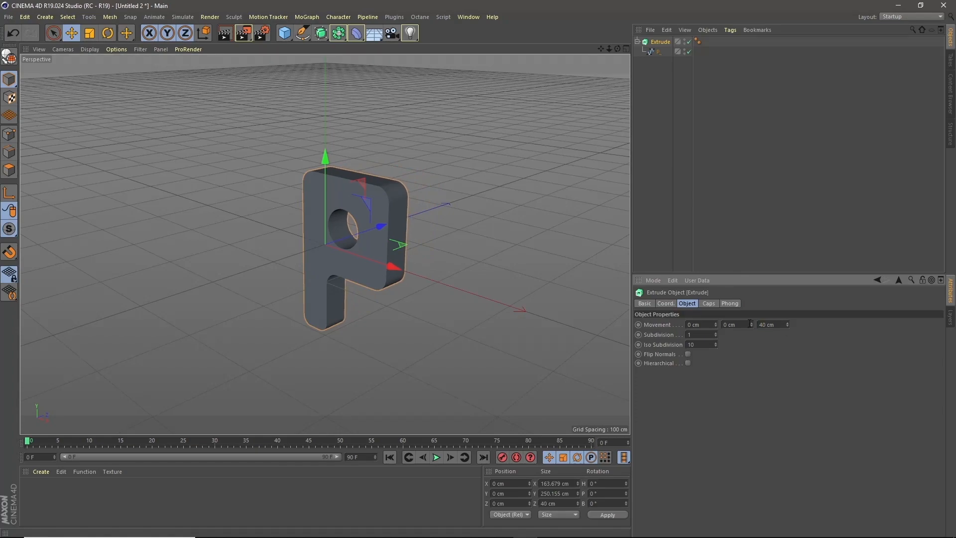
# - Set both the start and end caps of the Extrude to Fillet Cap with 4 steps each
pyautogui.click(709, 303)
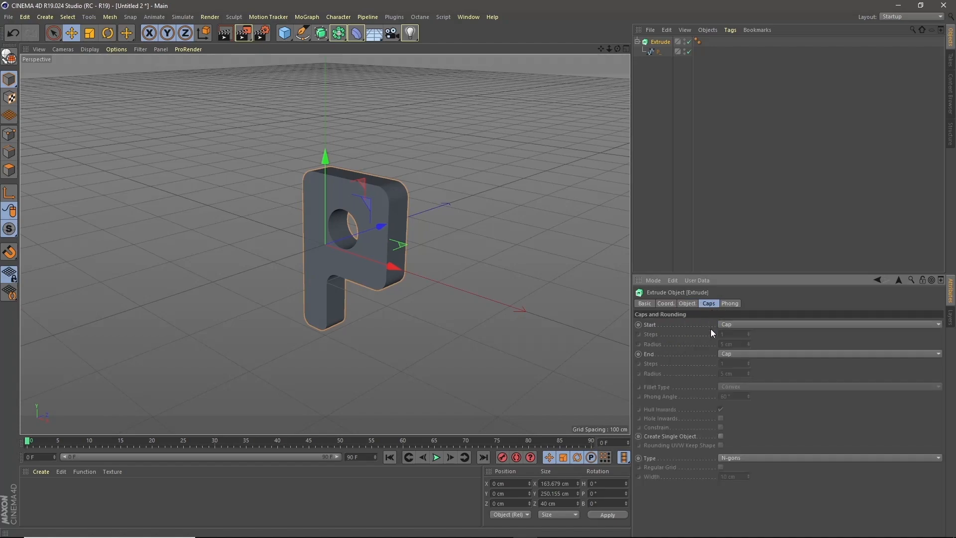
pyautogui.click(734, 324)
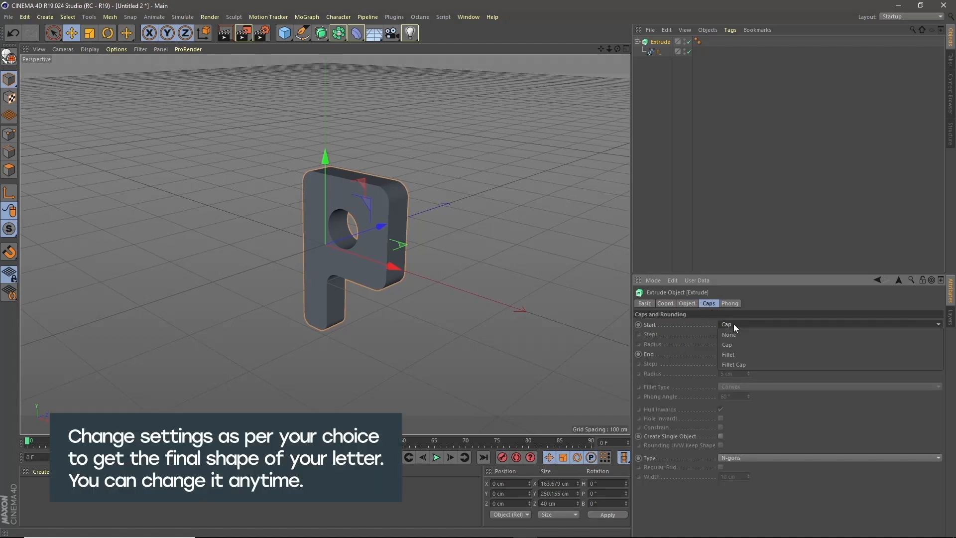
pyautogui.click(739, 365)
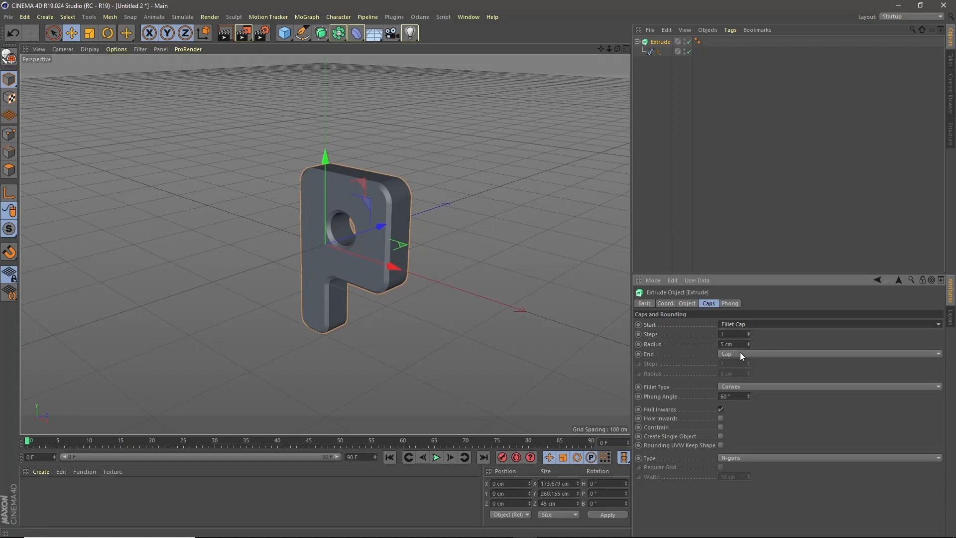
pyautogui.click(749, 332)
pyautogui.click(749, 332)
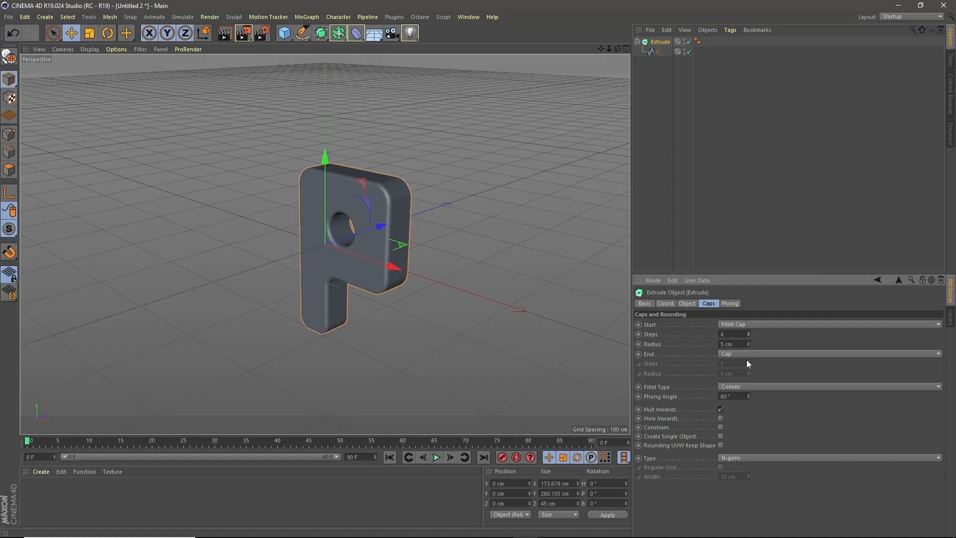
pyautogui.click(740, 352)
pyautogui.click(738, 391)
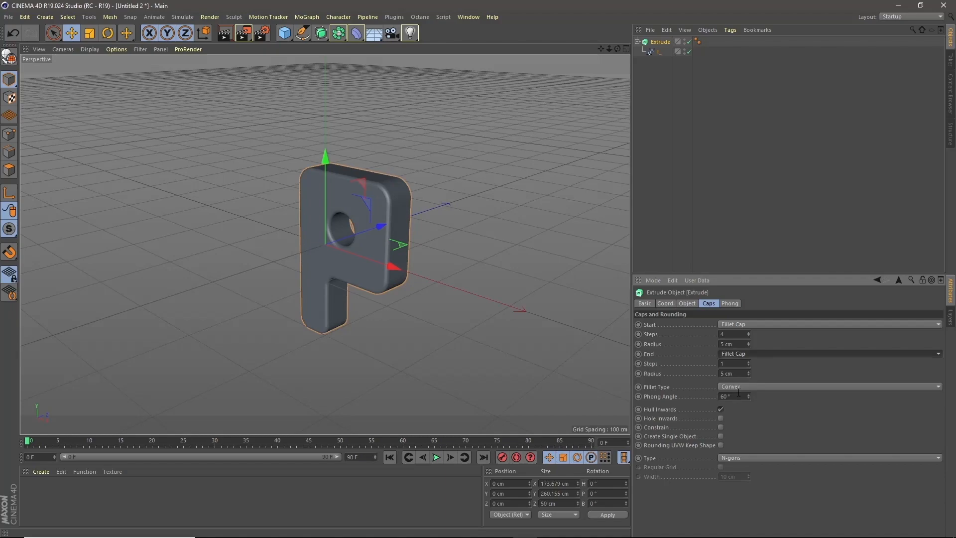
pyautogui.click(748, 362)
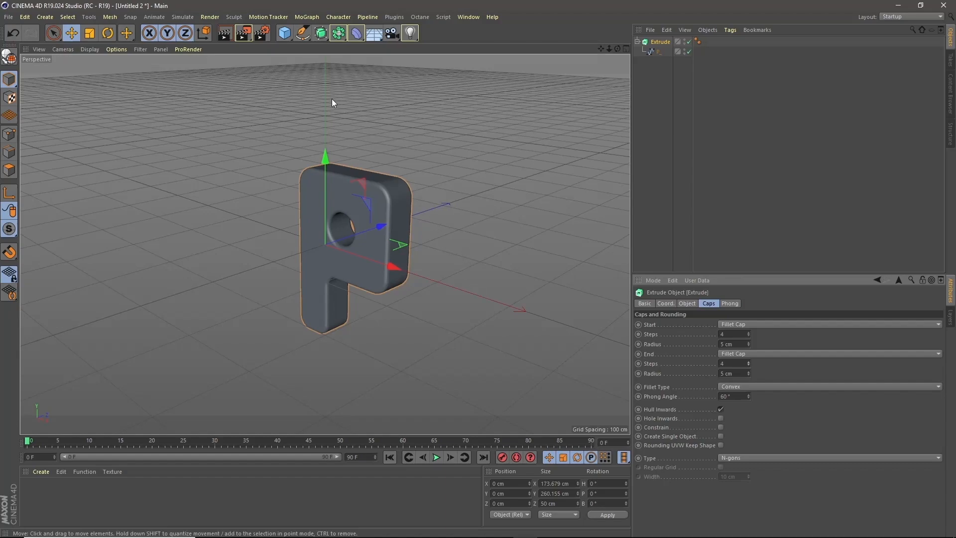
# - Add a Torus with a 123 cm ring radius, 80 ring segments, 4 cm pipe radius and 64 pipe segments
pyautogui.click(288, 34)
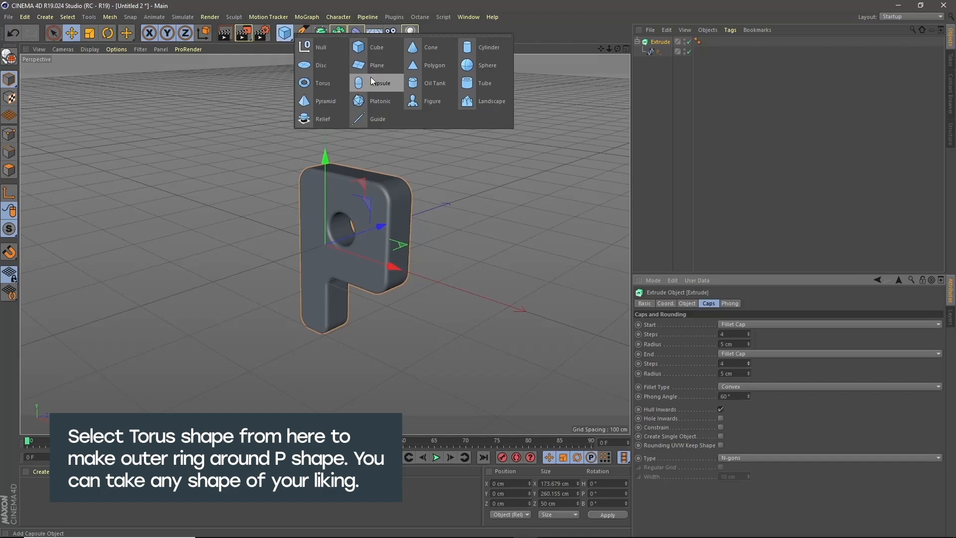
pyautogui.click(316, 86)
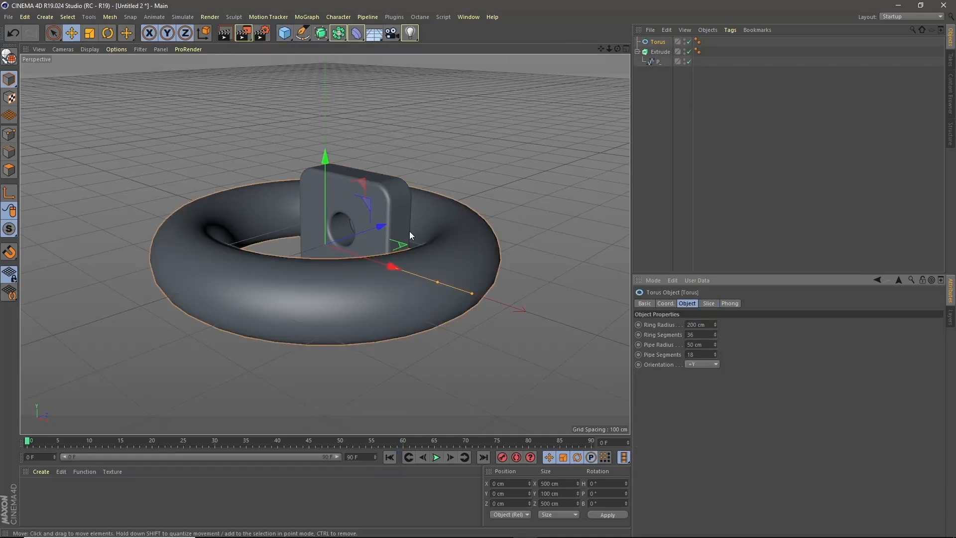
pyautogui.click(107, 34)
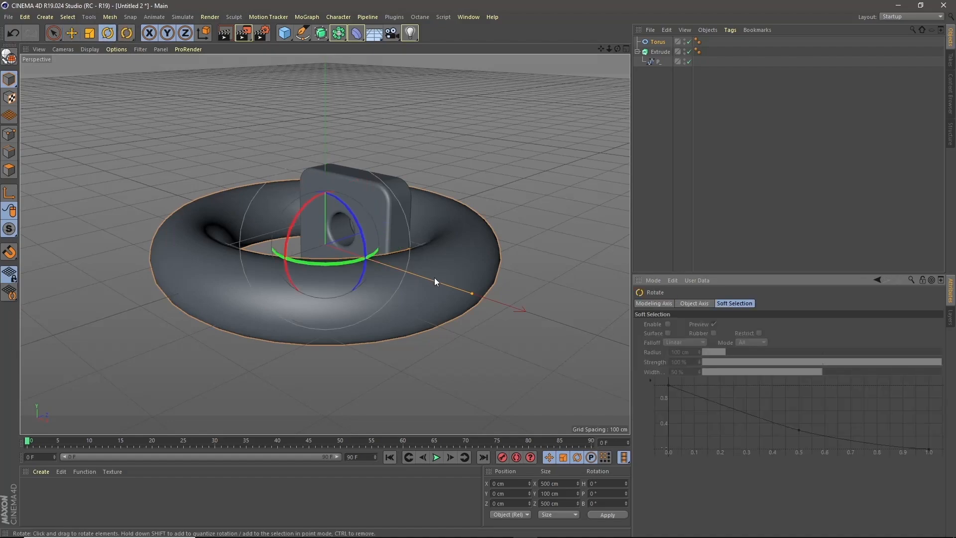
pyautogui.click(657, 42)
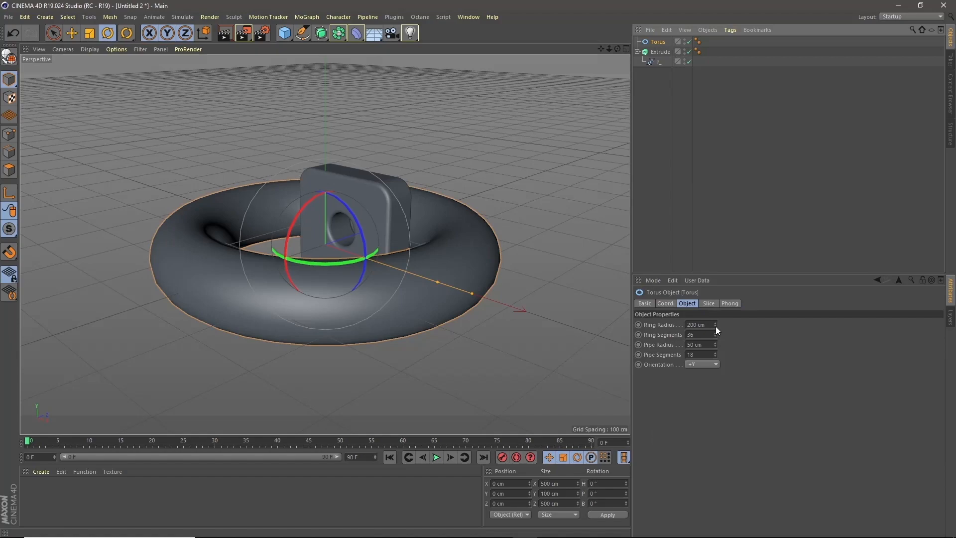
pyautogui.moveTo(715, 326); pyautogui.dragTo(685, 326)
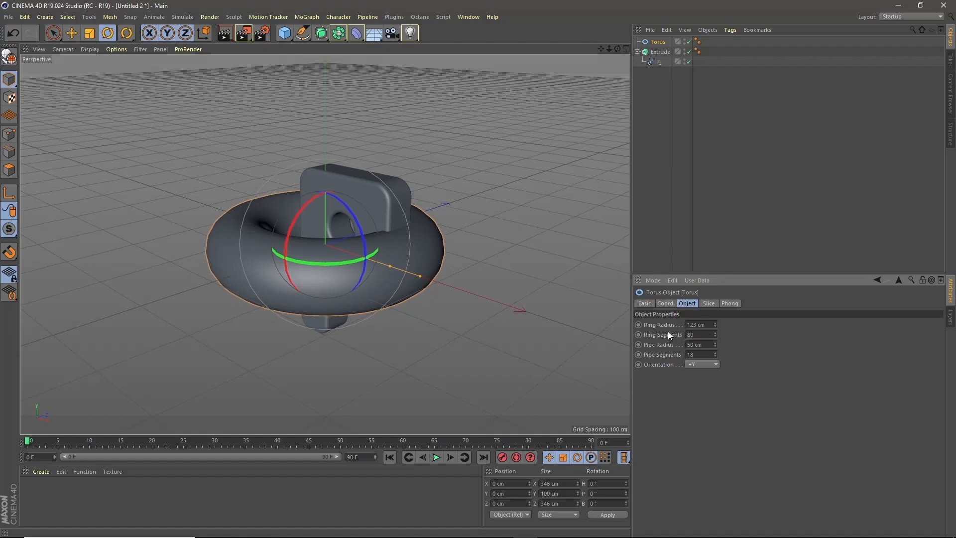
pyautogui.moveTo(715, 345); pyautogui.dragTo(715, 361)
pyautogui.moveTo(715, 345); pyautogui.dragTo(716, 344)
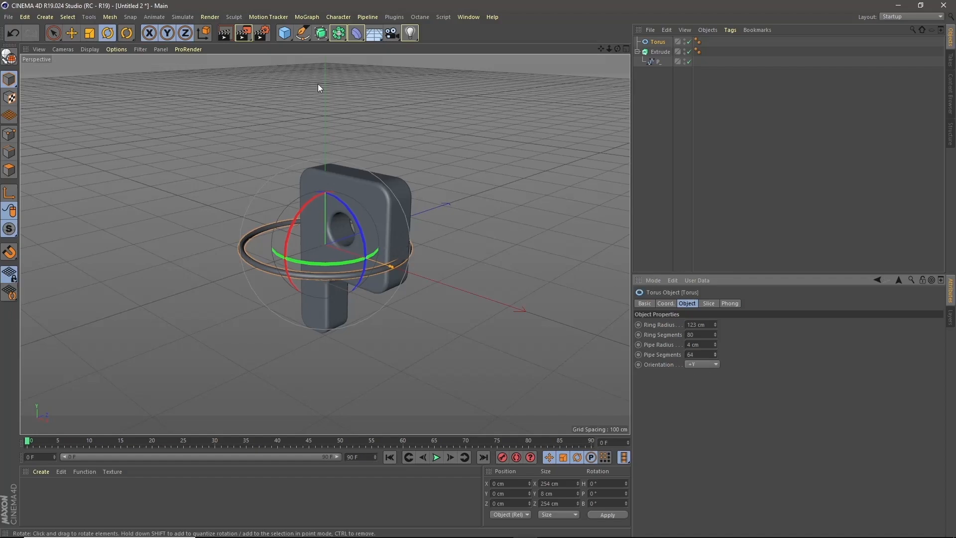
# - Move the torus toward the letter P, to about X 43 cm and Z 26 cm
pyautogui.click(71, 32)
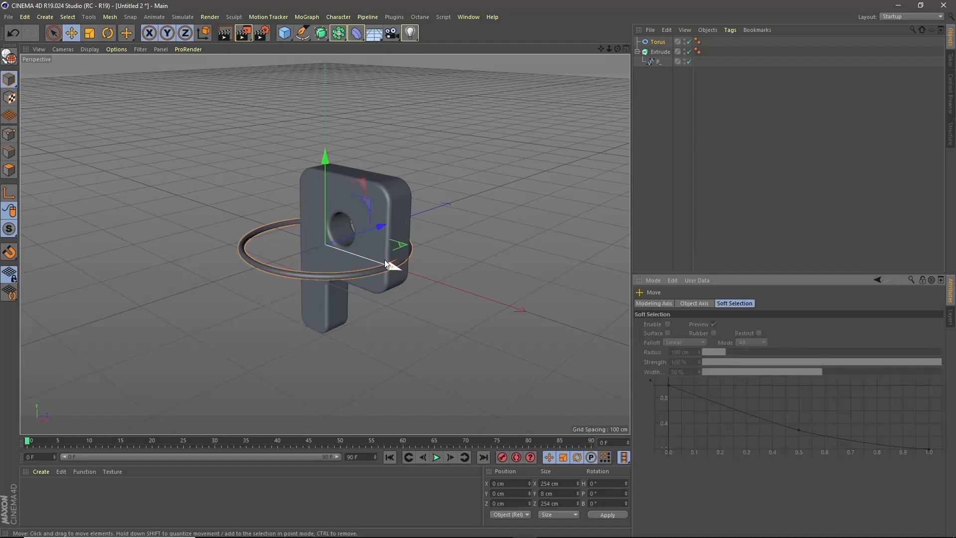
pyautogui.moveTo(398, 271); pyautogui.dragTo(421, 282)
pyautogui.moveTo(401, 231); pyautogui.dragTo(412, 227)
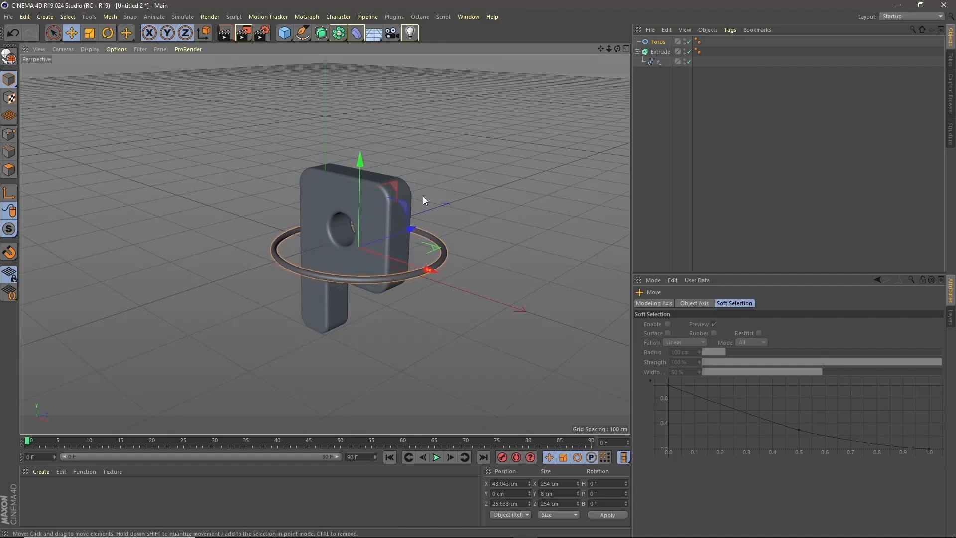
# - Centre the torus around the P using the top and front views, at about X 33 cm, Y 20 cm, Z 19 cm
pyautogui.click(627, 49)
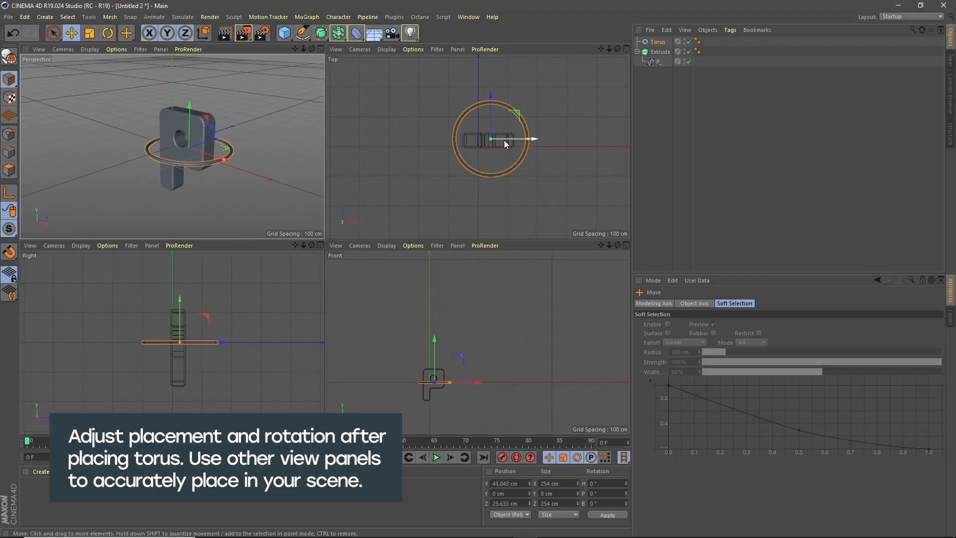
pyautogui.moveTo(491, 93); pyautogui.dragTo(491, 95)
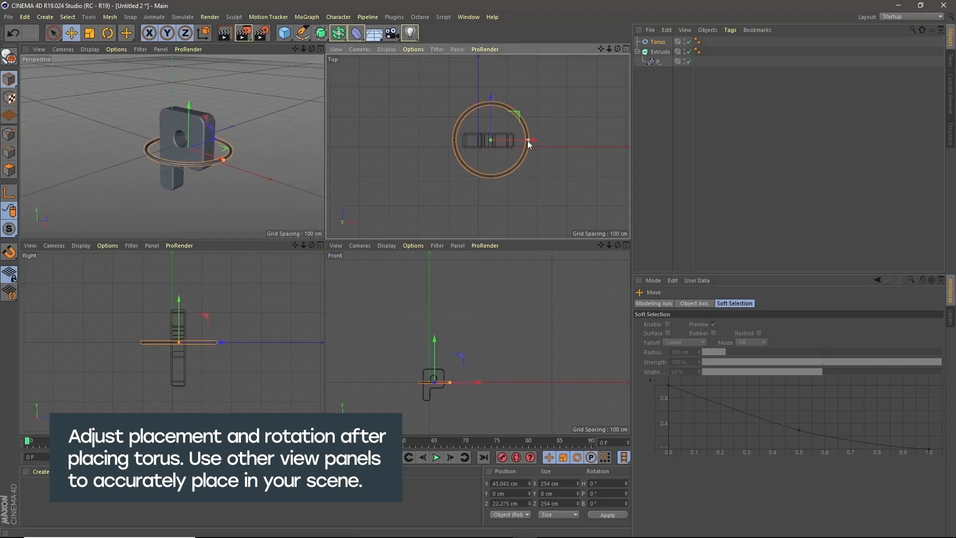
pyautogui.moveTo(534, 140); pyautogui.dragTo(531, 140)
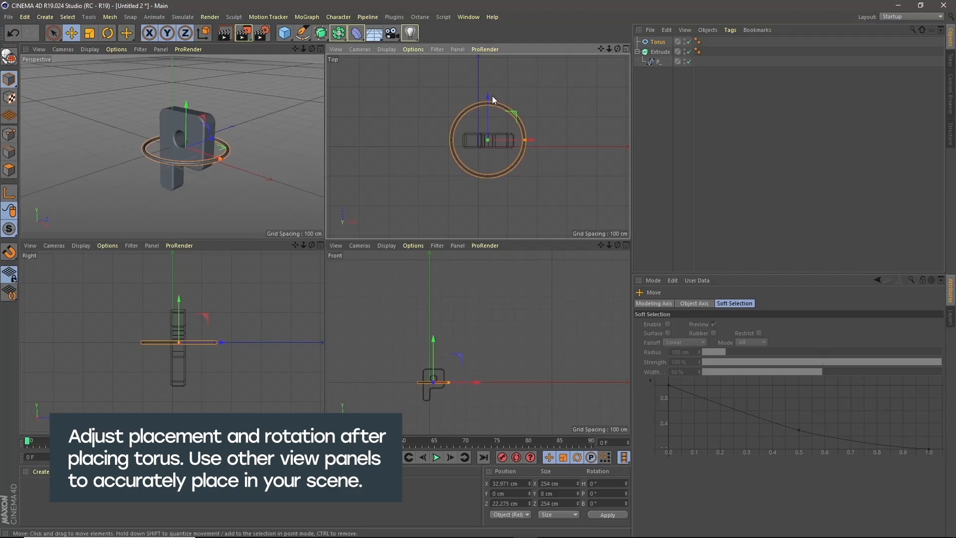
pyautogui.moveTo(489, 94); pyautogui.dragTo(488, 100)
pyautogui.moveTo(434, 339); pyautogui.dragTo(434, 337)
pyautogui.moveTo(600, 245); pyautogui.dragTo(643, 210)
pyautogui.moveTo(609, 245); pyautogui.dragTo(658, 244)
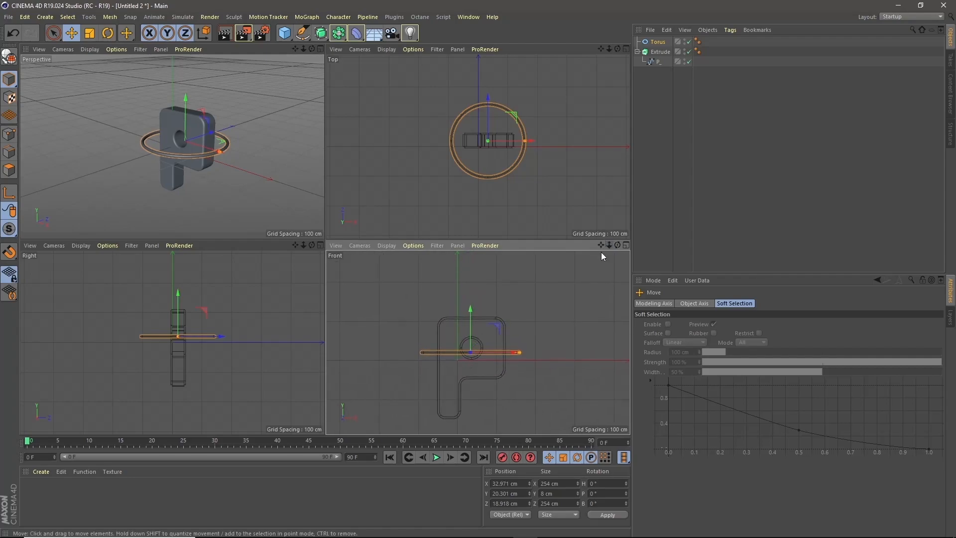
pyautogui.moveTo(600, 245); pyautogui.dragTo(603, 227)
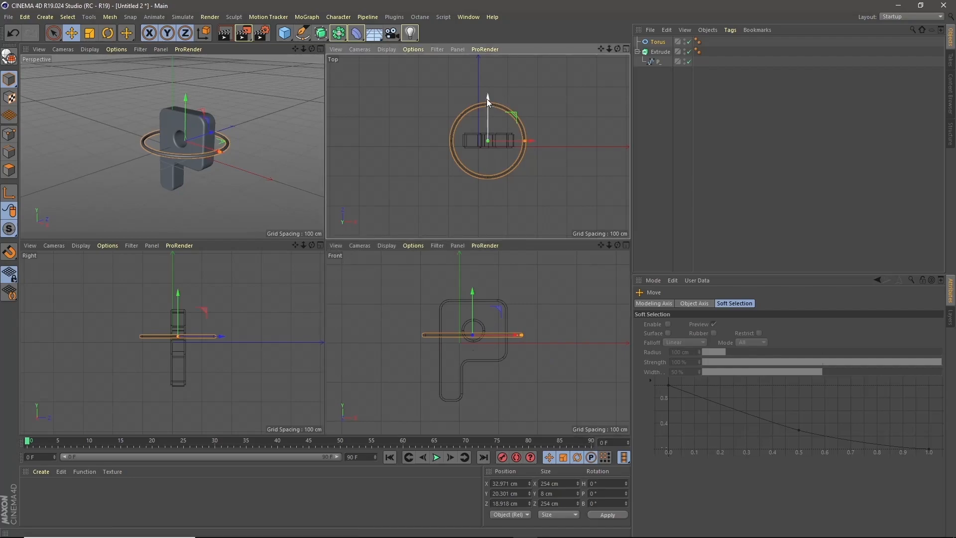
# - Tilt the torus in the front view to a pitch of about 20.8°
pyautogui.click(474, 295)
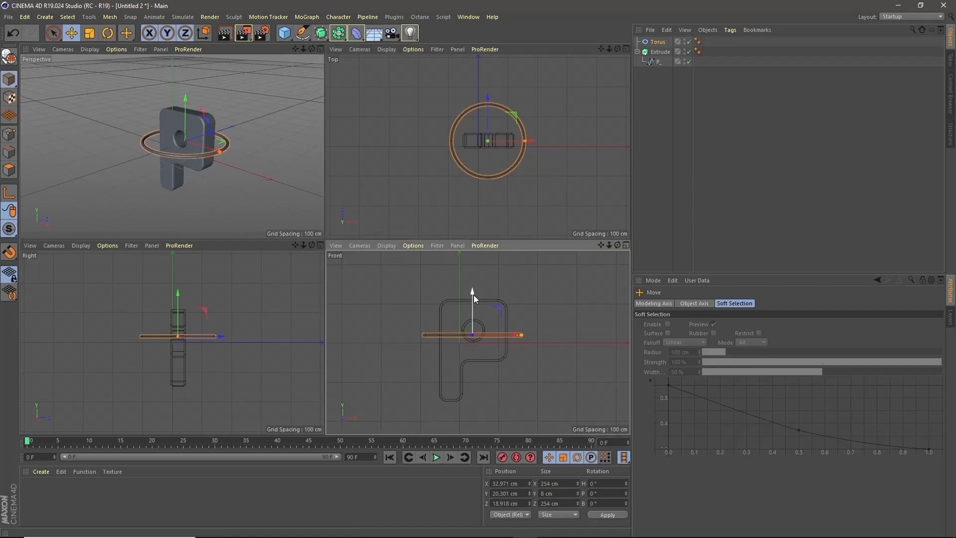
pyautogui.press('r')
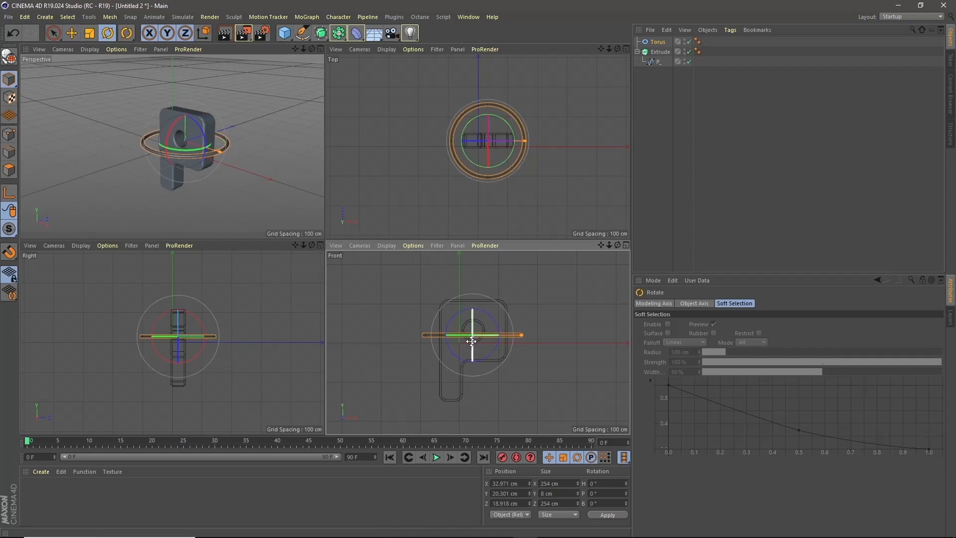
pyautogui.moveTo(471, 341); pyautogui.dragTo(472, 313)
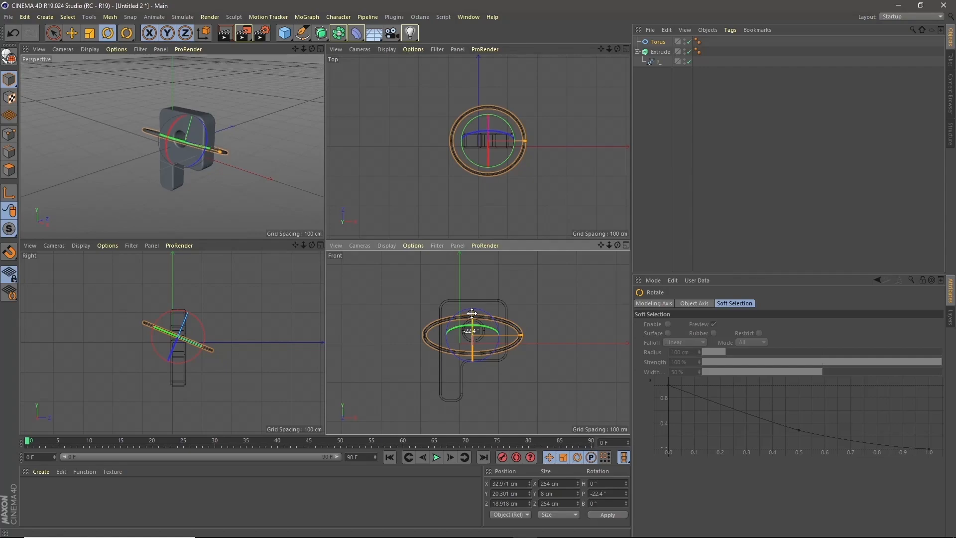
pyautogui.moveTo(472, 312); pyautogui.dragTo(478, 367)
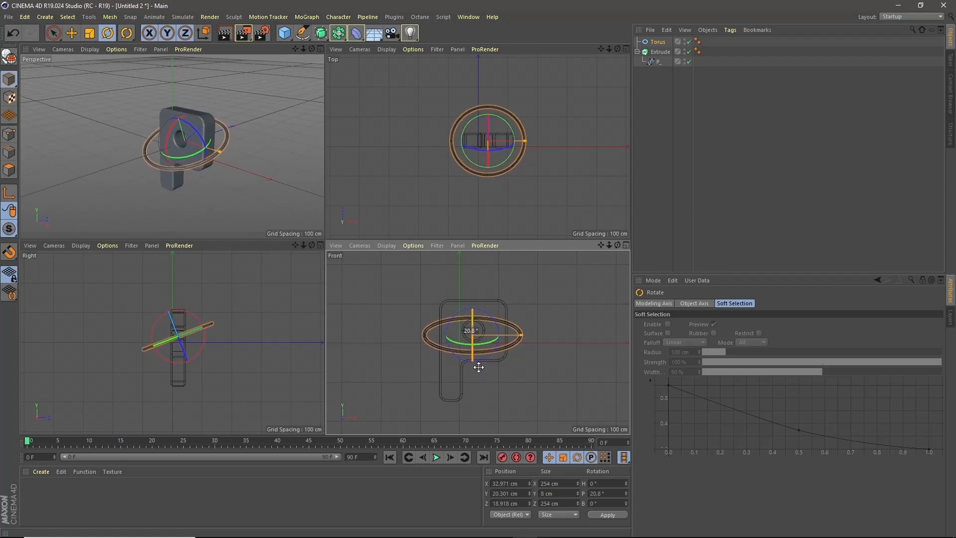
# - Add a Camera that looks at the P and its ring from a low angle in the full perspective view
pyautogui.click(321, 48)
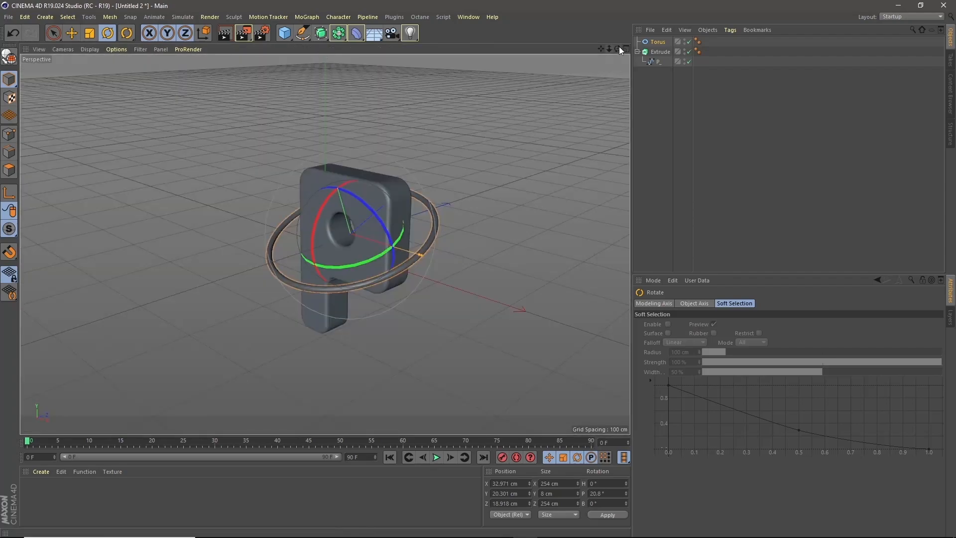
pyautogui.moveTo(617, 48); pyautogui.dragTo(601, 21)
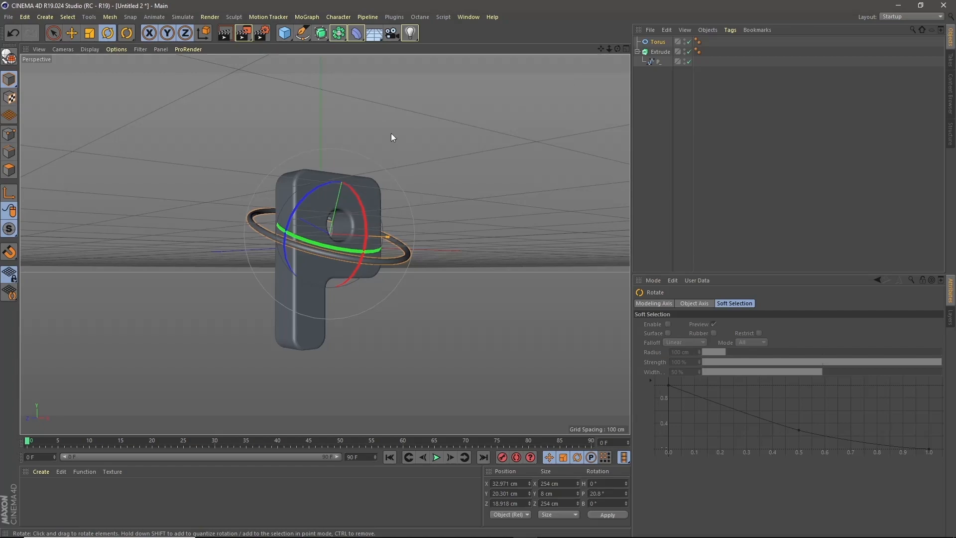
pyautogui.click(391, 37)
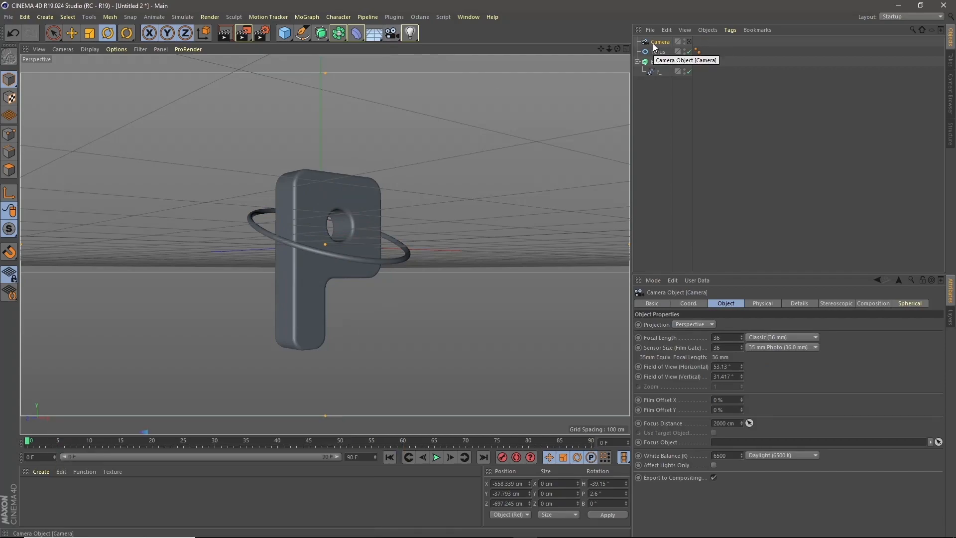
# - Set the render output size to 1080 by 1080 pixels in the render settings
pyautogui.click(263, 35)
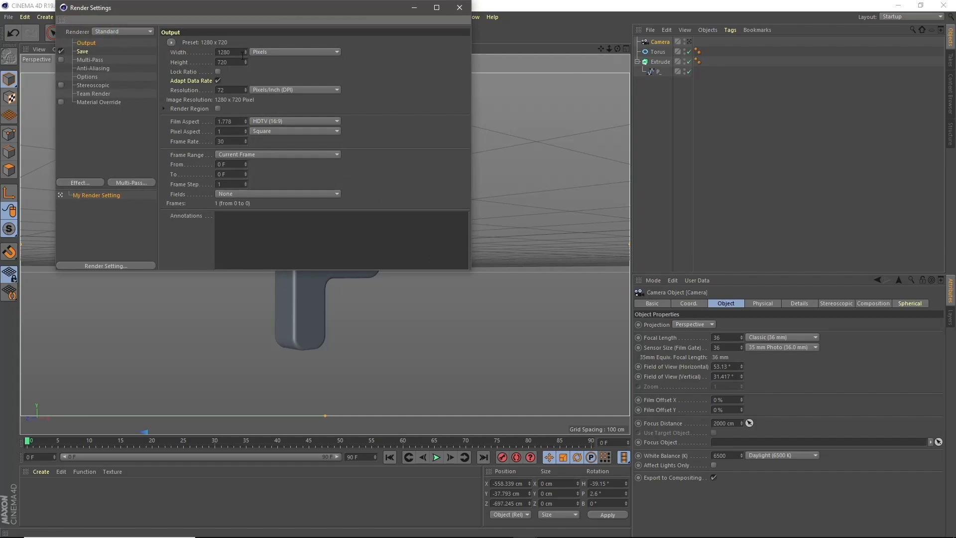
pyautogui.moveTo(232, 53); pyautogui.dragTo(214, 56)
pyautogui.write('1080')
pyautogui.press('Return')
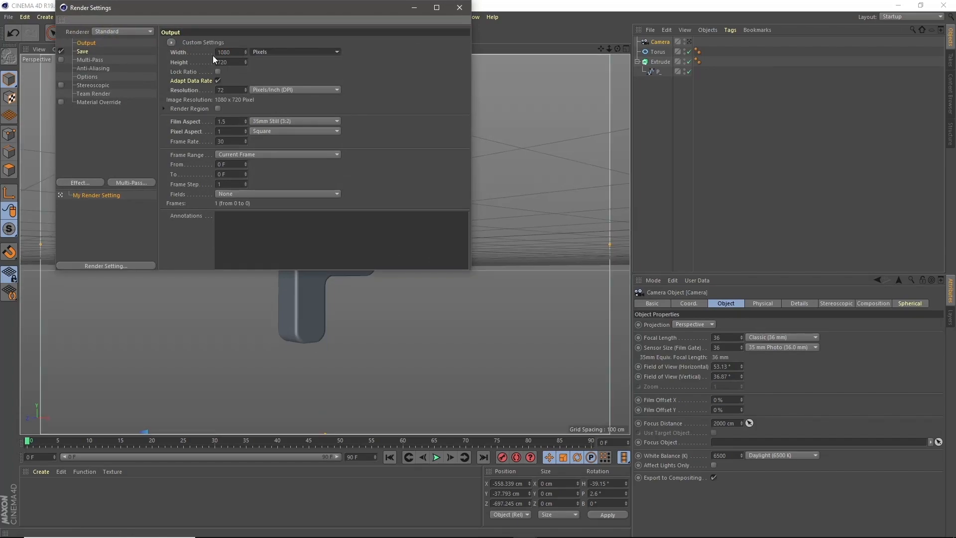
pyautogui.press('Tab')
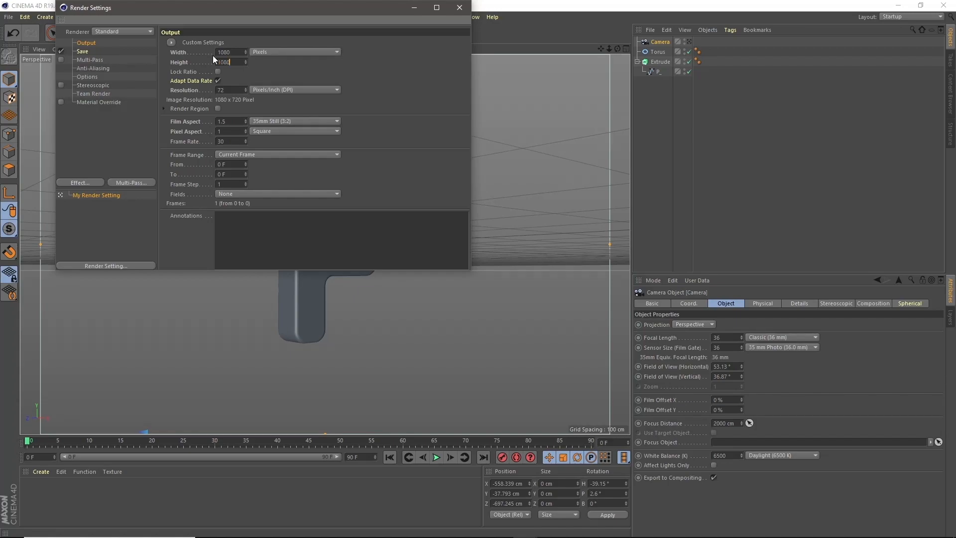
pyautogui.write('1080')
pyautogui.press('Return')
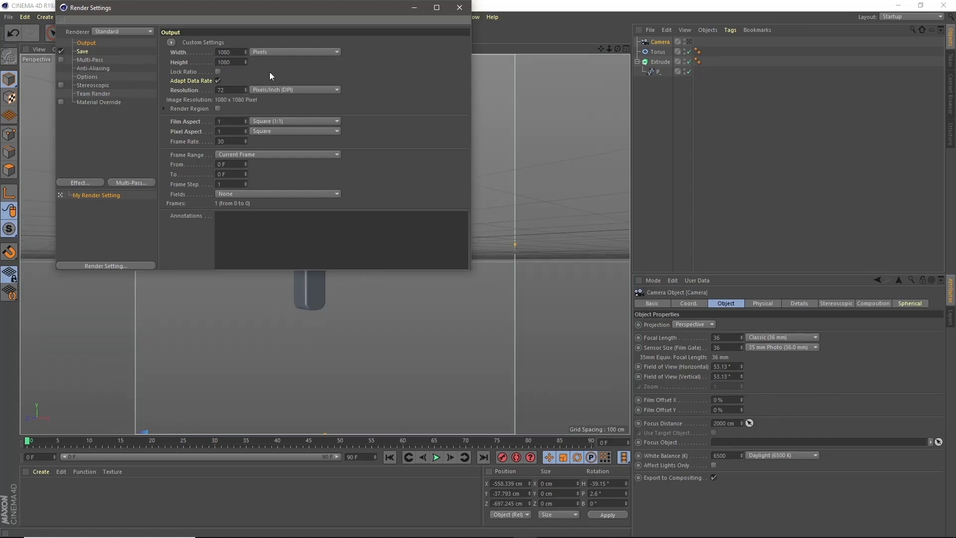
# - Move the render settings window aside and switch the renderer to Physical
pyautogui.moveTo(279, 22); pyautogui.dragTo(369, 38)
pyautogui.click(194, 57)
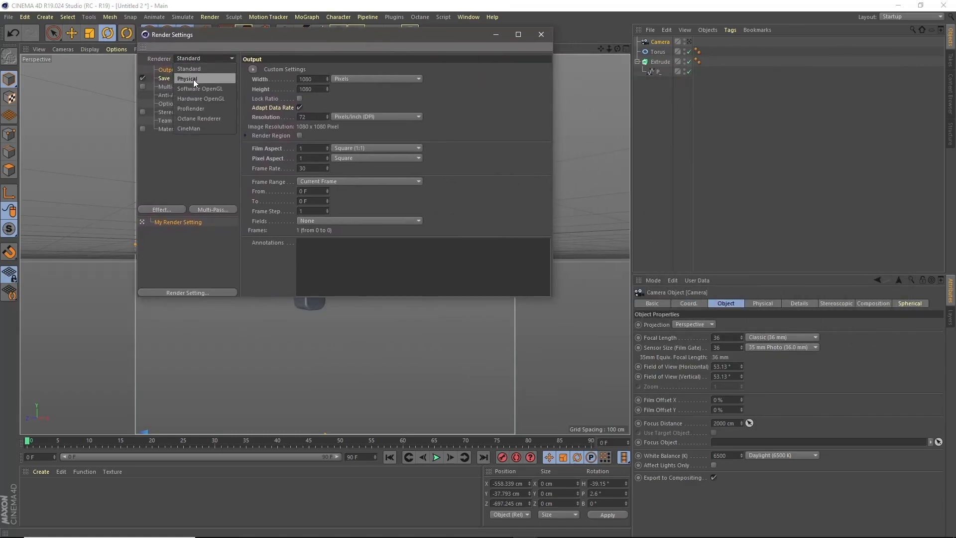
pyautogui.click(193, 79)
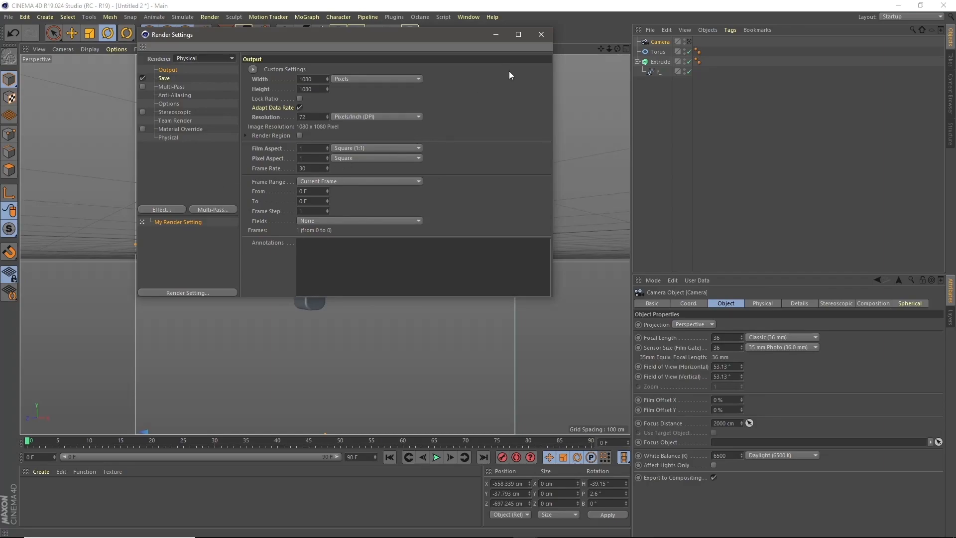
# - Close the render settings and set the perspective viewport's tinted border opacity to 100%
pyautogui.click(545, 34)
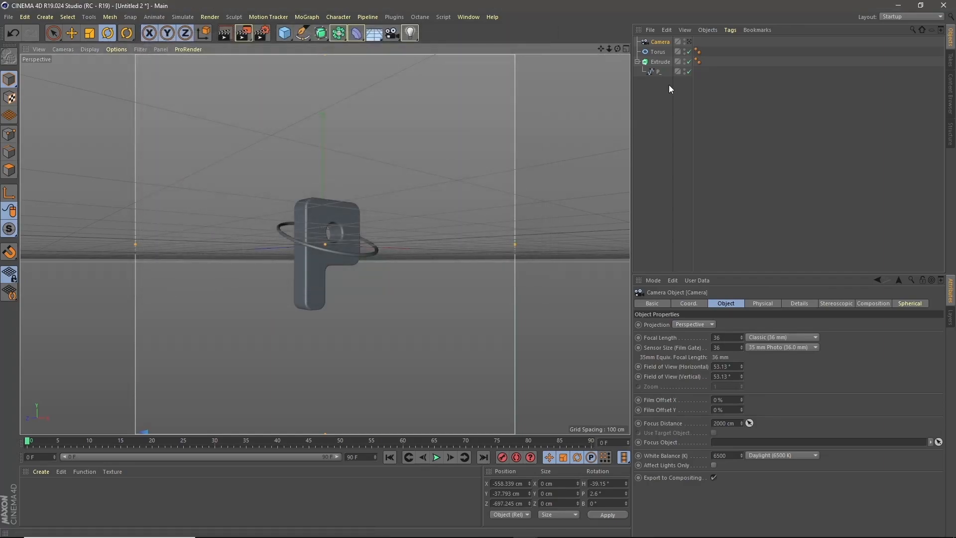
pyautogui.moveTo(609, 49)
pyautogui.mouseDown()
pyautogui.moveTo(642, 52)
pyautogui.moveTo(601, 42)
pyautogui.mouseUp()
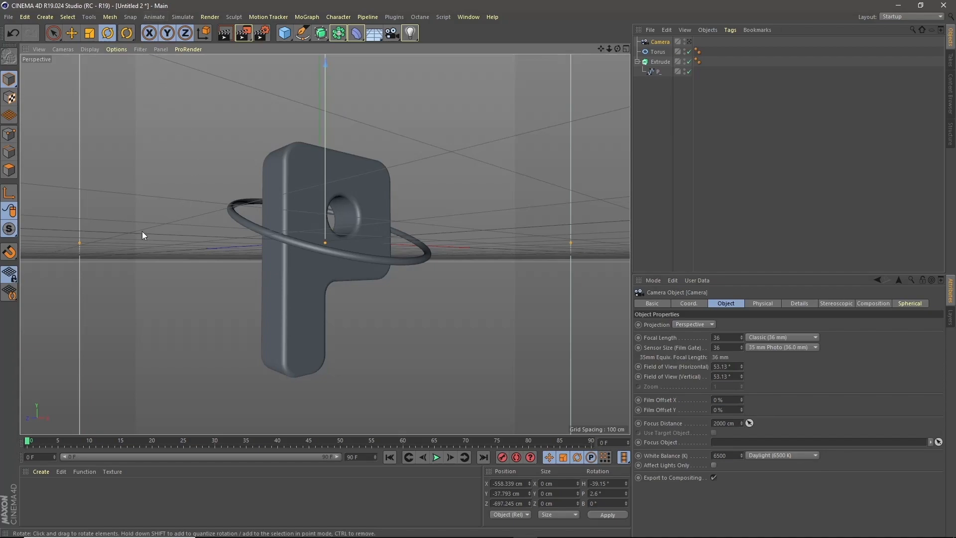
pyautogui.hotkey('shift', 'v')
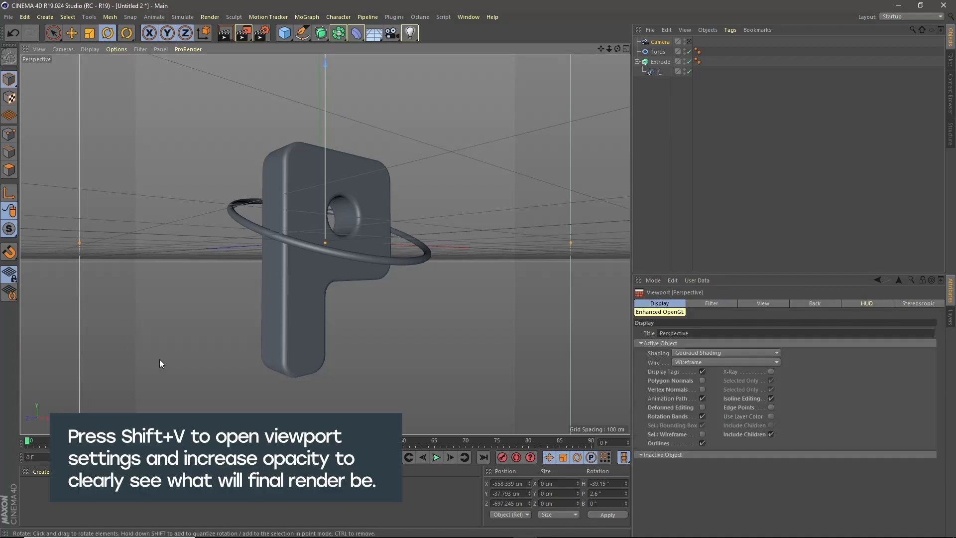
pyautogui.click(761, 303)
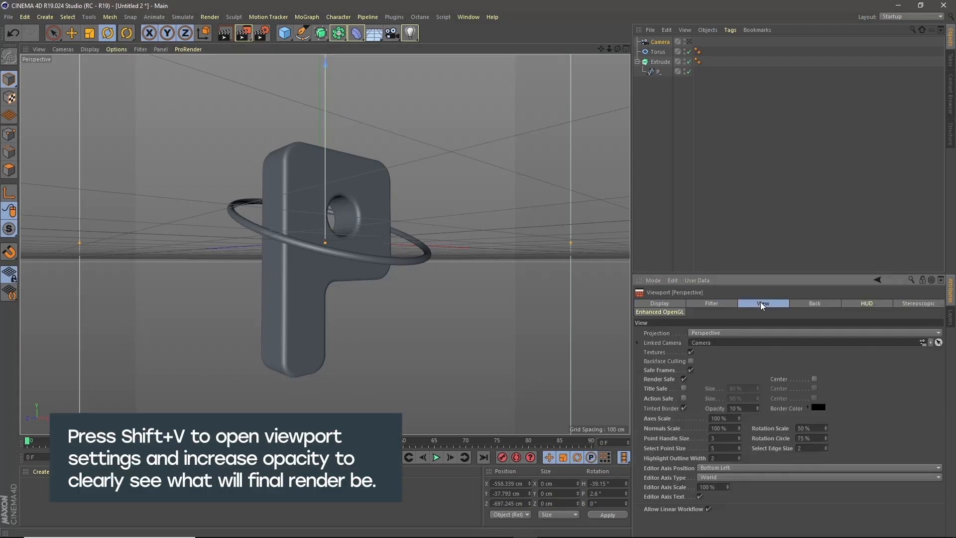
pyautogui.moveTo(757, 407); pyautogui.dragTo(758, 362)
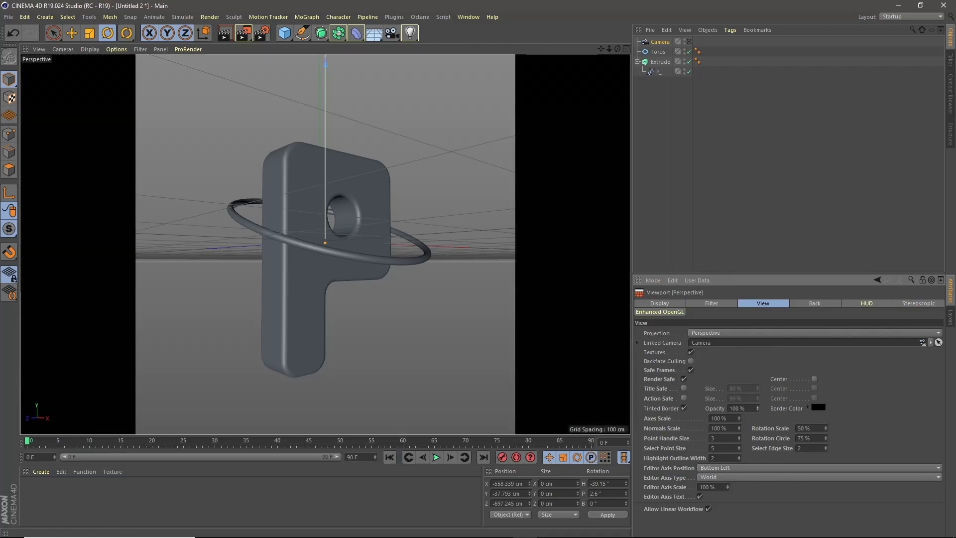
# - Delete the existing camera, add a new Camera from the closer view of the P, and toggle its camera view
pyautogui.click(654, 42)
pyautogui.rightClick(663, 40)
pyautogui.click(650, 124)
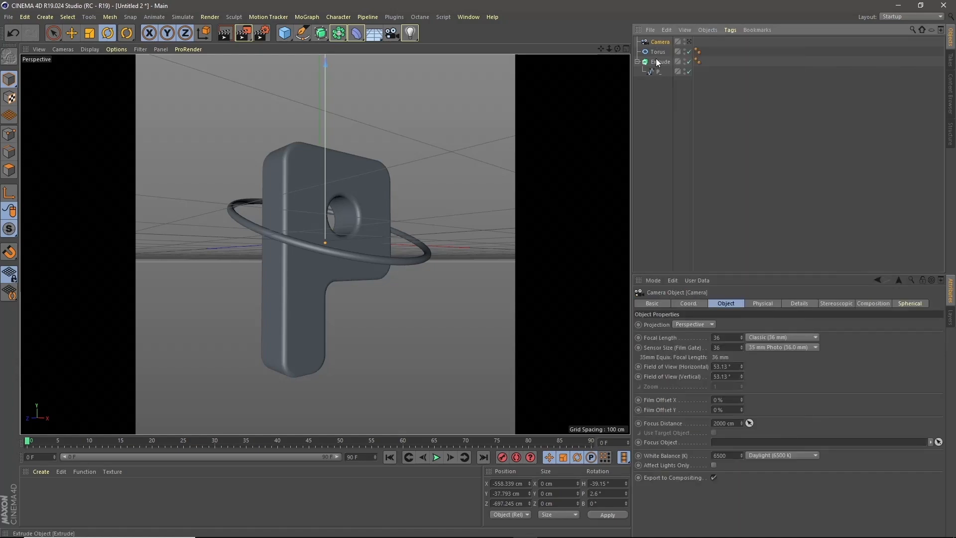
pyautogui.press('Delete')
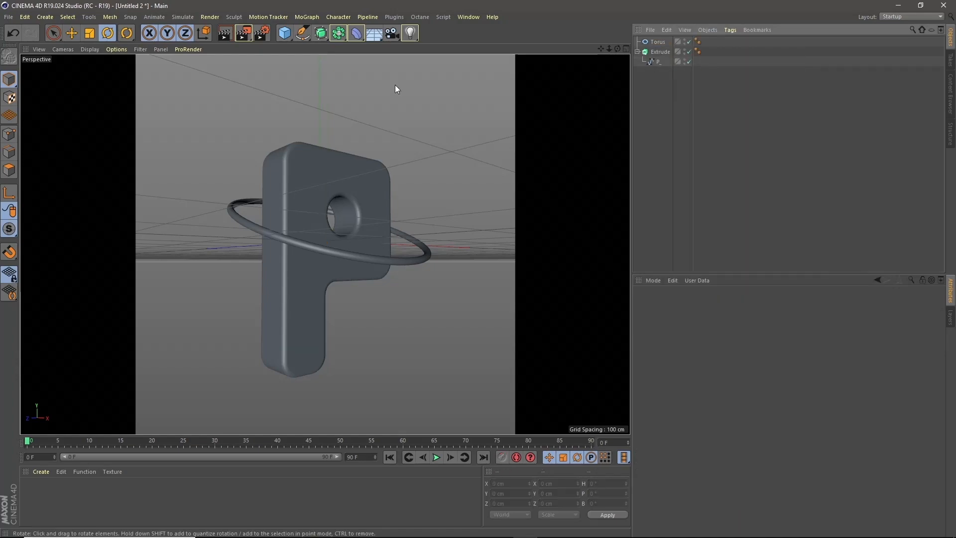
pyautogui.click(393, 37)
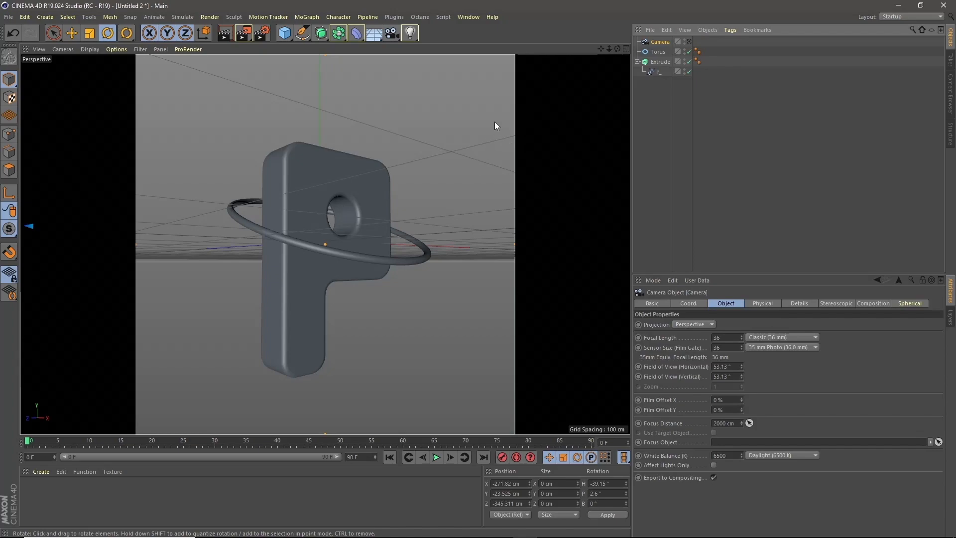
pyautogui.click(689, 41)
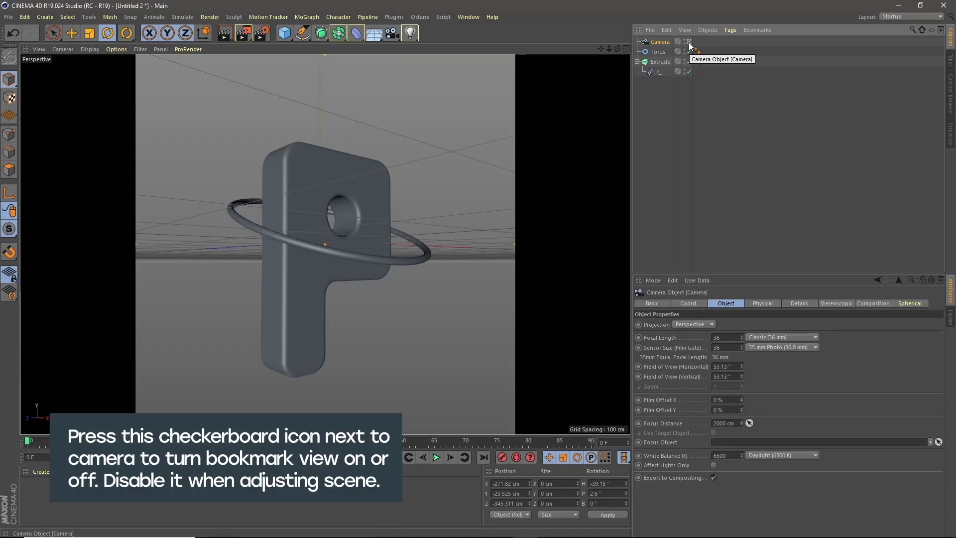
pyautogui.click(689, 43)
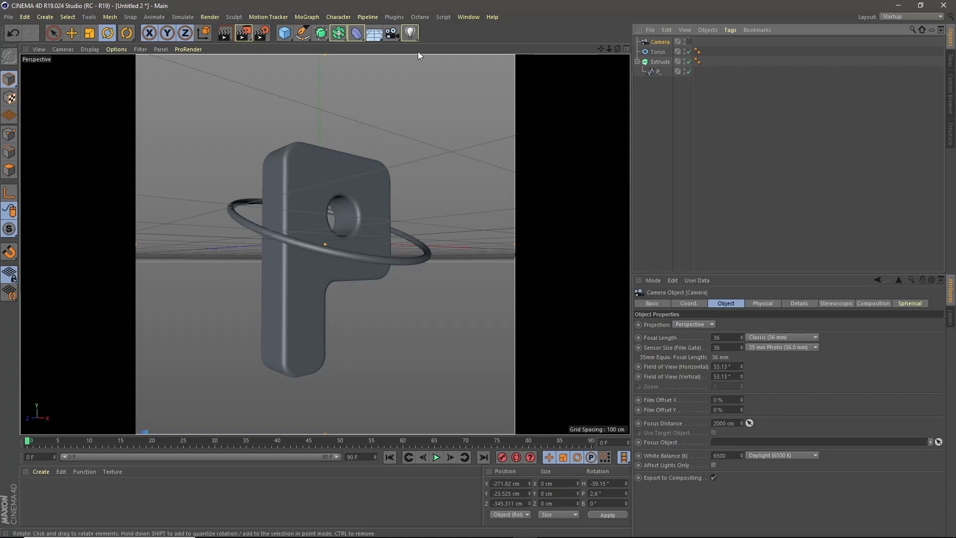
# - Add a Sphere primitive and set its radius to 11 cm
pyautogui.click(285, 35)
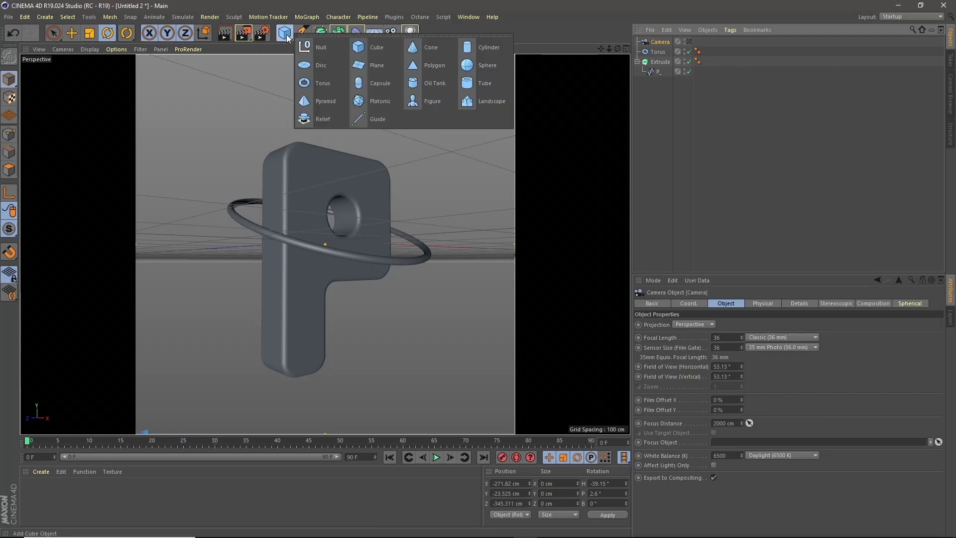
pyautogui.click(481, 66)
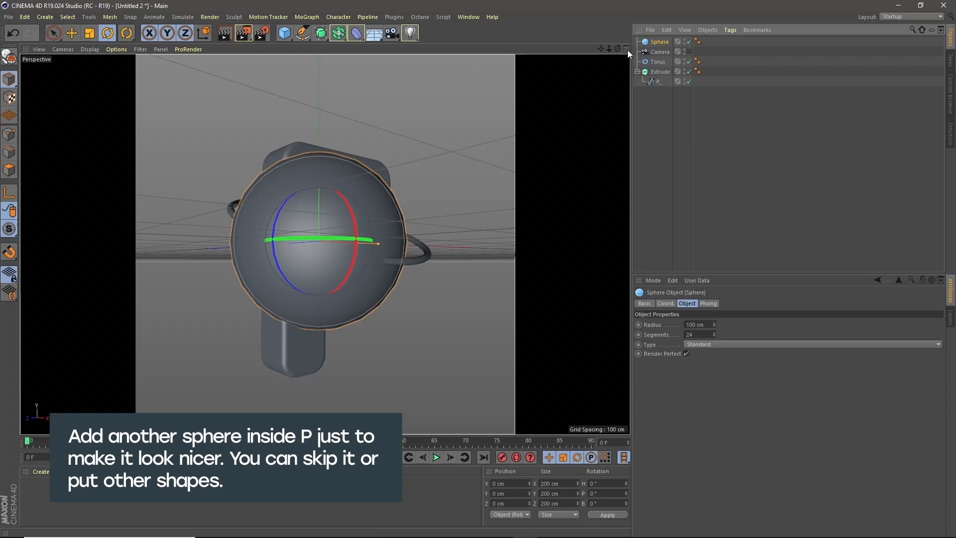
pyautogui.moveTo(714, 325); pyautogui.dragTo(714, 355)
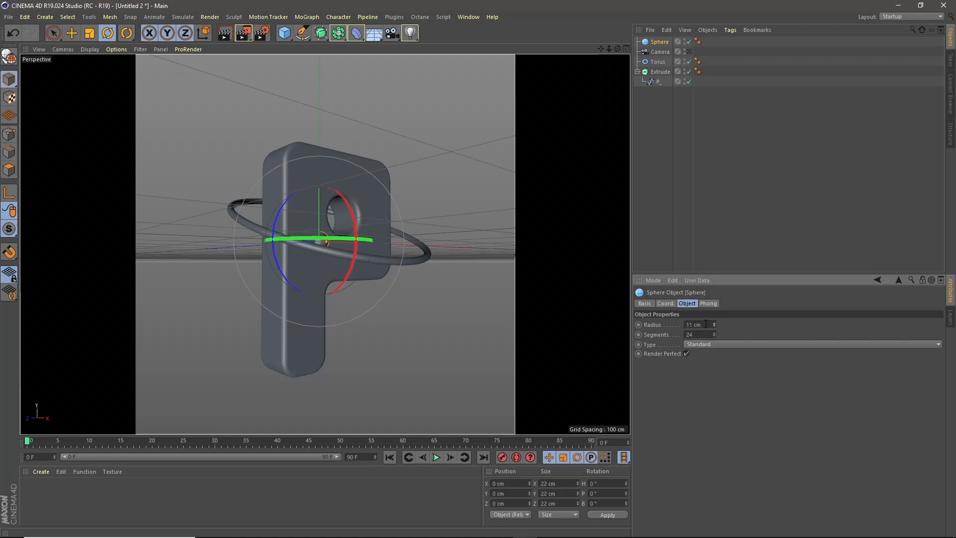
# - Hide the camera in the four-view layout and move the sphere into the P's hole, at about X 35.7, Y 32, Z 20.9 cm
pyautogui.click(626, 49)
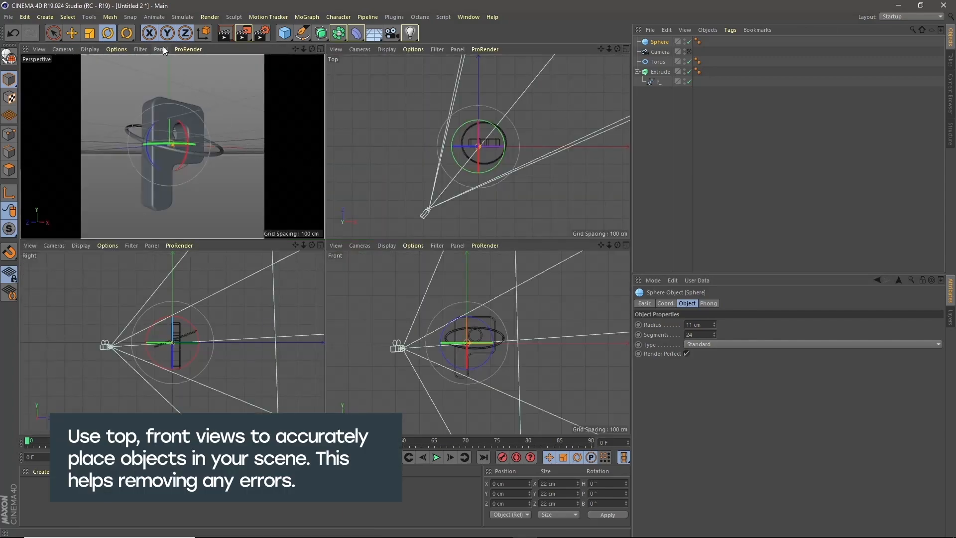
pyautogui.click(685, 50)
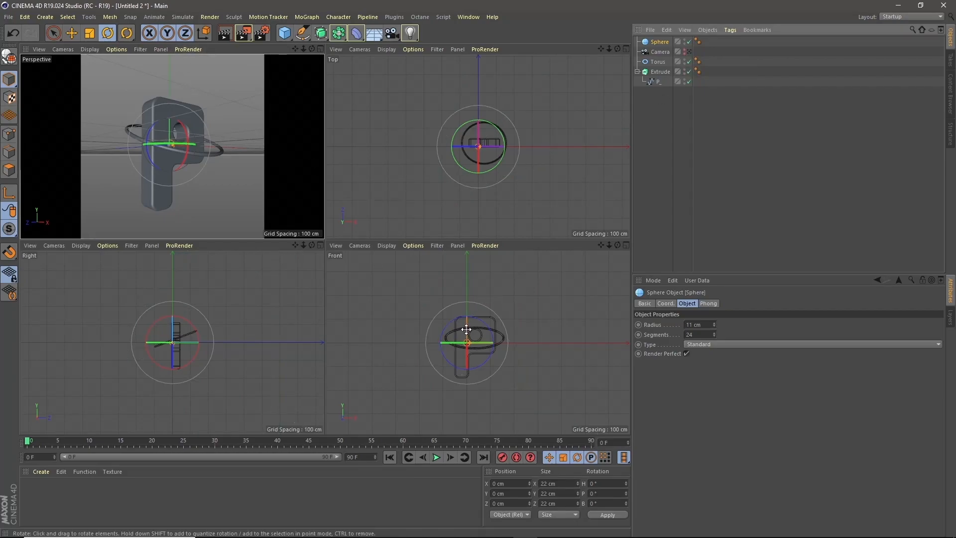
pyautogui.moveTo(609, 246); pyautogui.dragTo(635, 246)
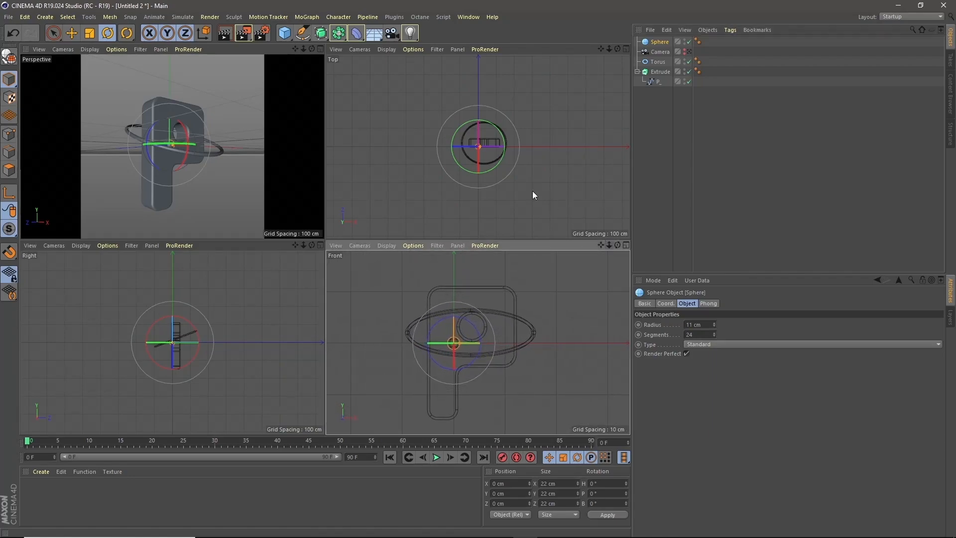
pyautogui.moveTo(611, 48); pyautogui.dragTo(582, 57)
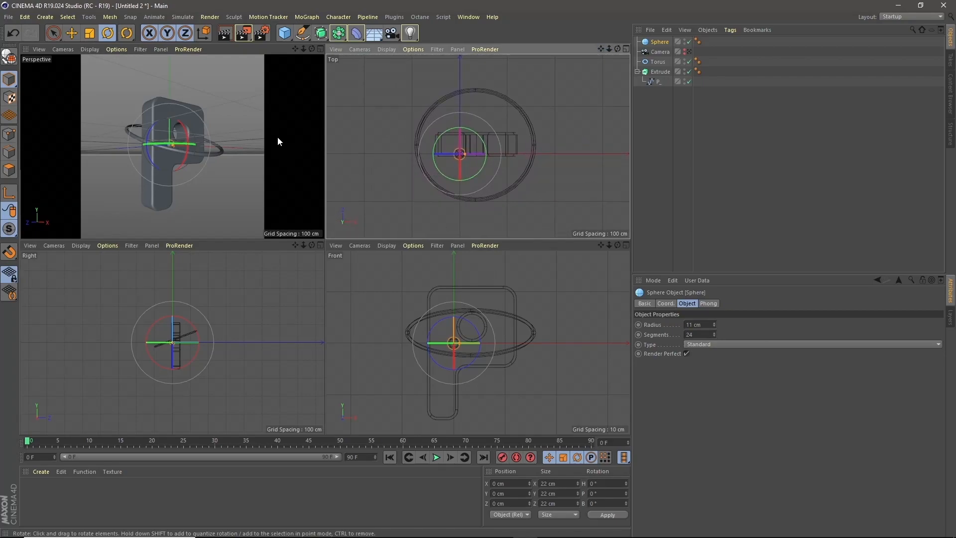
pyautogui.click(77, 33)
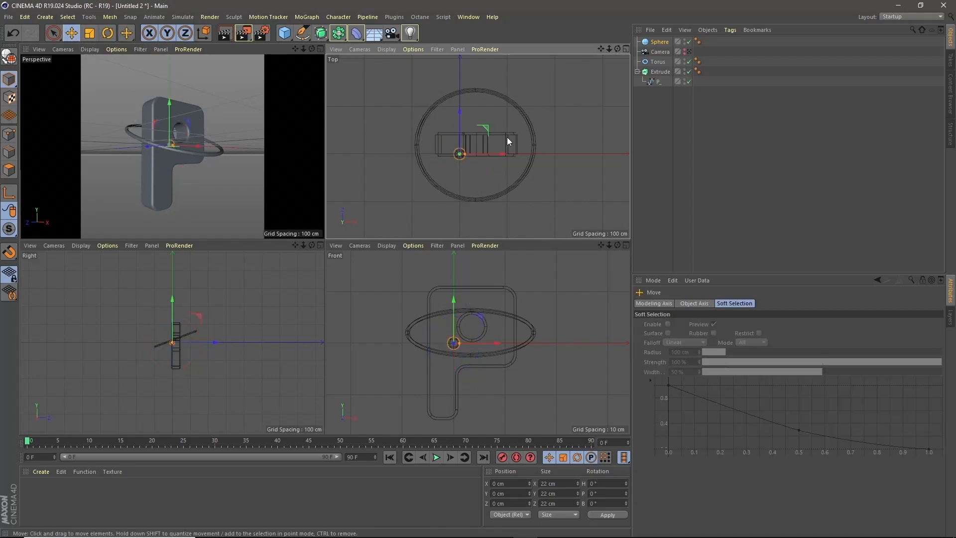
pyautogui.moveTo(503, 153); pyautogui.dragTo(522, 154)
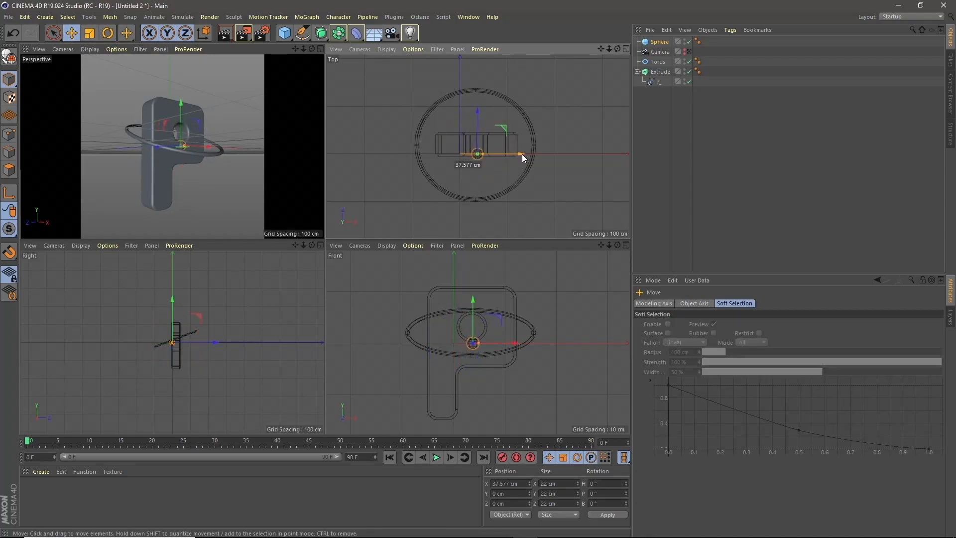
pyautogui.moveTo(479, 112); pyautogui.dragTo(479, 99)
pyautogui.moveTo(473, 306); pyautogui.dragTo(471, 288)
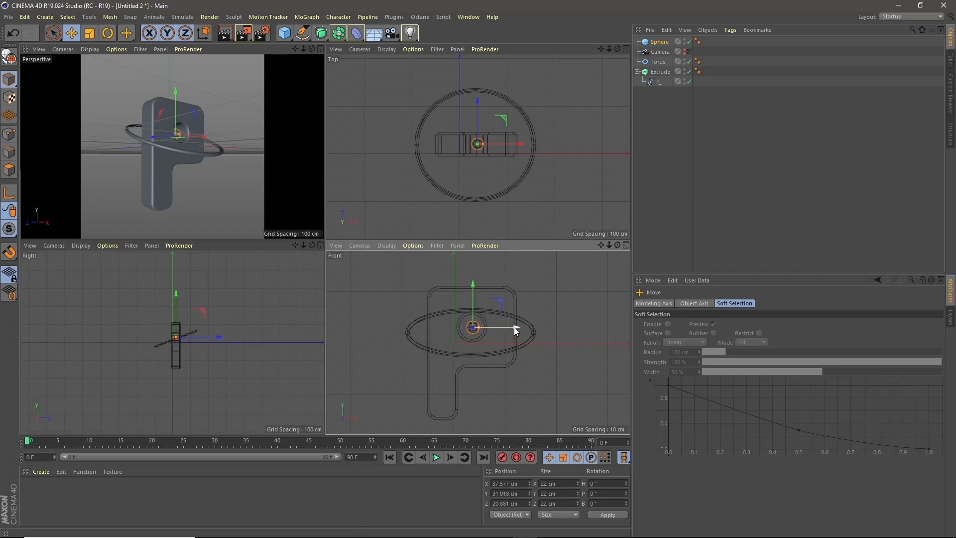
pyautogui.moveTo(515, 329); pyautogui.dragTo(513, 326)
pyautogui.moveTo(473, 284); pyautogui.dragTo(471, 276)
pyautogui.moveTo(523, 142); pyautogui.dragTo(522, 144)
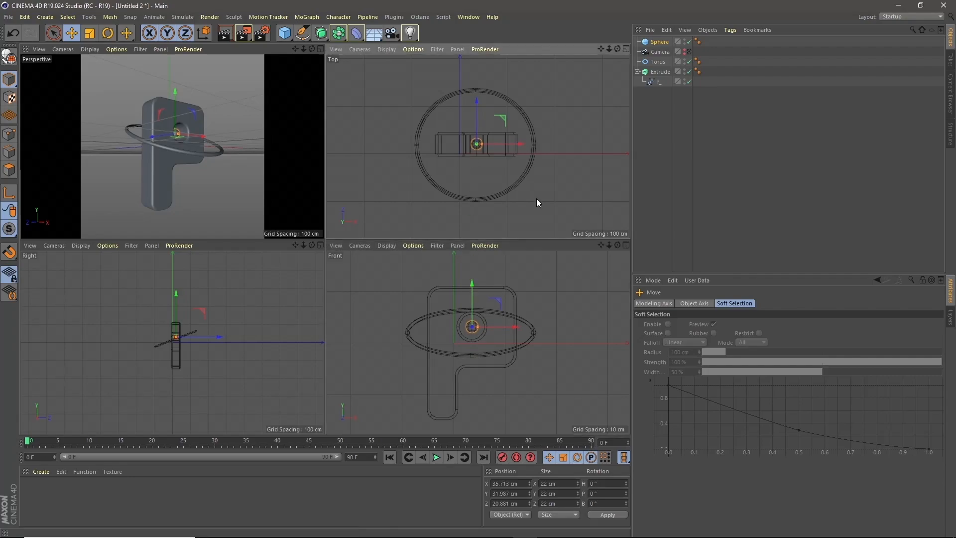
# - Set the radius of the sphere inside the P to 14 cm and return to the full perspective view
pyautogui.click(660, 42)
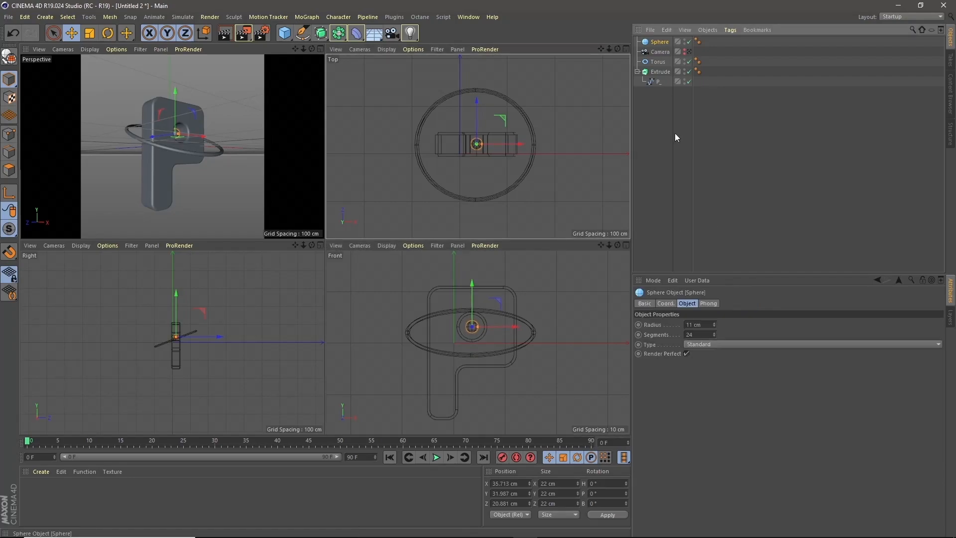
pyautogui.click(713, 323)
pyautogui.click(714, 322)
pyautogui.click(714, 323)
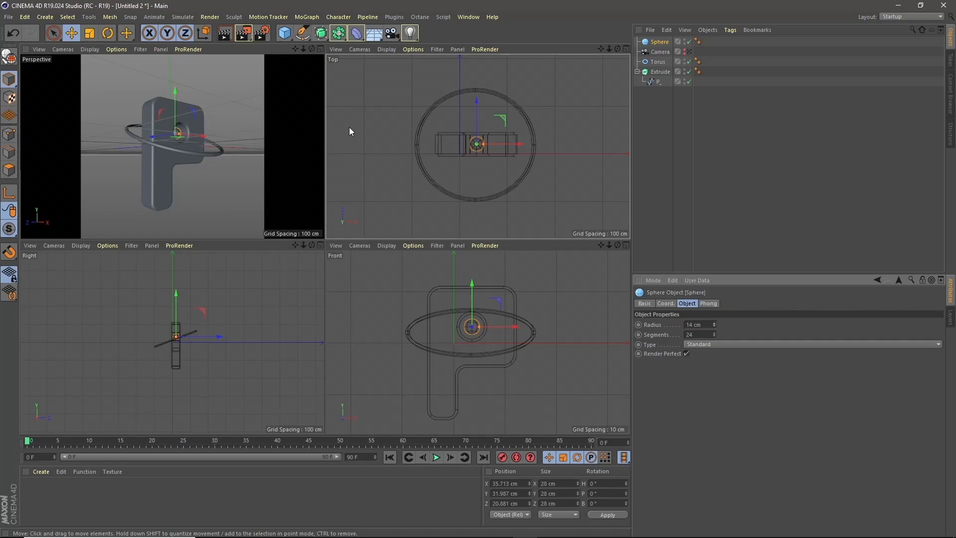
pyautogui.click(320, 48)
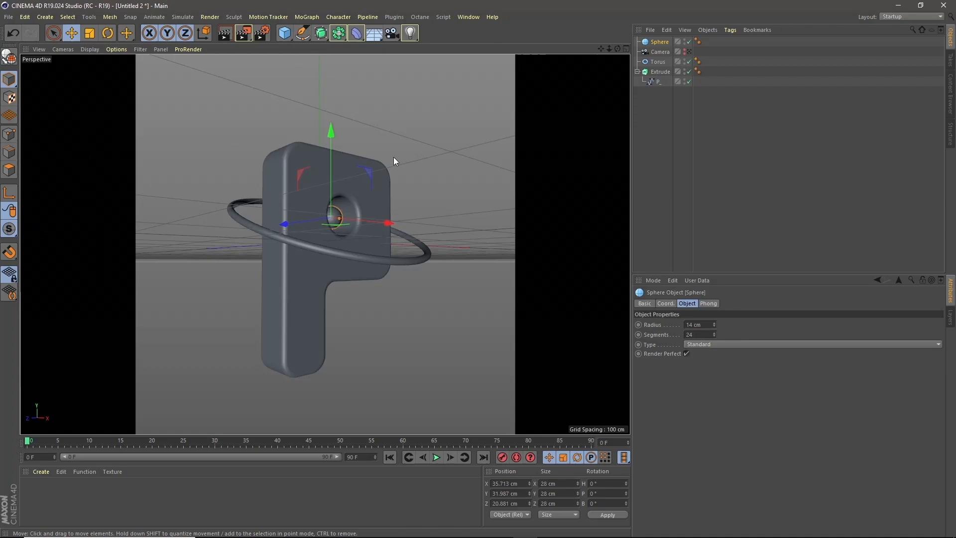
pyautogui.click(669, 130)
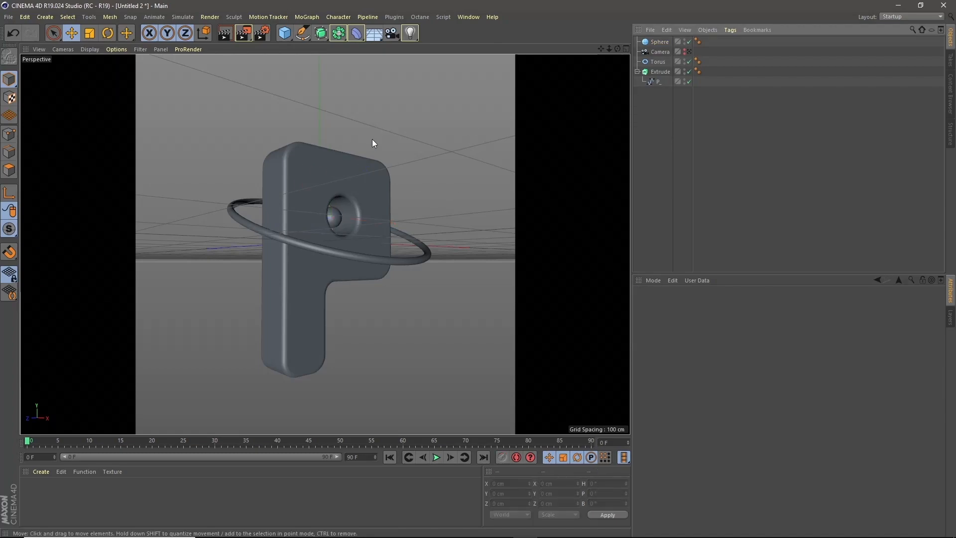
# - Examine the P, ring and inner sphere from an orbited view outside the camera, and return to the camera view
pyautogui.click(689, 52)
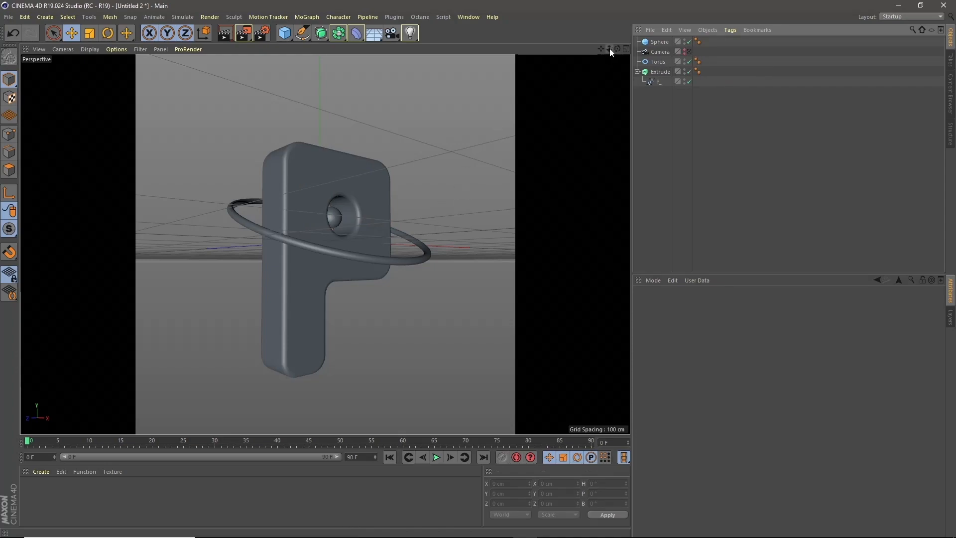
pyautogui.moveTo(616, 48); pyautogui.dragTo(637, 46)
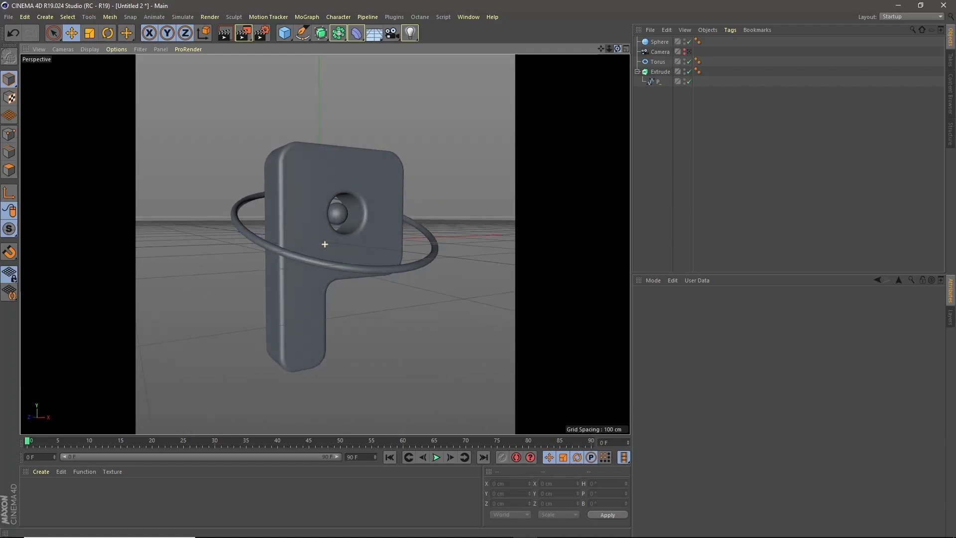
pyautogui.click(689, 51)
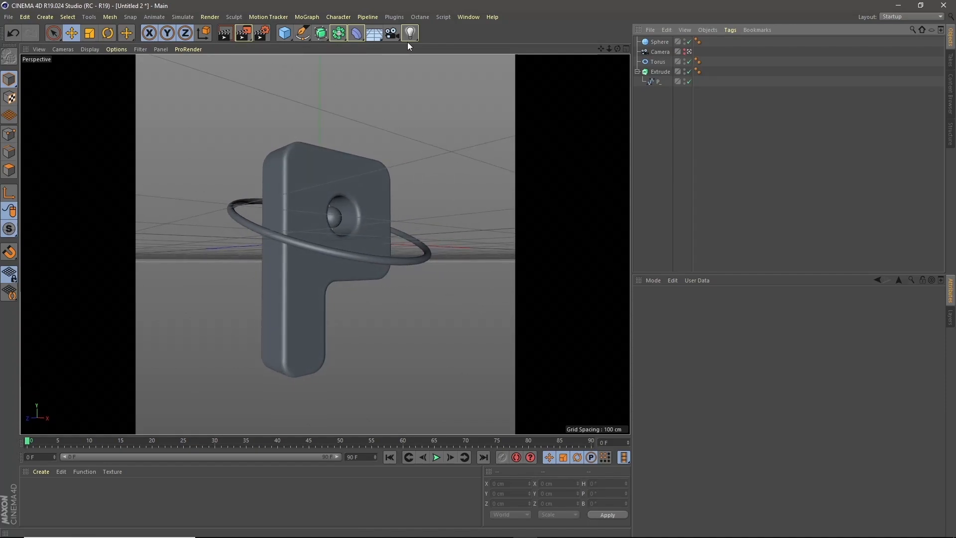
# - Add a second Sphere and, outside the camera view, scale it uniformly to about 2231 cm so it encloses the scene as a sky
pyautogui.click(289, 35)
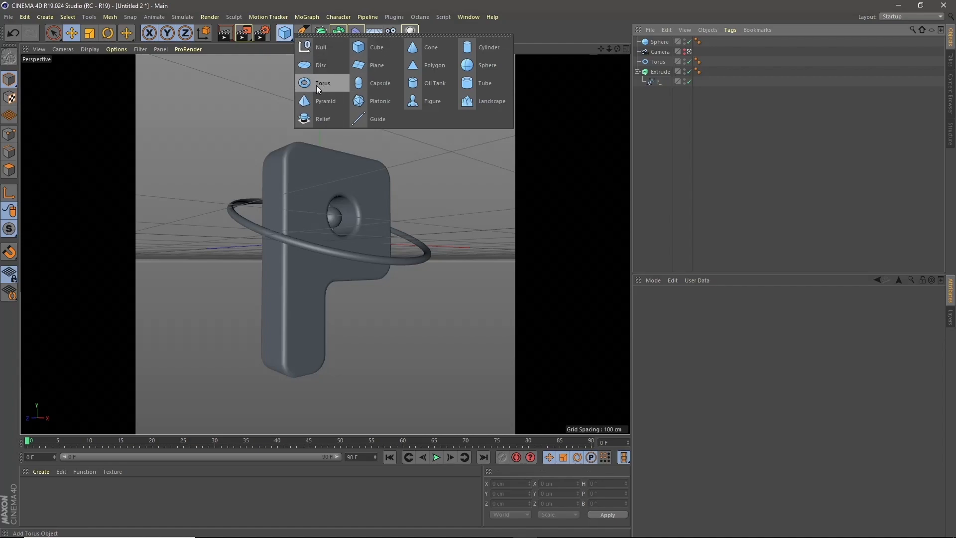
pyautogui.click(475, 67)
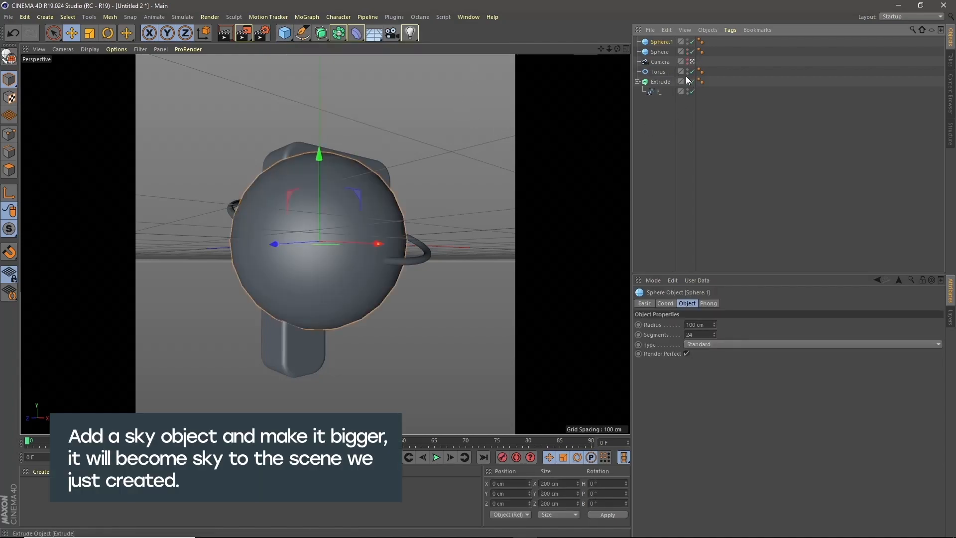
pyautogui.click(693, 62)
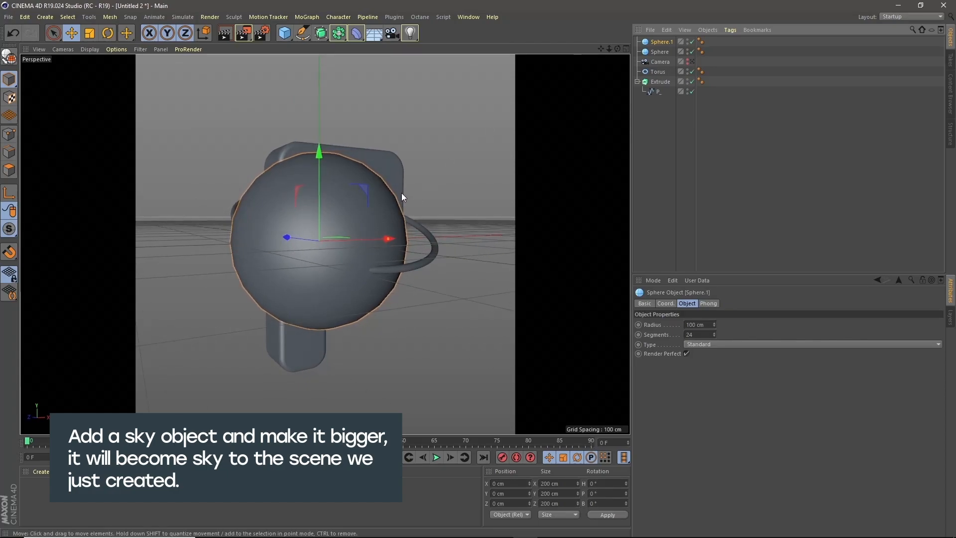
pyautogui.moveTo(610, 49); pyautogui.dragTo(324, 244)
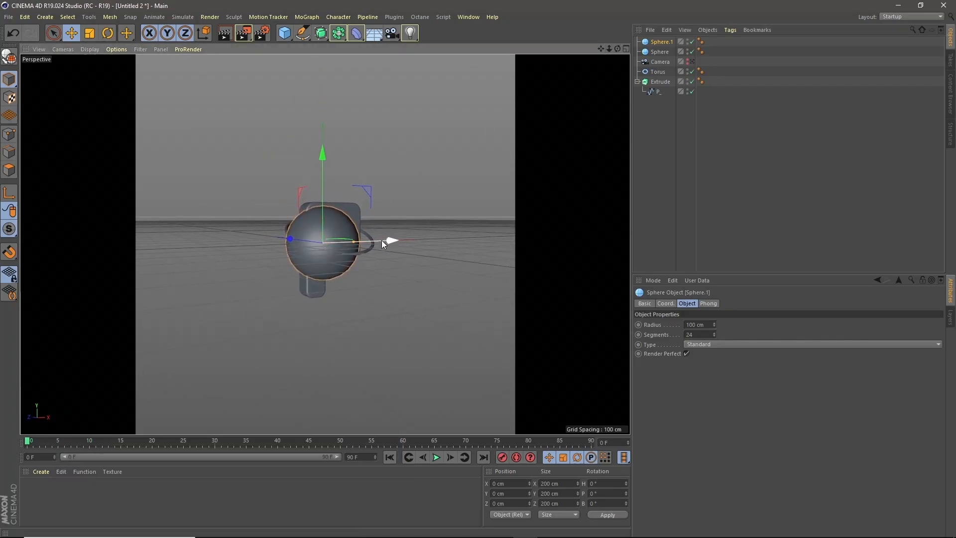
pyautogui.click(108, 36)
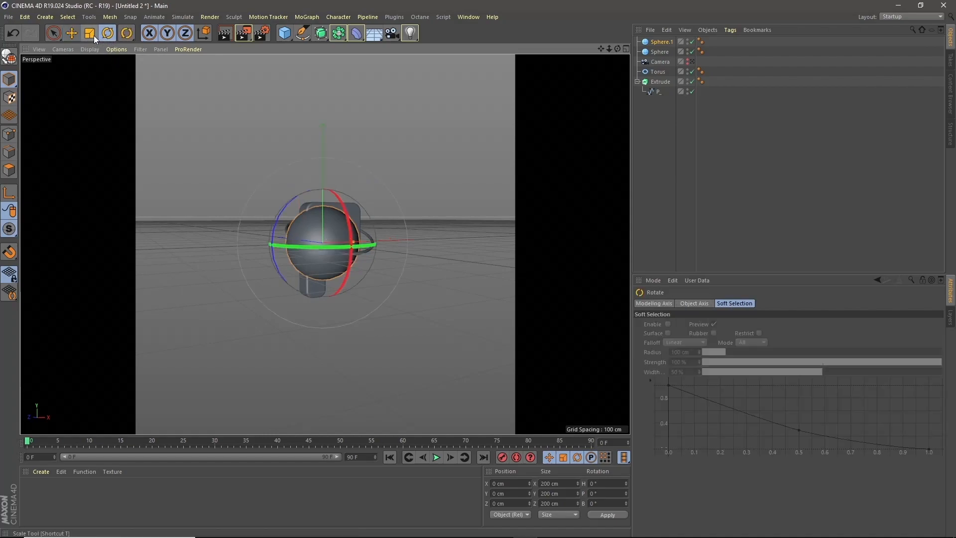
pyautogui.click(92, 33)
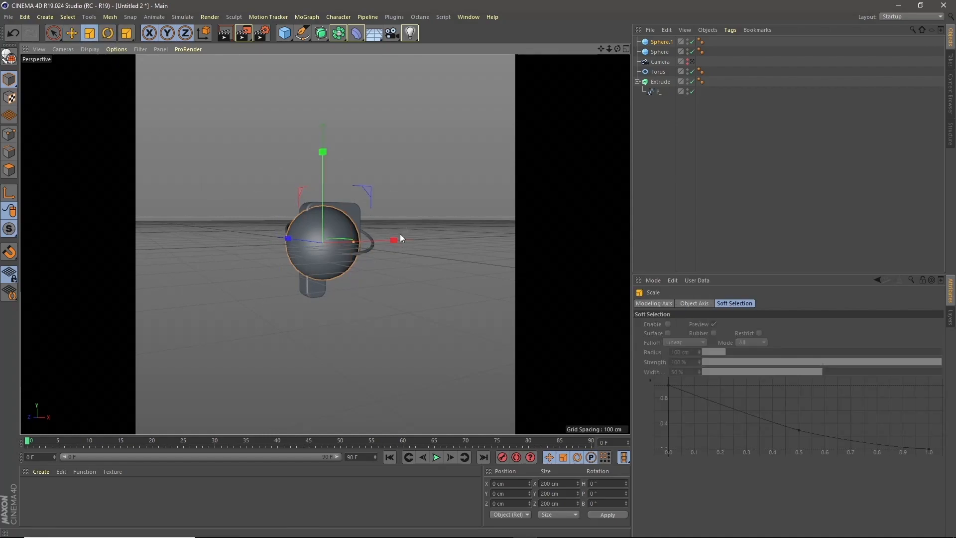
pyautogui.moveTo(392, 240); pyautogui.dragTo(625, 215)
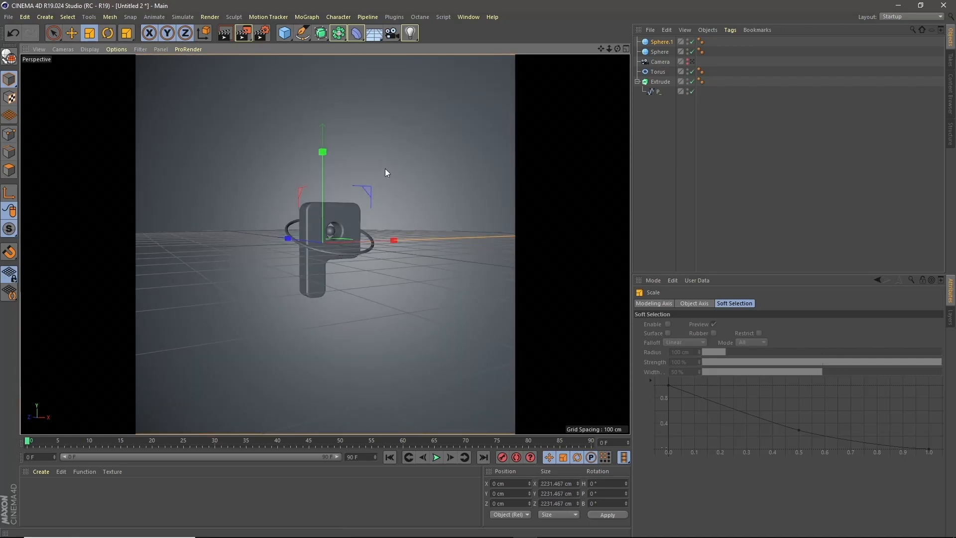
# - Rename the large enclosing sphere "sky" and the small sphere in the P's hole "inside ball"
pyautogui.moveTo(611, 50); pyautogui.dragTo(608, 48)
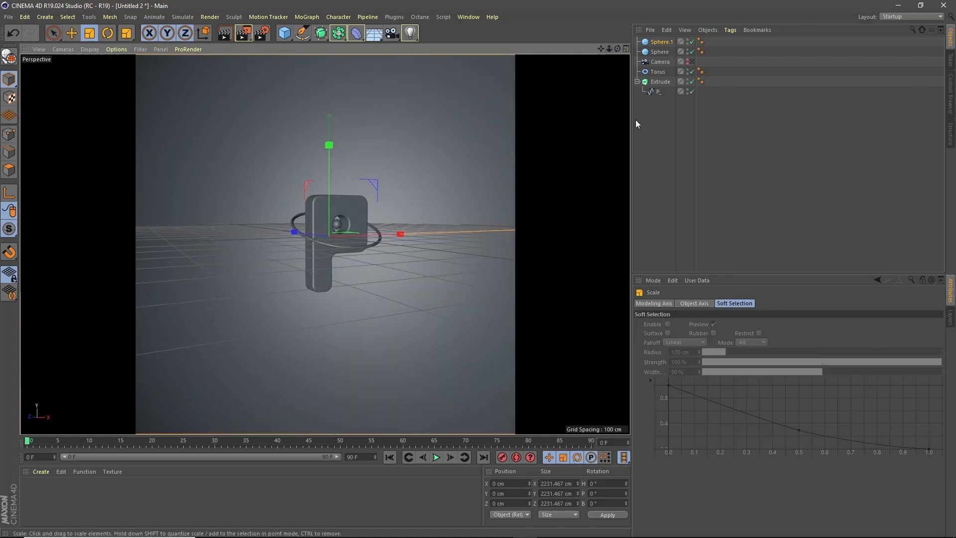
pyautogui.doubleClick(661, 42)
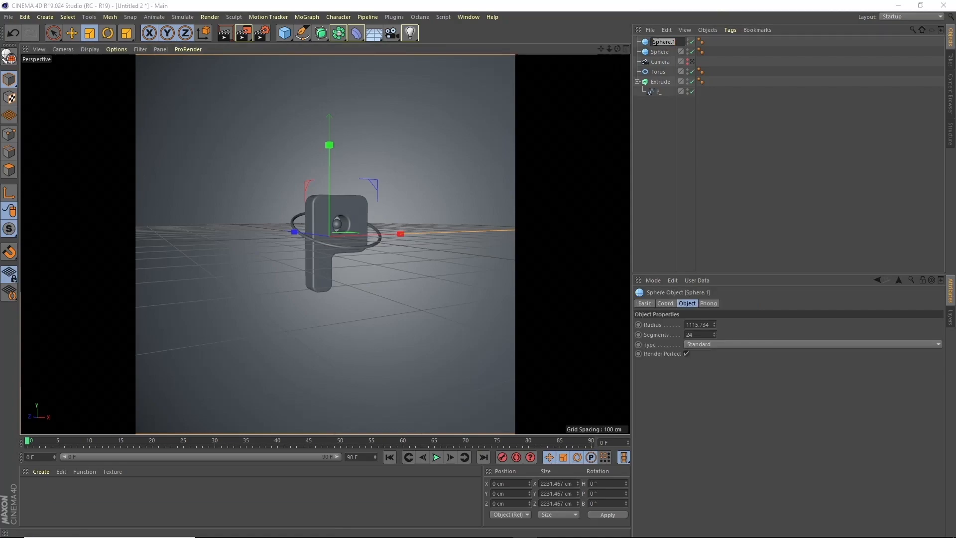
pyautogui.write('sp')
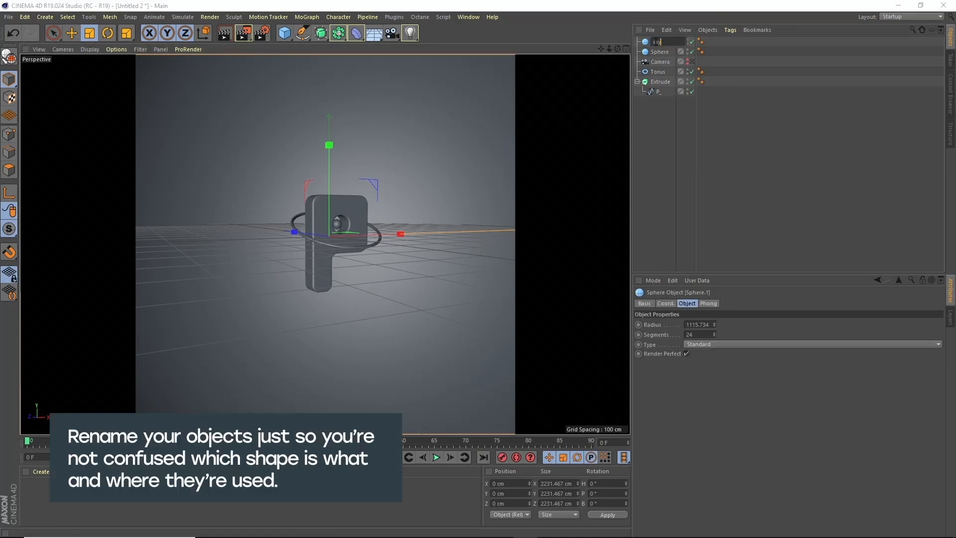
pyautogui.write('y')
pyautogui.press('Return')
pyautogui.click(660, 52)
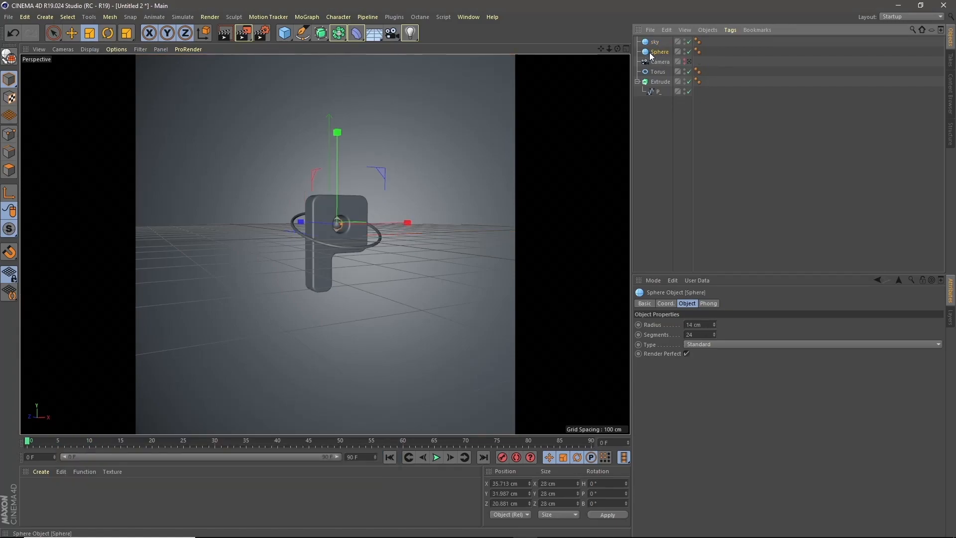
pyautogui.doubleClick(654, 52)
pyautogui.write('inside ball')
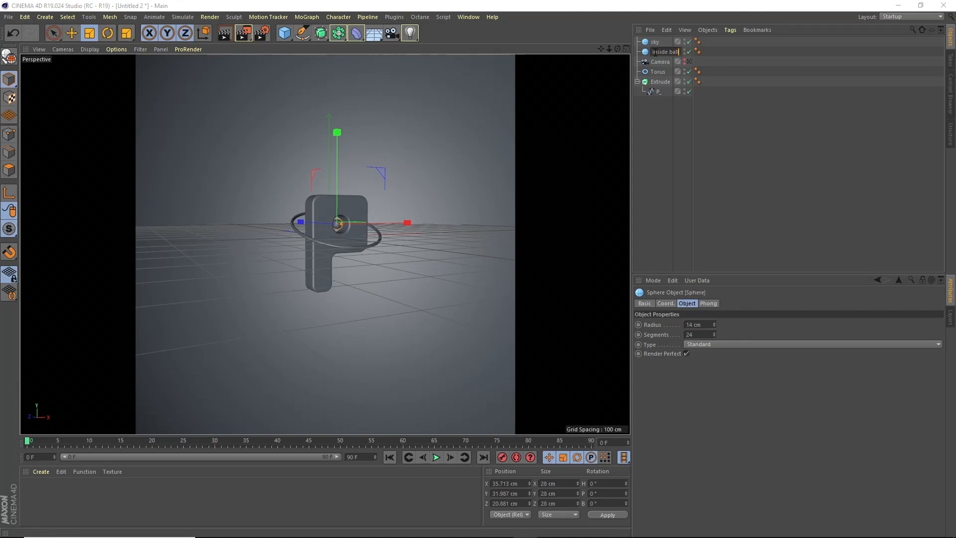
pyautogui.press('Return')
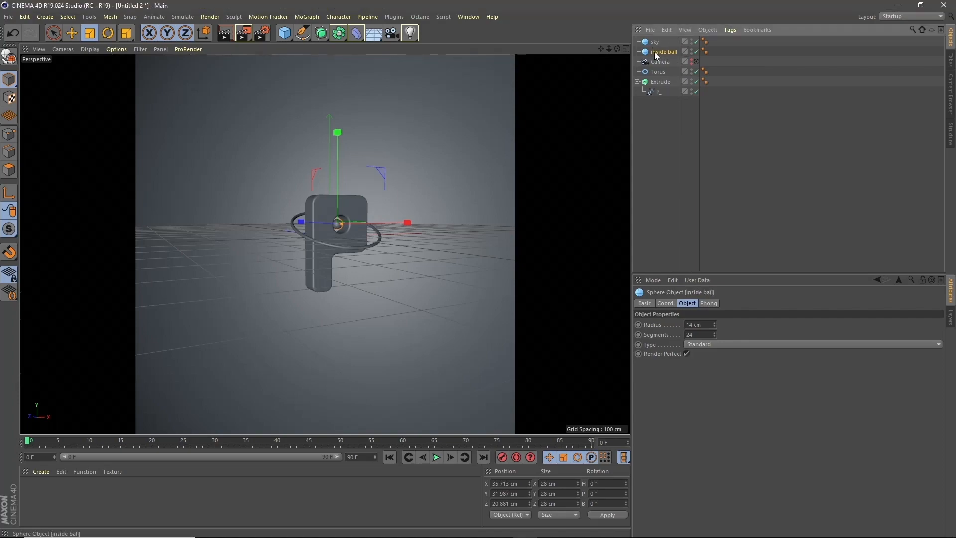
# - Move the camera to the start of the object hierarchy and rename the torus "outside ring"
pyautogui.moveTo(656, 62); pyautogui.dragTo(657, 41)
pyautogui.click(661, 62)
pyautogui.click(667, 72)
pyautogui.doubleClick(660, 72)
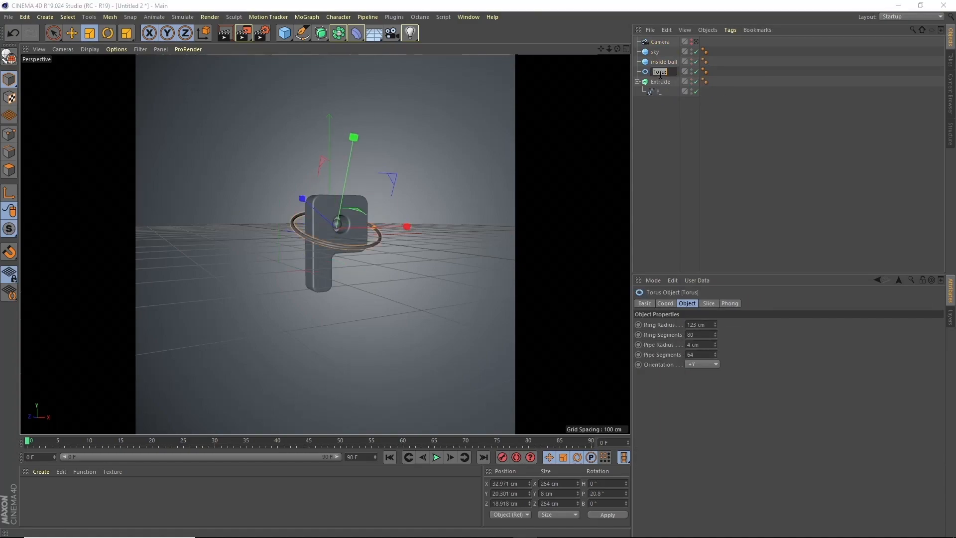
pyautogui.write('outside ring')
pyautogui.press('Return')
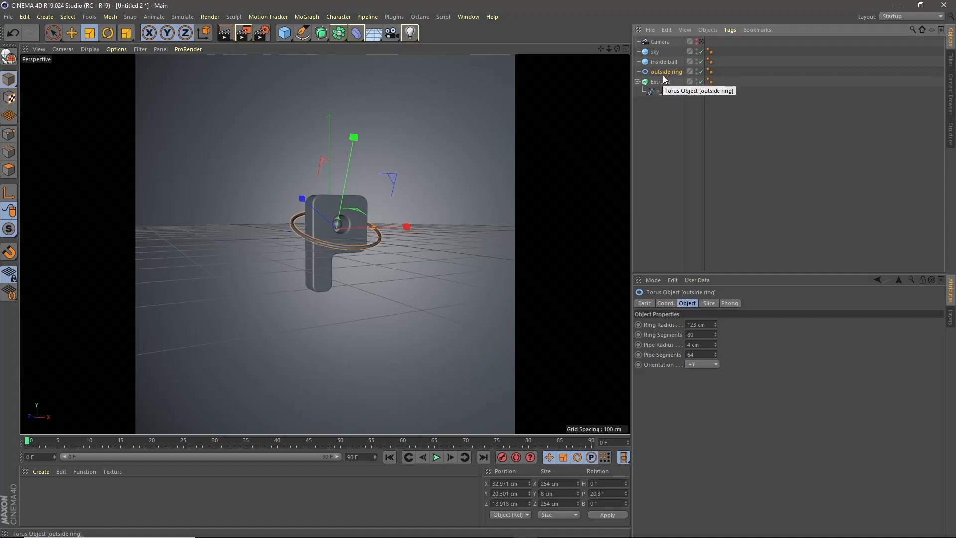
# - Rename the Extrude object "P" and collapse its hierarchy
pyautogui.doubleClick(660, 82)
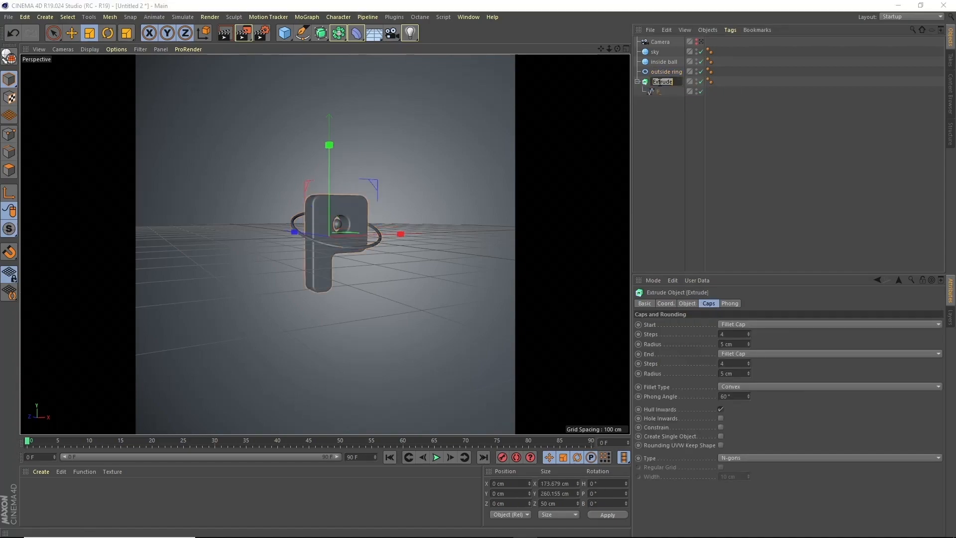
pyautogui.write('P')
pyautogui.press('Return')
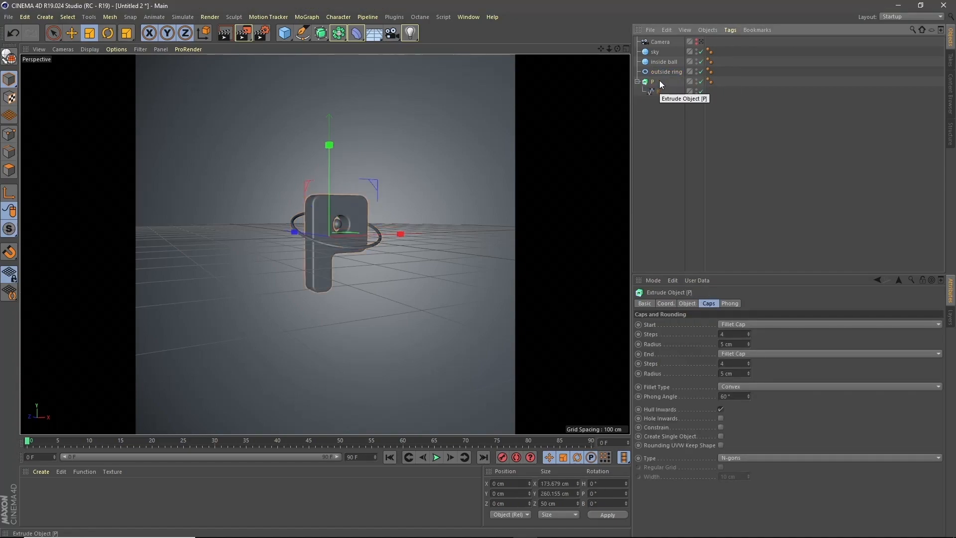
pyautogui.click(636, 81)
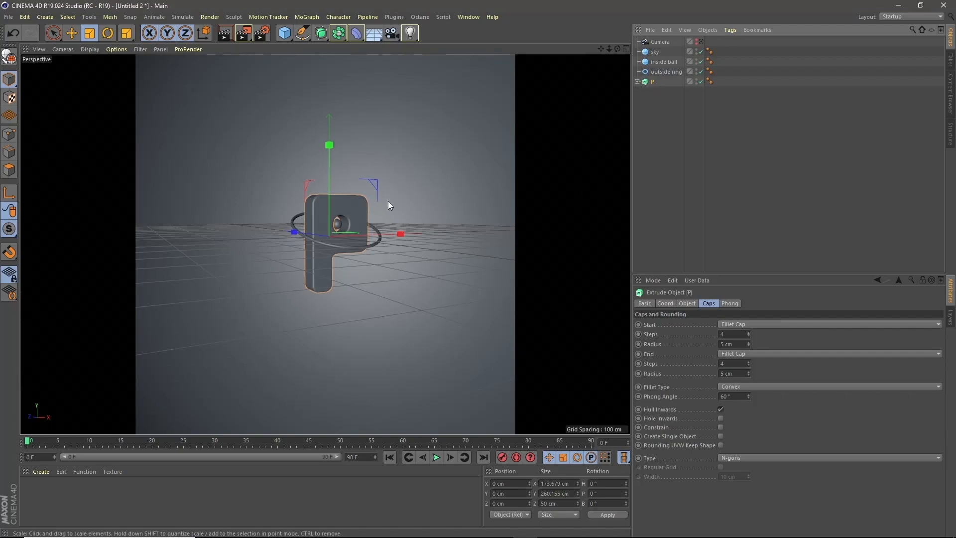
# - Return to the camera view and set the sky sphere to 90 segments with the Icosahedron type
pyautogui.click(701, 42)
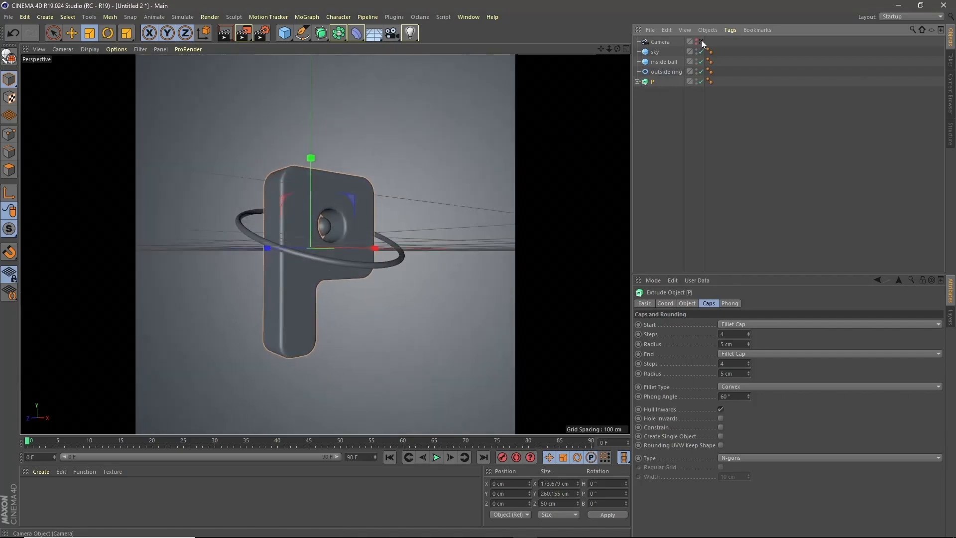
pyautogui.click(702, 41)
pyautogui.click(656, 51)
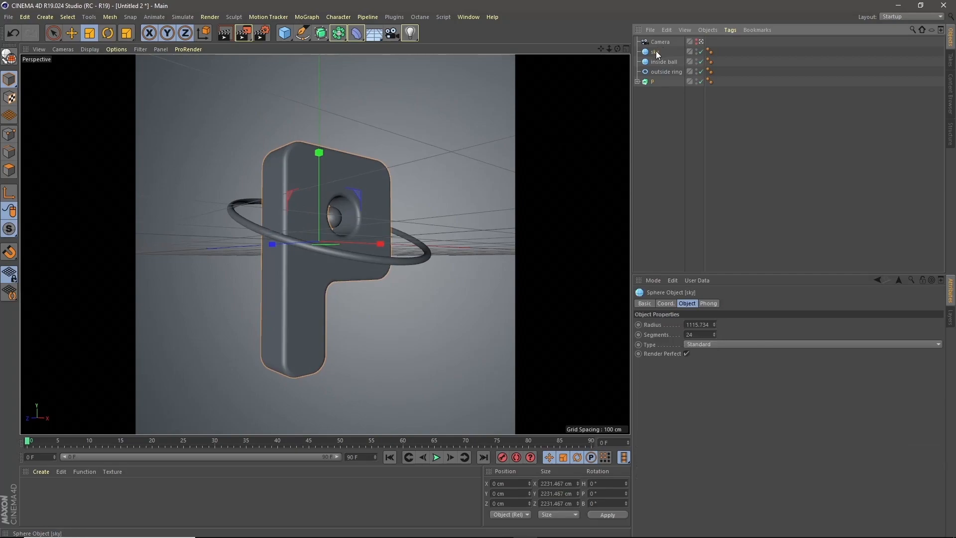
pyautogui.doubleClick(699, 334)
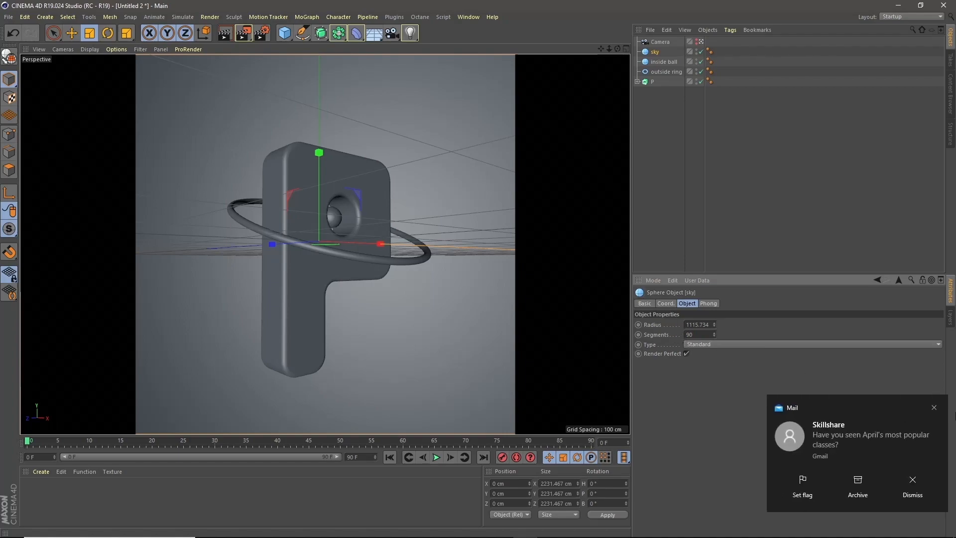
pyautogui.click(934, 407)
pyautogui.click(710, 344)
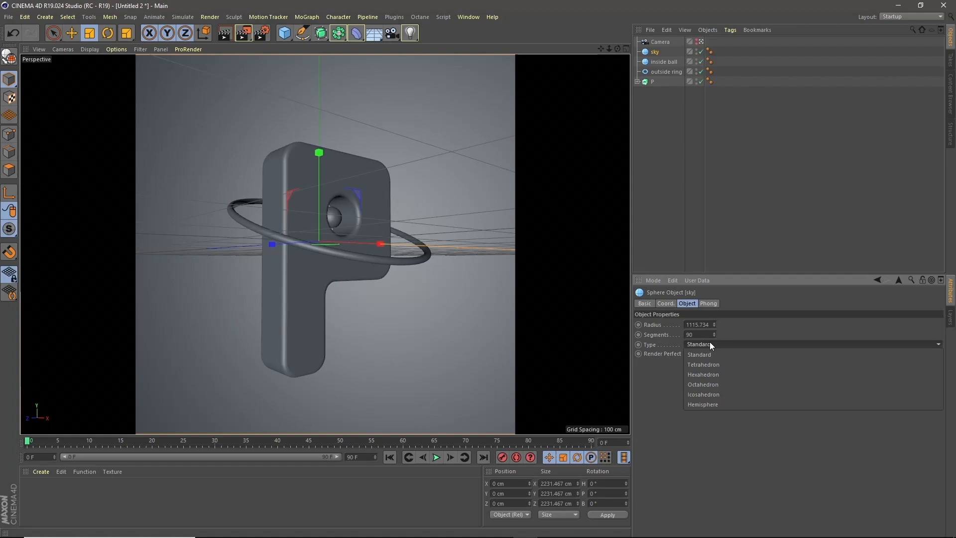
pyautogui.click(706, 394)
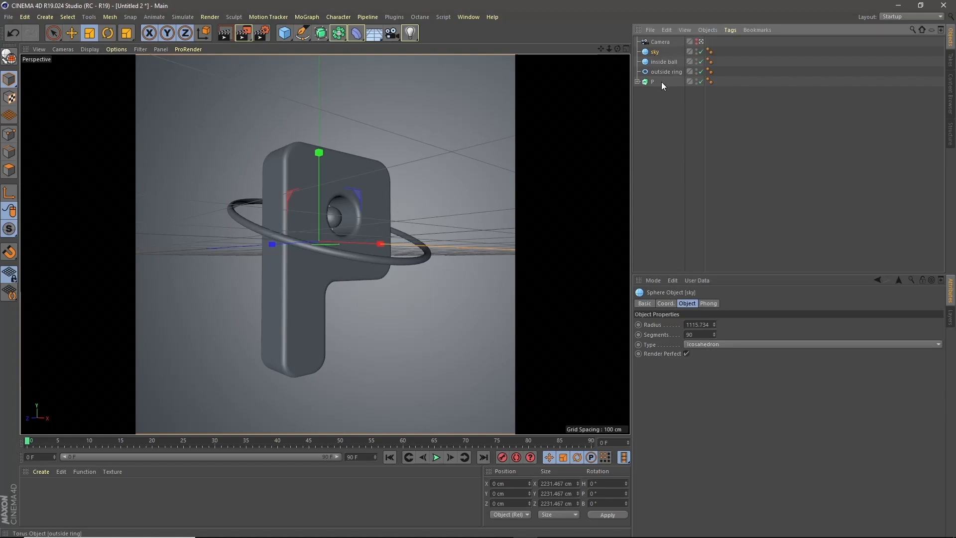
# - Create a new standard material and apply it to the letter P
pyautogui.click(55, 494)
pyautogui.click(39, 472)
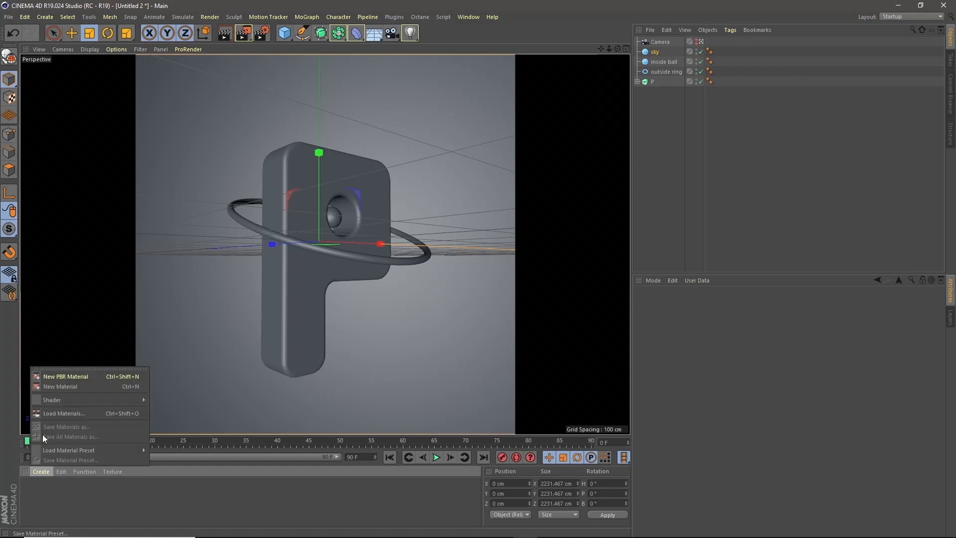
pyautogui.click(82, 387)
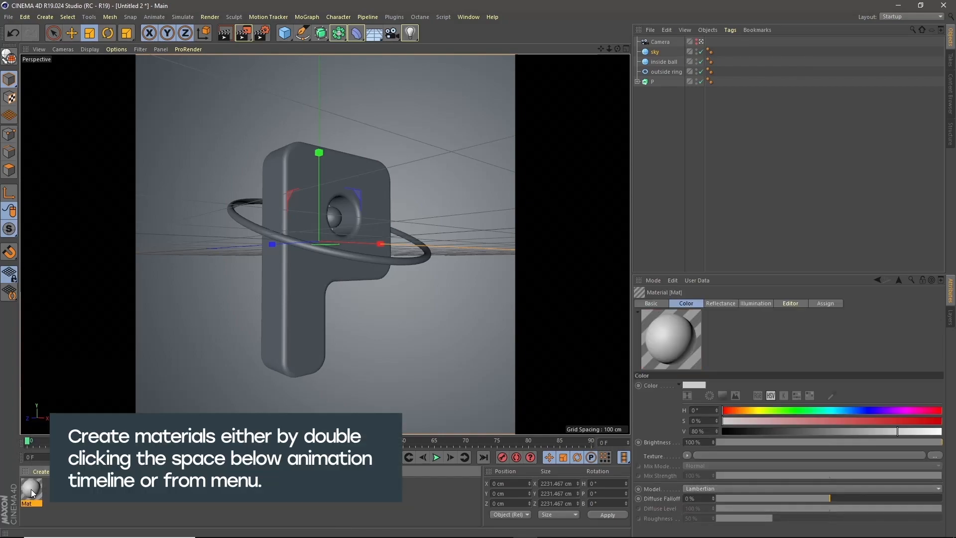
pyautogui.moveTo(28, 491); pyautogui.dragTo(290, 295)
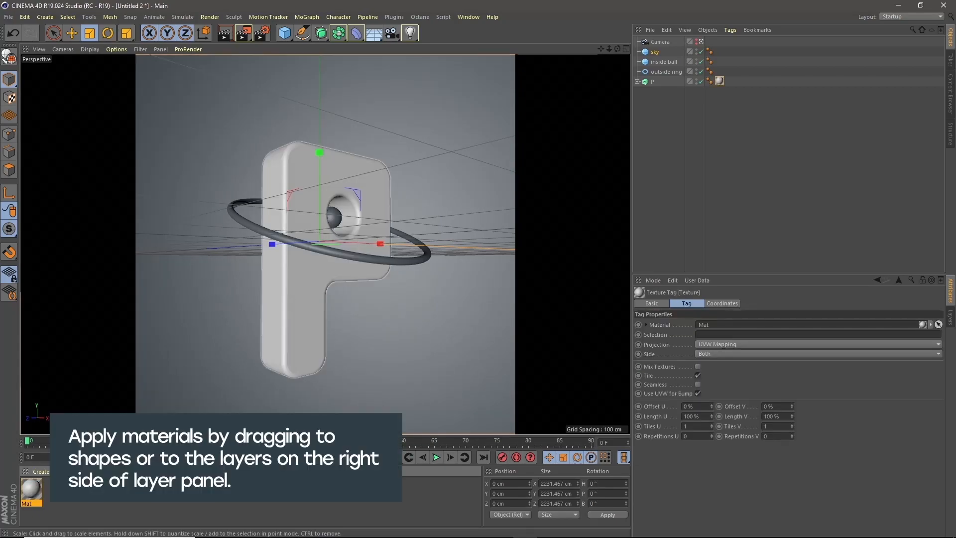
# - Make the P's material reflective: disable its Color channel and replace the Default Specular layer with a Beckmann reflectance layer
pyautogui.doubleClick(32, 490)
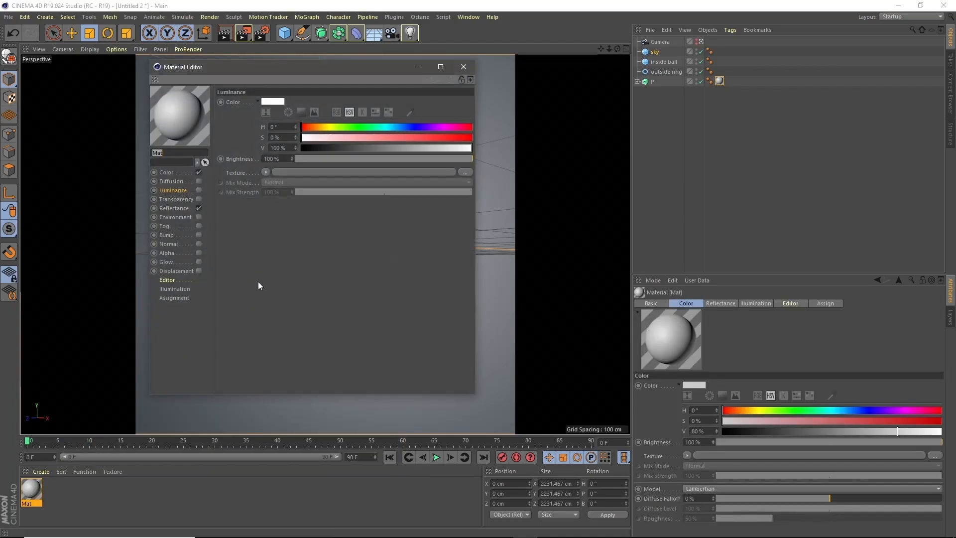
pyautogui.moveTo(292, 66); pyautogui.dragTo(597, 93)
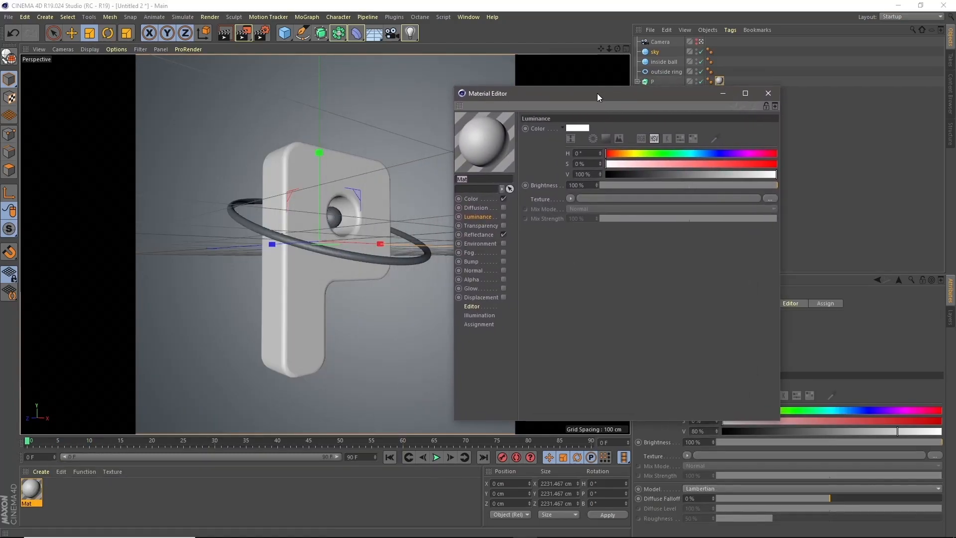
pyautogui.click(503, 199)
pyautogui.click(485, 234)
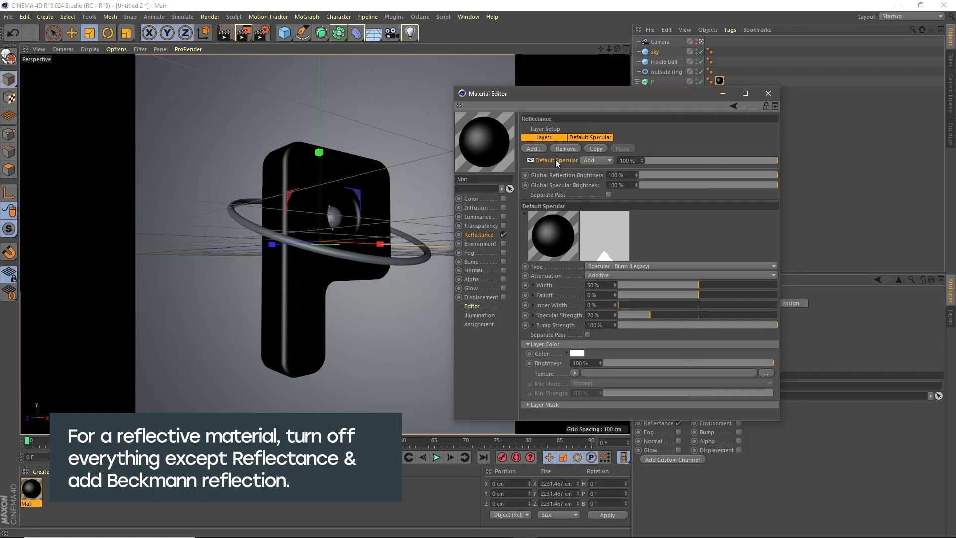
pyautogui.click(566, 148)
pyautogui.click(534, 149)
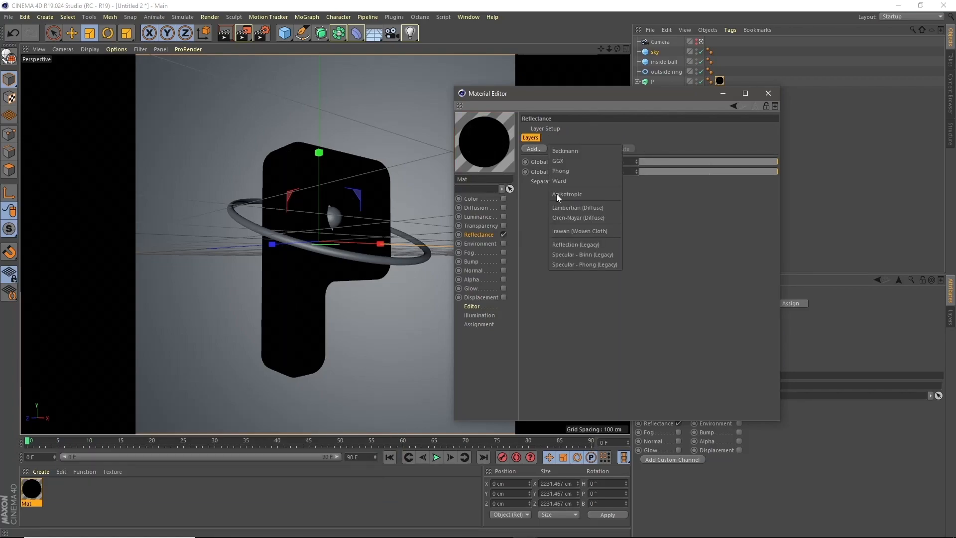
pyautogui.click(568, 152)
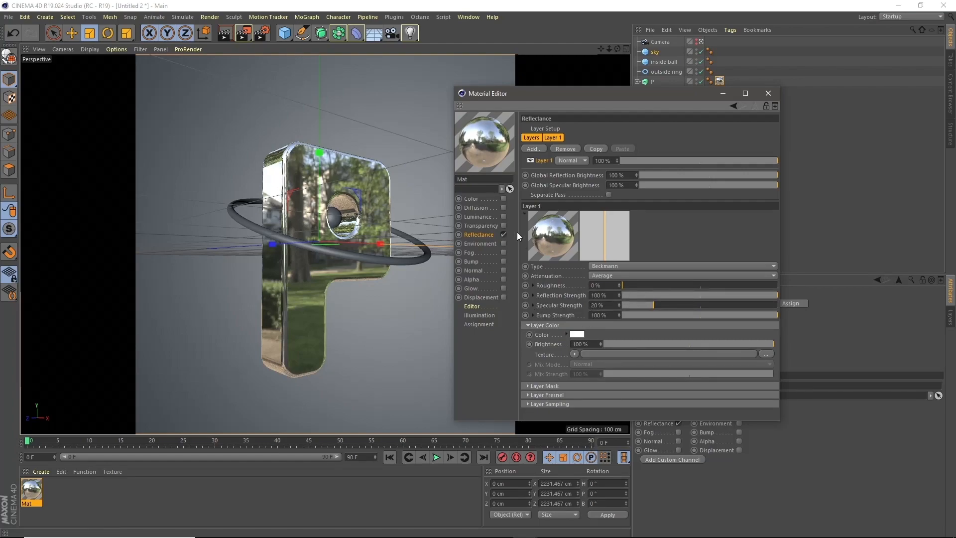
# - Set the Beckmann layer's roughness to 3% and its attenuation to Additive, and close the material's editor
pyautogui.moveTo(626, 286)
pyautogui.mouseDown()
pyautogui.moveTo(635, 282)
pyautogui.moveTo(627, 283)
pyautogui.mouseUp()
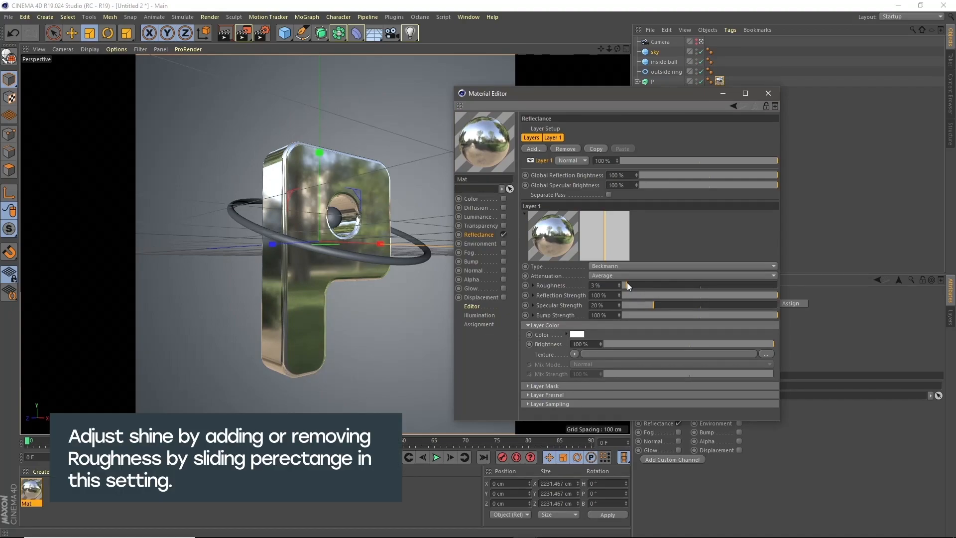
pyautogui.click(622, 273)
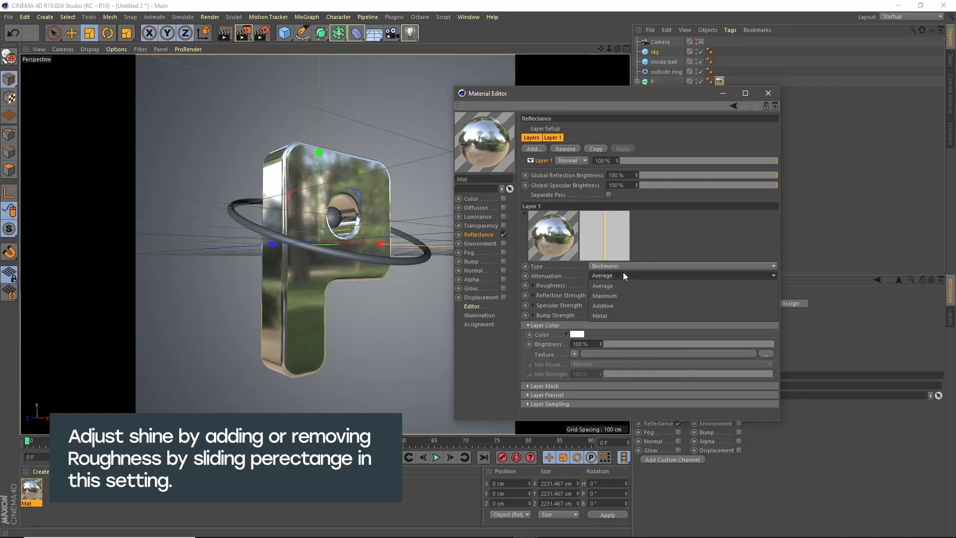
pyautogui.click(619, 304)
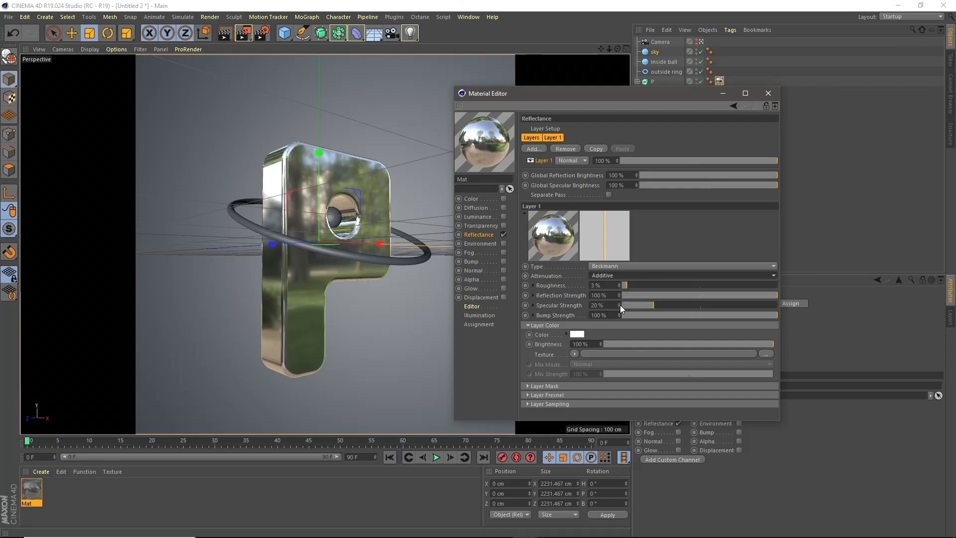
pyautogui.click(774, 95)
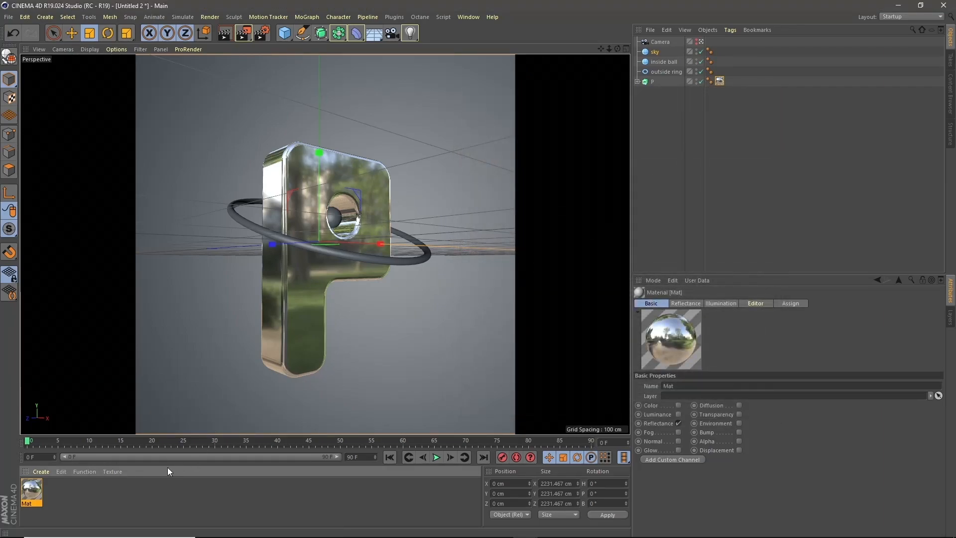
# - Create a second material and rename the reflective material "P"
pyautogui.doubleClick(65, 492)
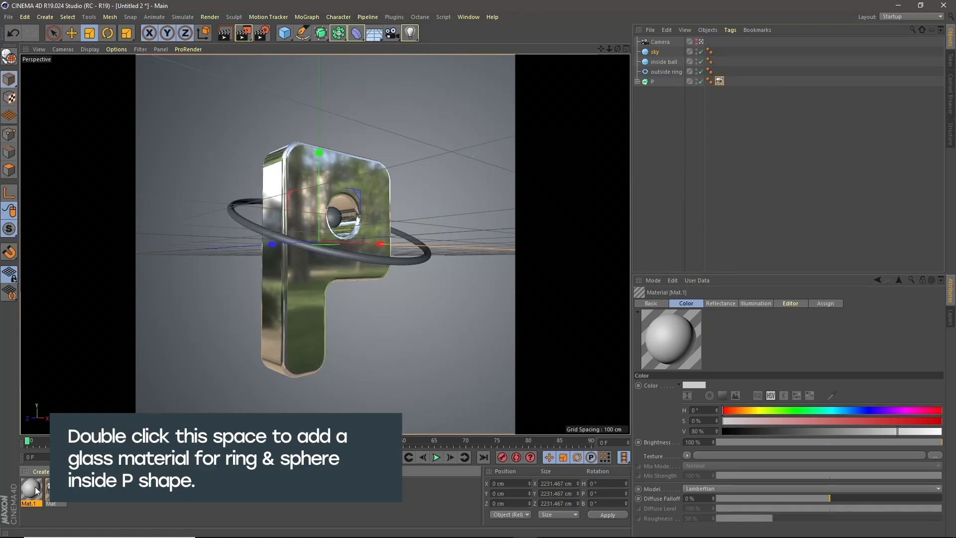
pyautogui.rightClick(55, 502)
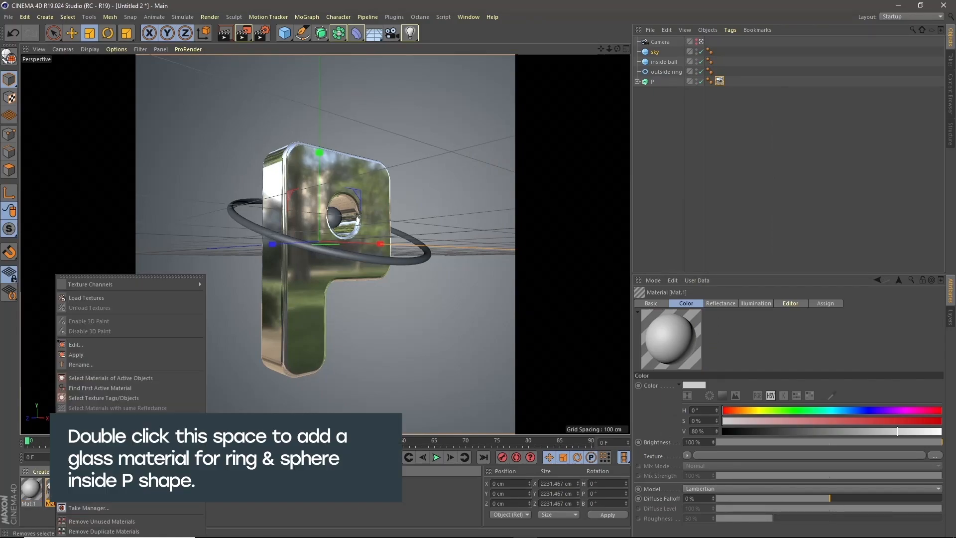
pyautogui.click(91, 366)
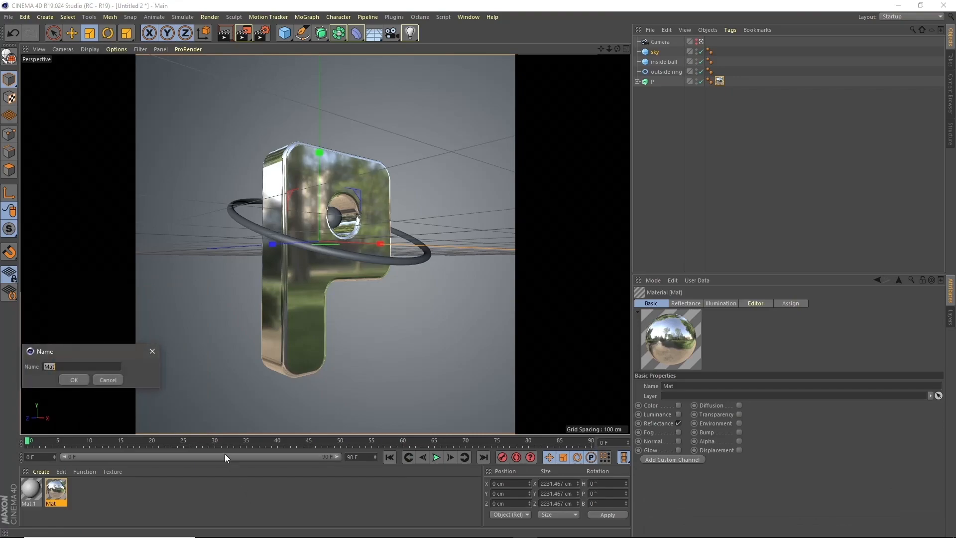
pyautogui.write('F')
pyautogui.press('Return')
# - Rename the new plain material "transparent" and apply it to the outside ring
pyautogui.click(26, 491)
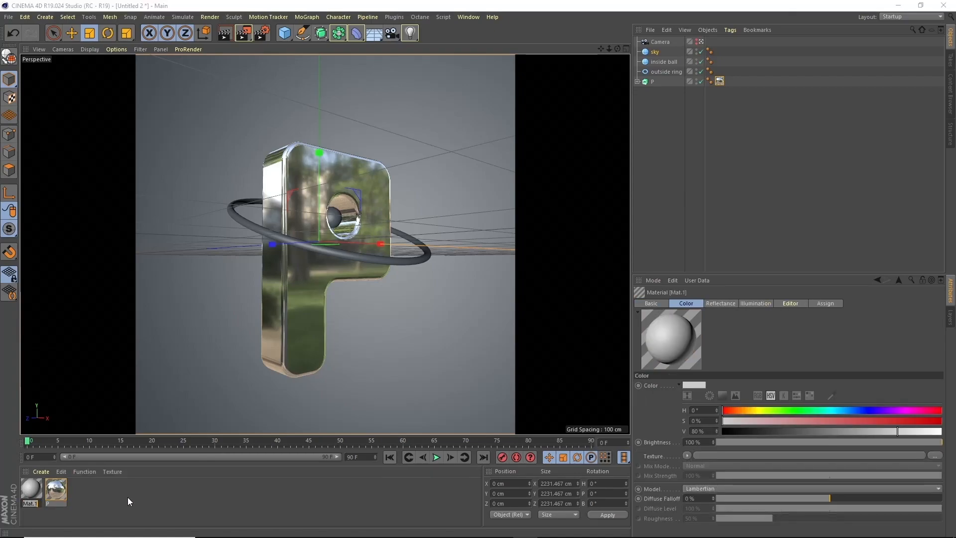
pyautogui.write('tensparent')
pyautogui.press('Return')
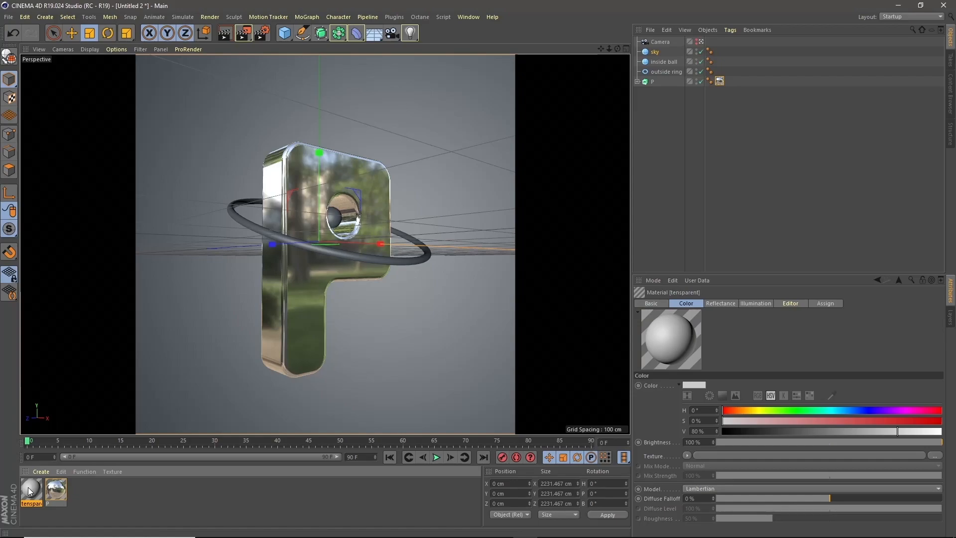
pyautogui.doubleClick(33, 503)
pyautogui.write('transpa')
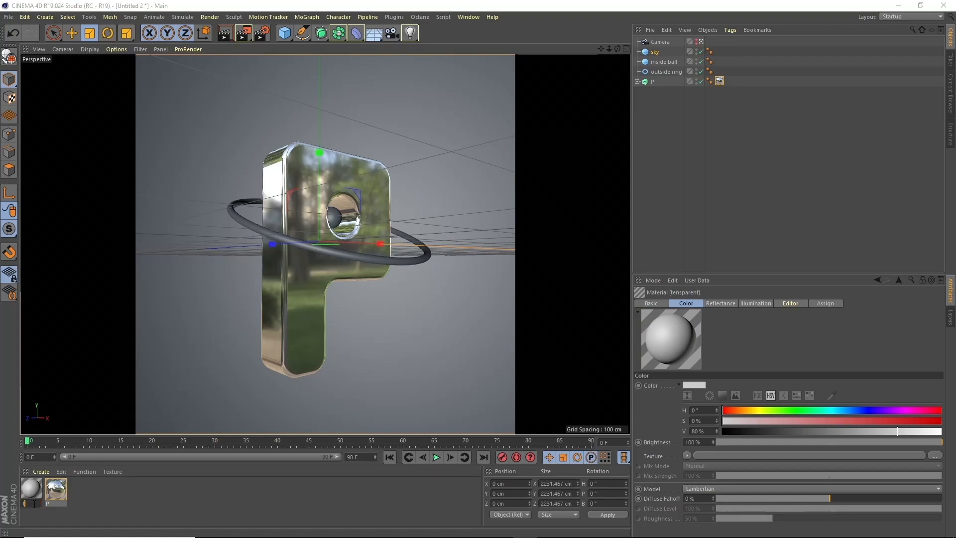
pyautogui.write('rent')
pyautogui.press('Return')
pyautogui.moveTo(28, 492); pyautogui.dragTo(251, 222)
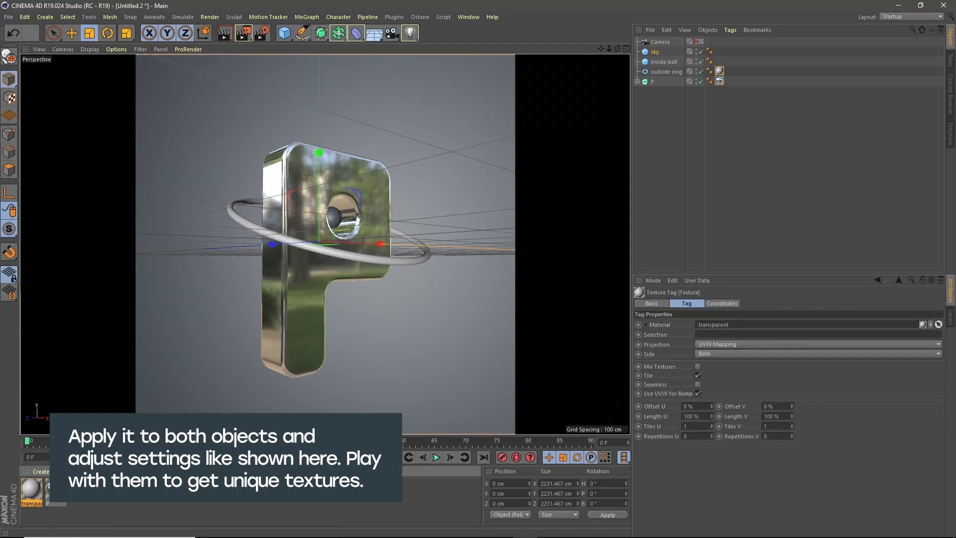
# - Apply the "transparent" material to the inside ball, and disable the material's Reflectance channel and enable Transparency
pyautogui.moveTo(337, 221); pyautogui.dragTo(336, 221)
pyautogui.click(35, 491)
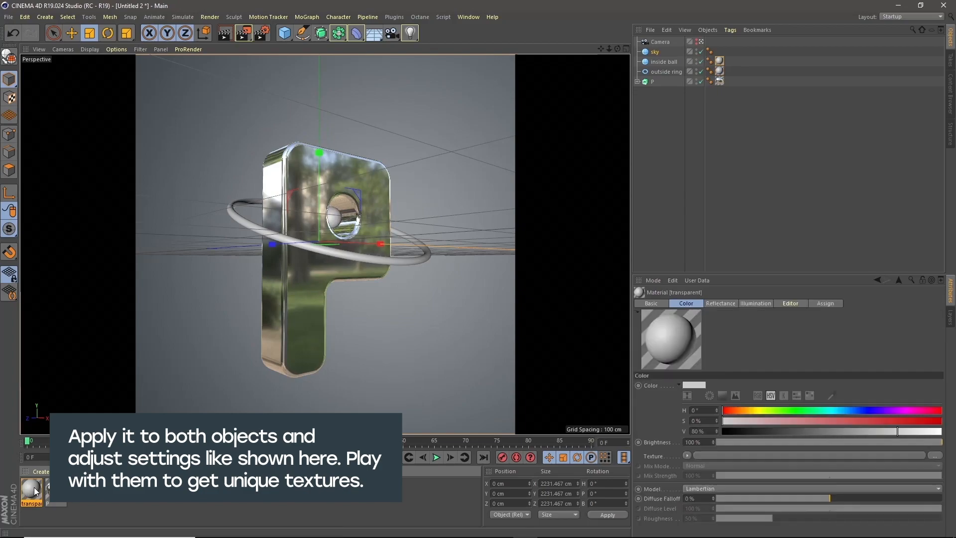
pyautogui.doubleClick(35, 491)
pyautogui.moveTo(358, 66); pyautogui.dragTo(714, 78)
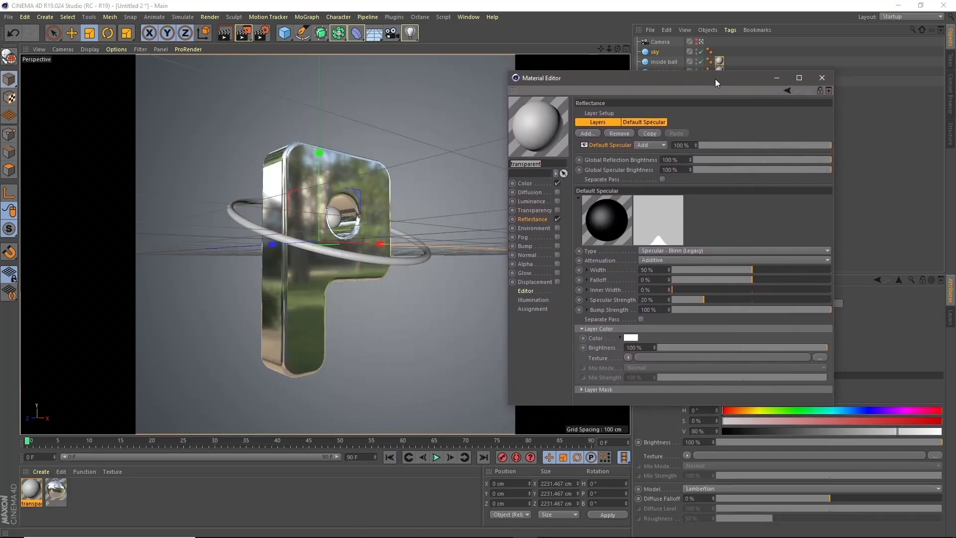
pyautogui.click(557, 219)
pyautogui.click(557, 210)
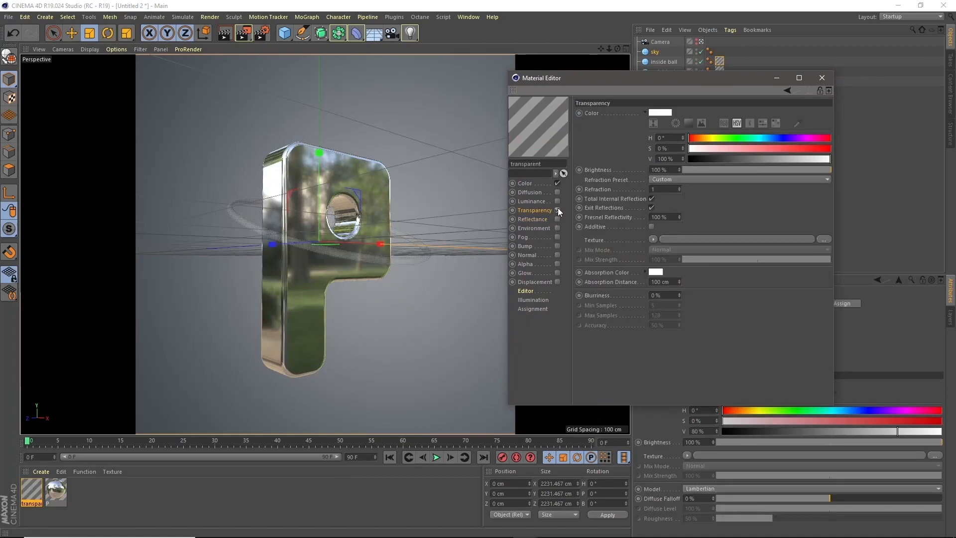
# - Choose the Glass refraction preset for the transparency, raise the refraction to 1.807, and close the material's editor
pyautogui.click(658, 178)
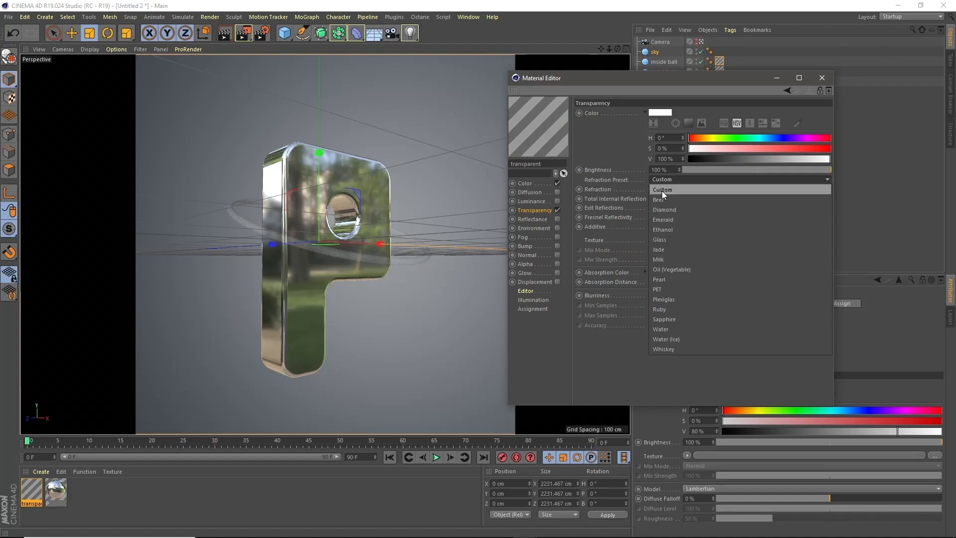
pyautogui.click(670, 239)
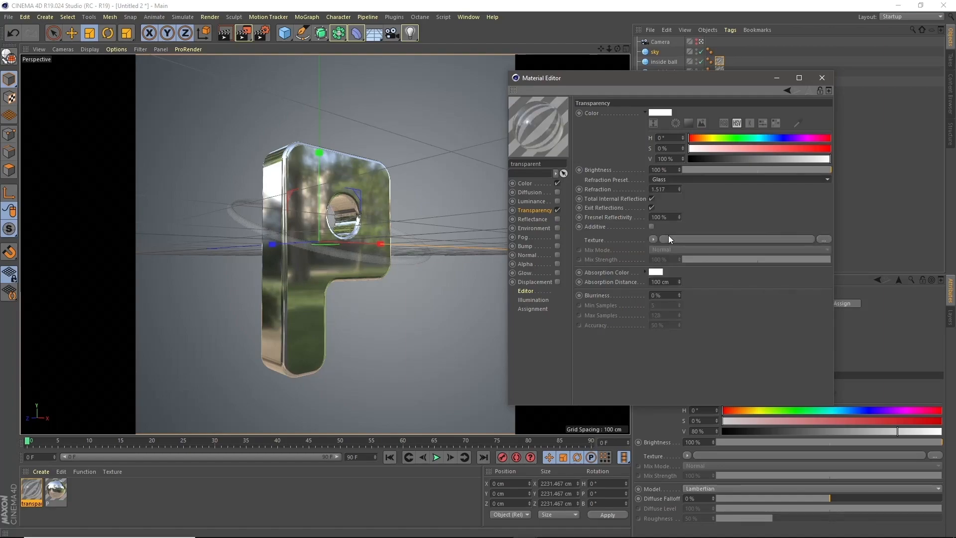
pyautogui.click(679, 188)
pyautogui.click(679, 187)
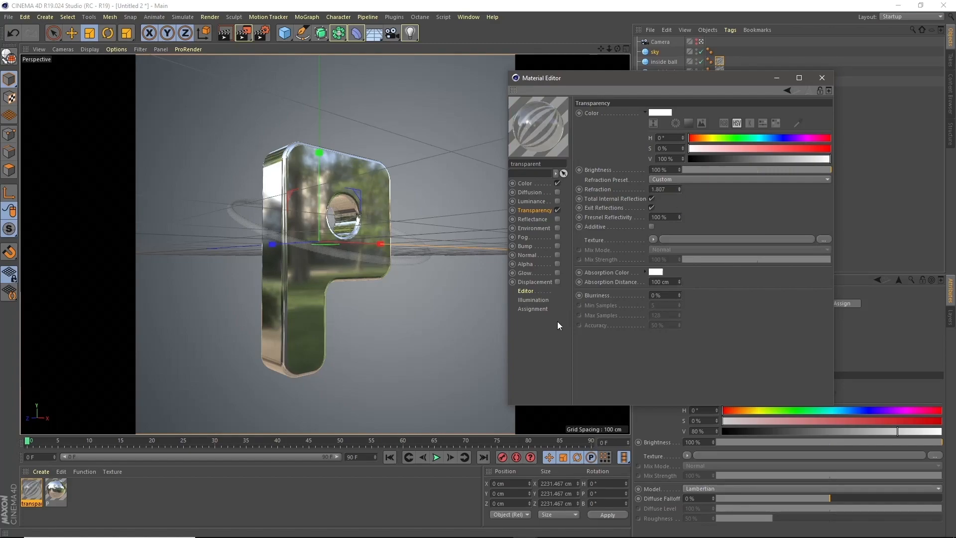
pyautogui.click(822, 79)
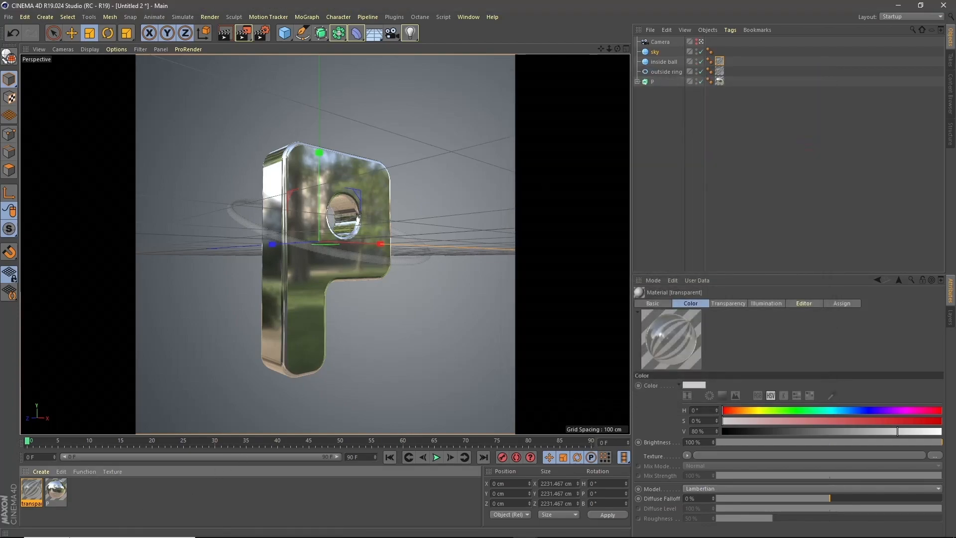
# - Create a new material named "sky" and apply it to the sky sphere
pyautogui.doubleClick(106, 492)
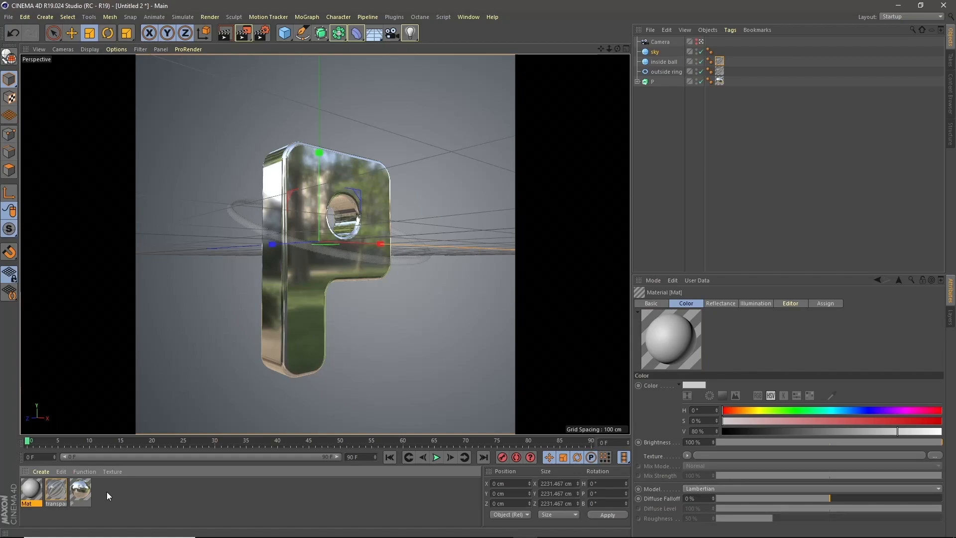
pyautogui.doubleClick(30, 503)
pyautogui.write('sky')
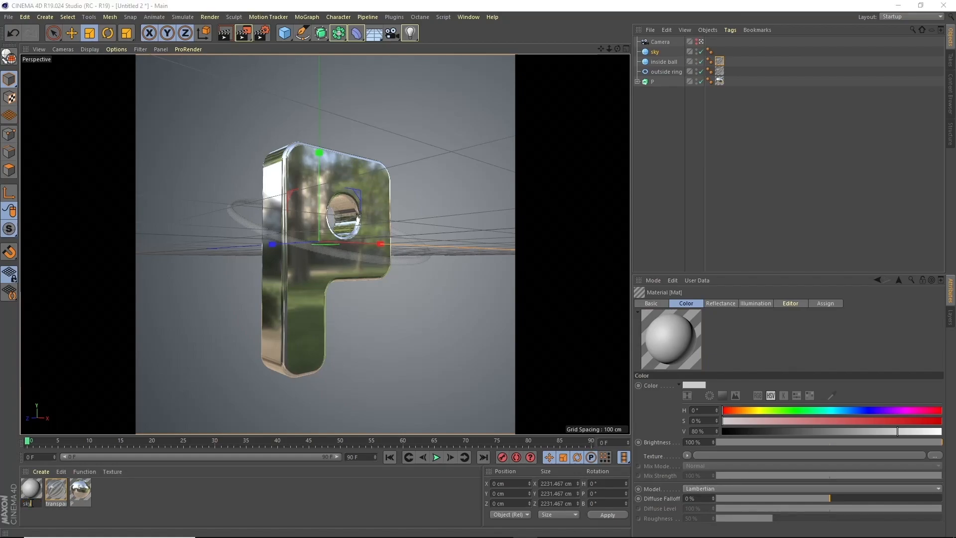
pyautogui.press('Return')
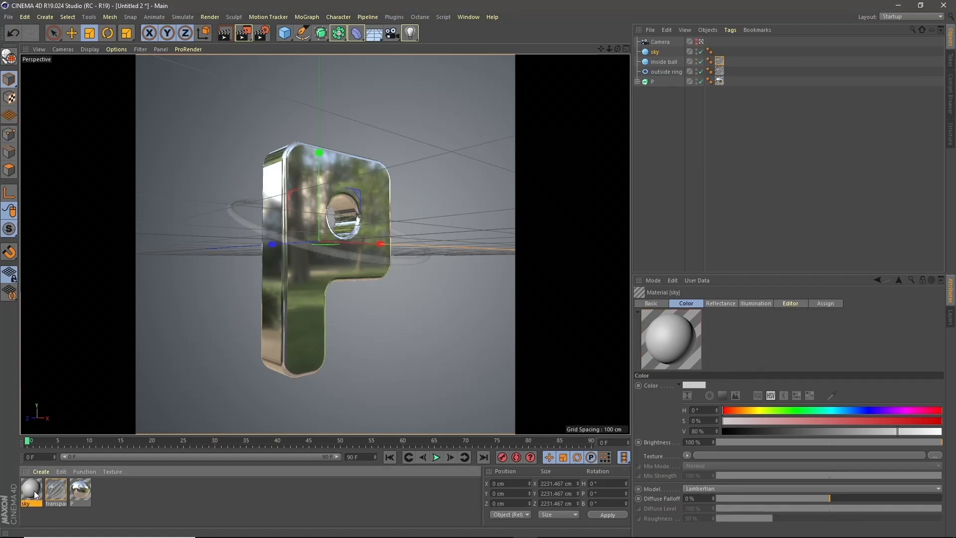
pyautogui.moveTo(34, 491); pyautogui.dragTo(600, 135)
pyautogui.moveTo(654, 51); pyautogui.dragTo(655, 53)
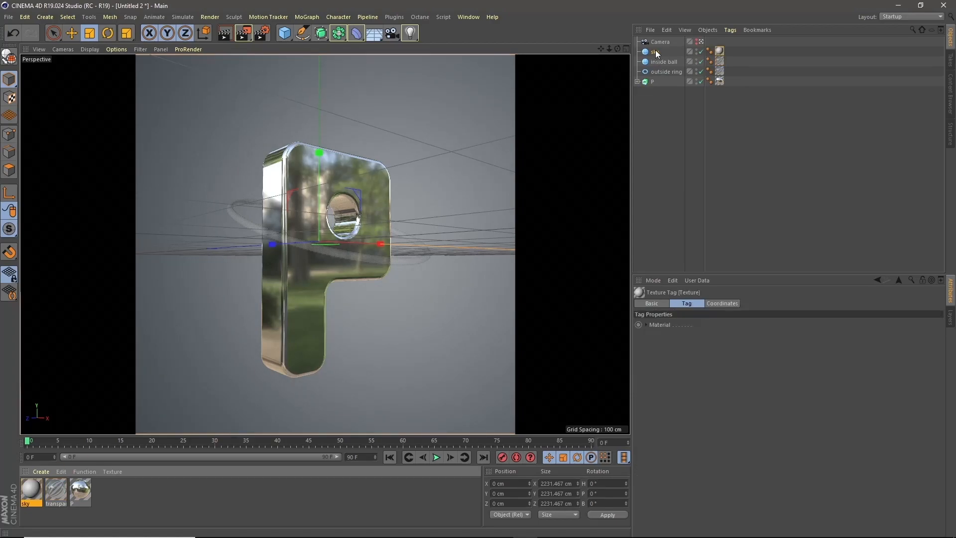
# - Set the sky material to use only Luminance, disabling its Color and Reflectance channels
pyautogui.doubleClick(33, 488)
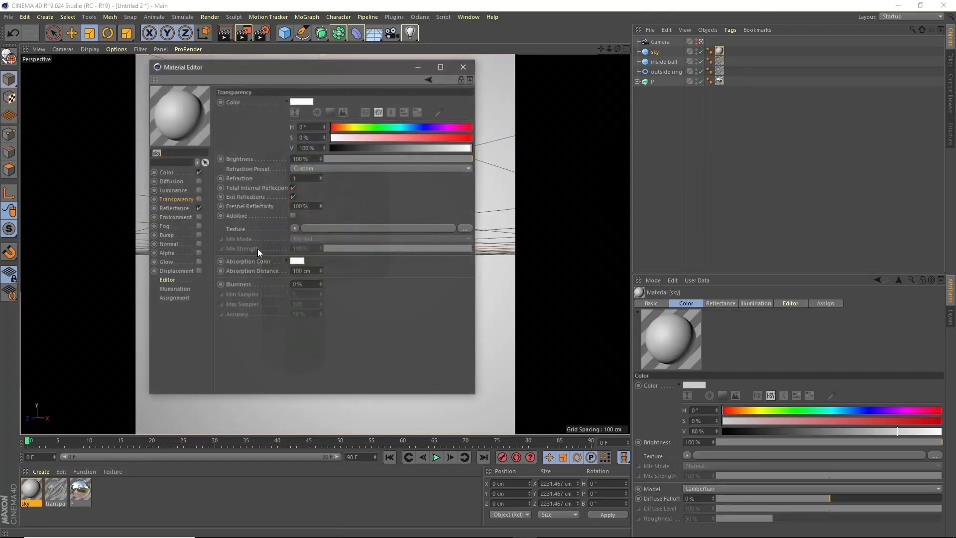
pyautogui.moveTo(306, 67); pyautogui.dragTo(646, 74)
pyautogui.click(539, 181)
pyautogui.click(539, 198)
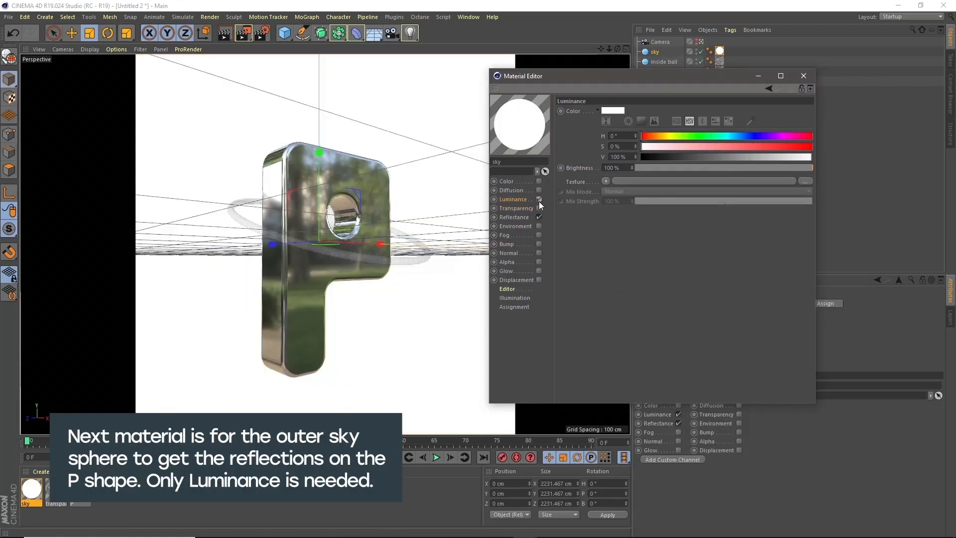
pyautogui.click(539, 217)
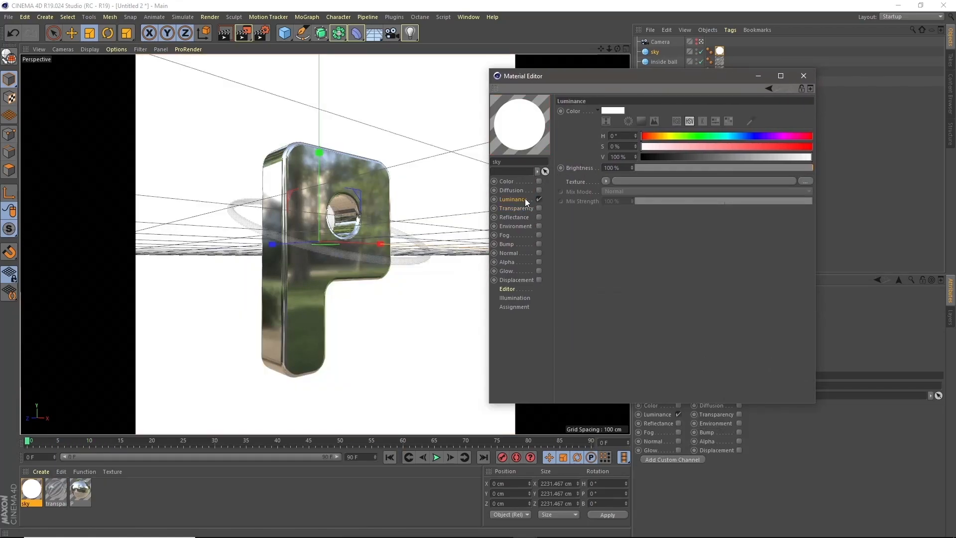
# - Load 9efa1da03b765cad4c83c6a2be3061f1.jpg as the sky material's luminance texture without copying it to the project location, and close the material's editor
pyautogui.click(604, 181)
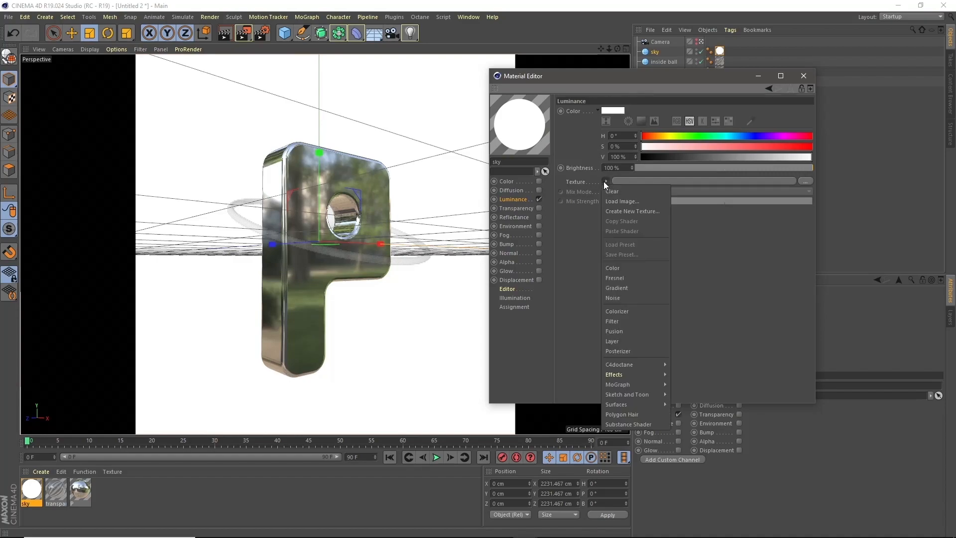
pyautogui.click(613, 202)
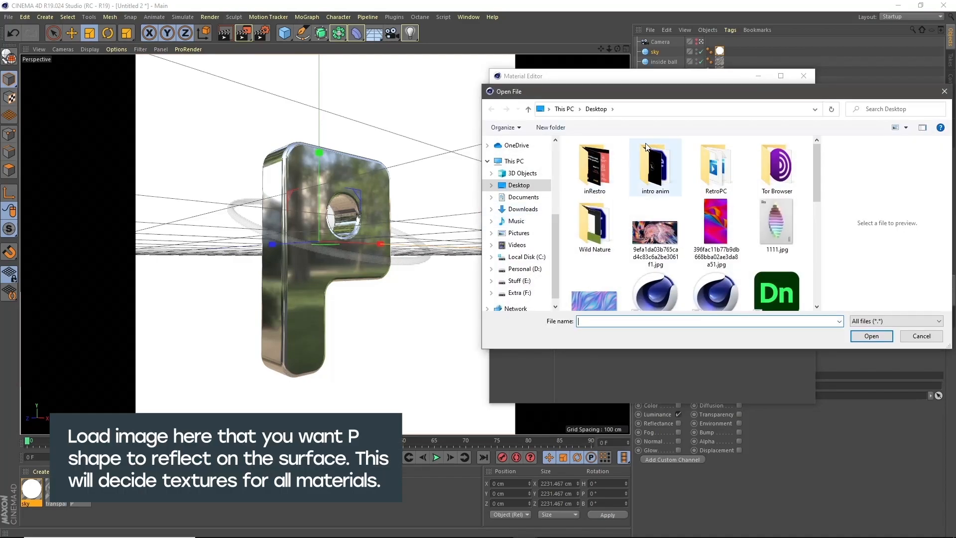
pyautogui.moveTo(616, 96); pyautogui.dragTo(582, 93)
pyautogui.click(611, 230)
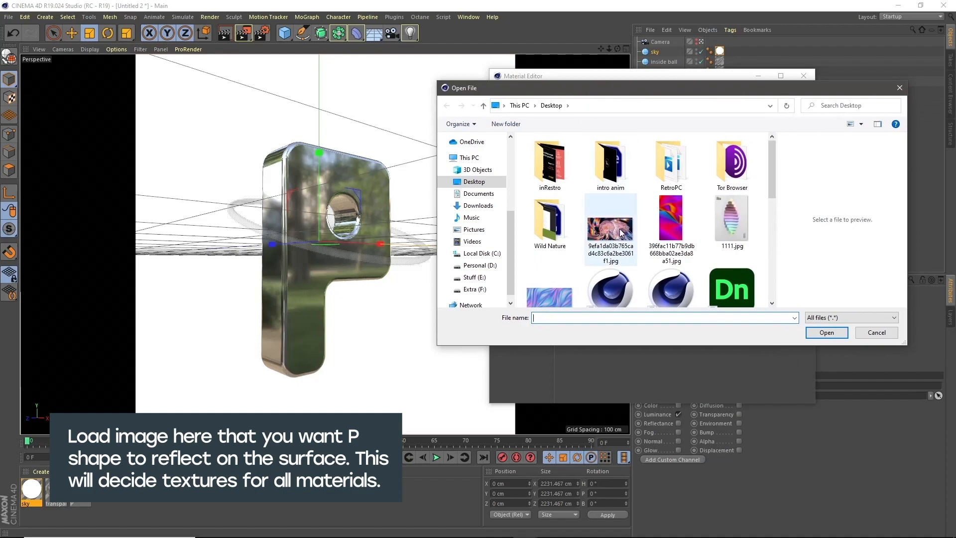
pyautogui.click(826, 332)
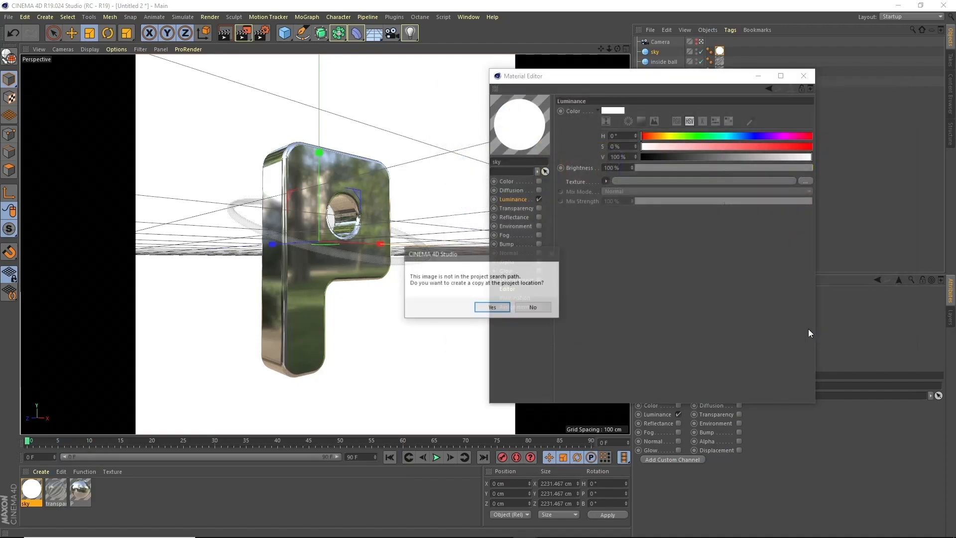
pyautogui.click(551, 309)
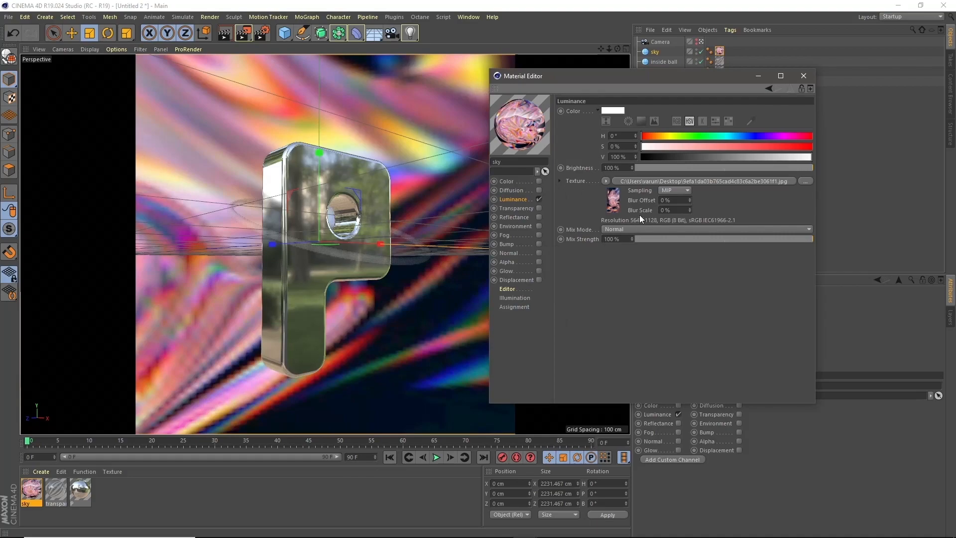
pyautogui.moveTo(700, 79); pyautogui.dragTo(685, 79)
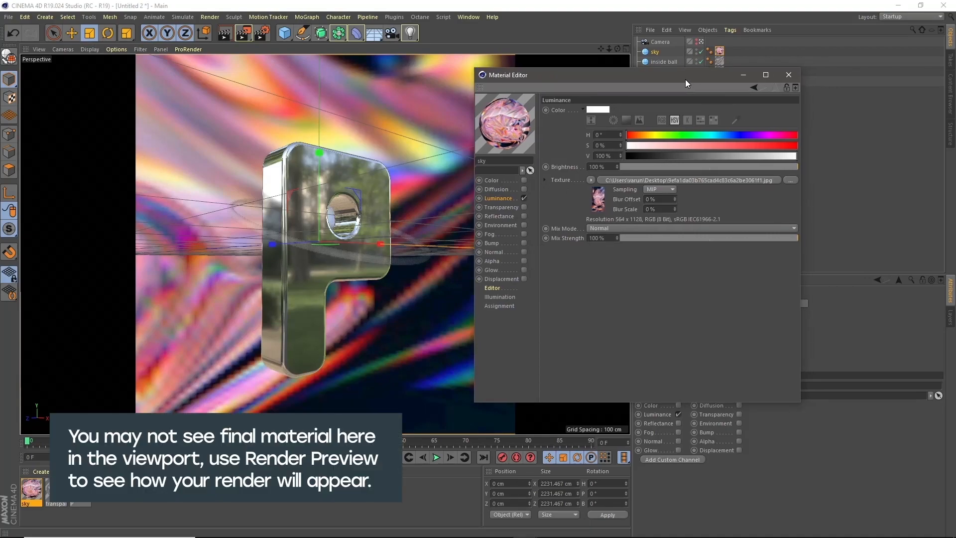
pyautogui.click(789, 75)
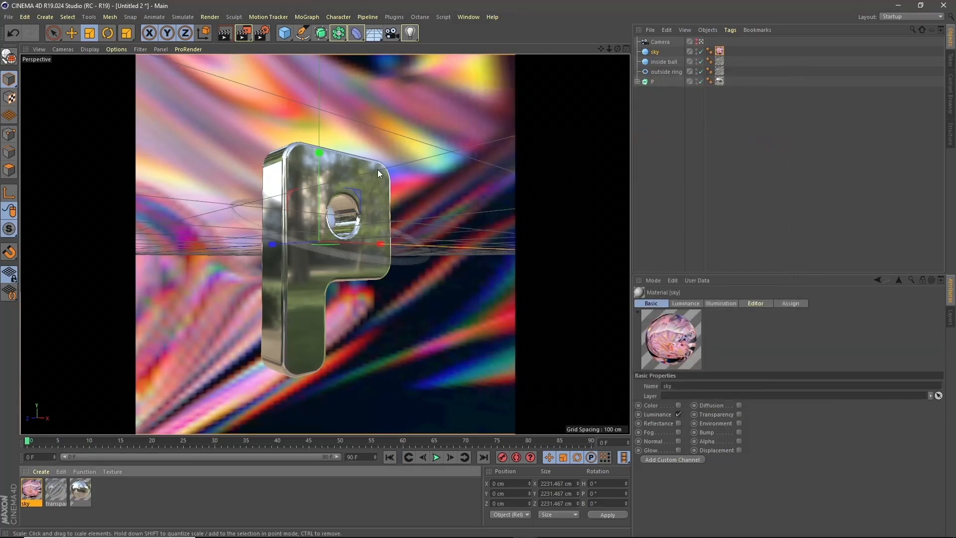
# - Reframe the P closer and more frontally in the perspective view, checking its reflections with viewport renders
pyautogui.click(221, 38)
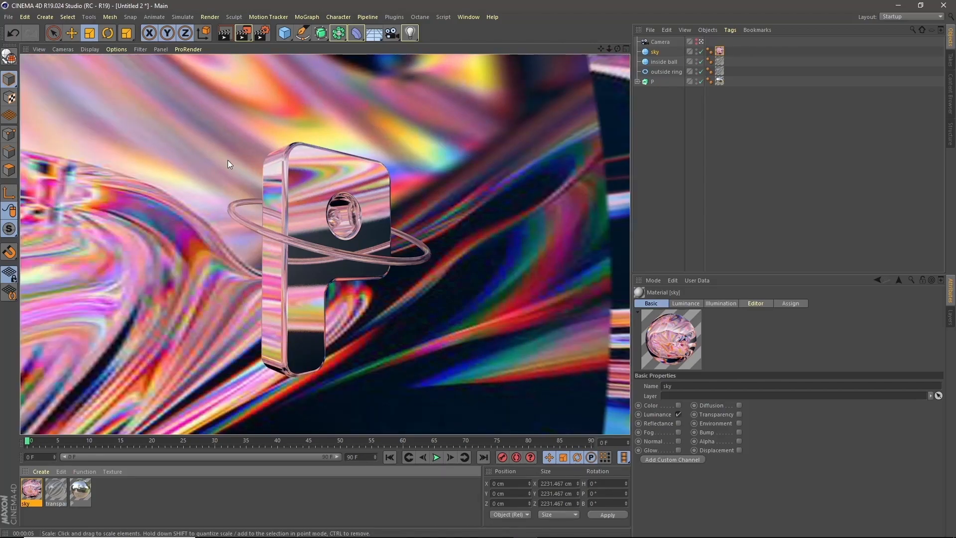
pyautogui.click(228, 160)
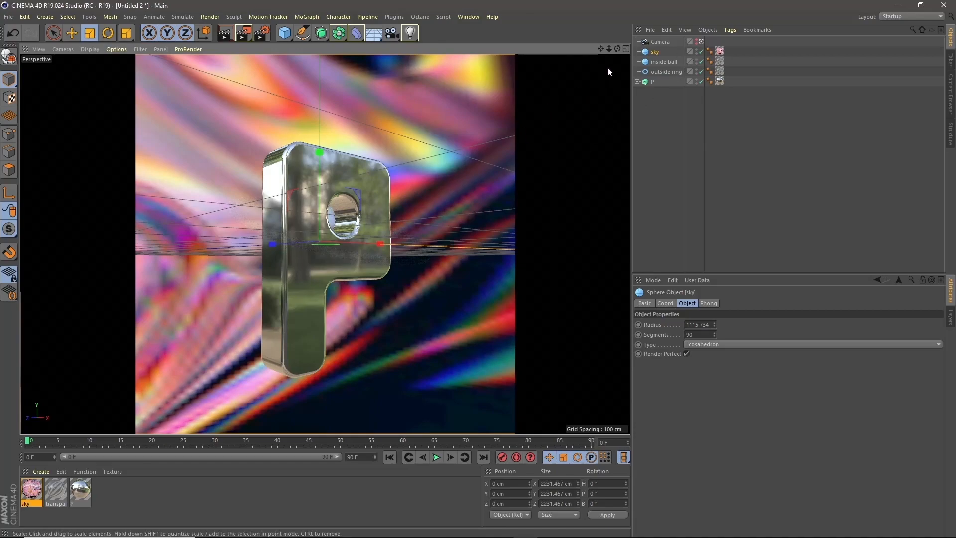
pyautogui.moveTo(617, 49)
pyautogui.mouseDown()
pyautogui.moveTo(588, 51)
pyautogui.moveTo(616, 45)
pyautogui.mouseUp()
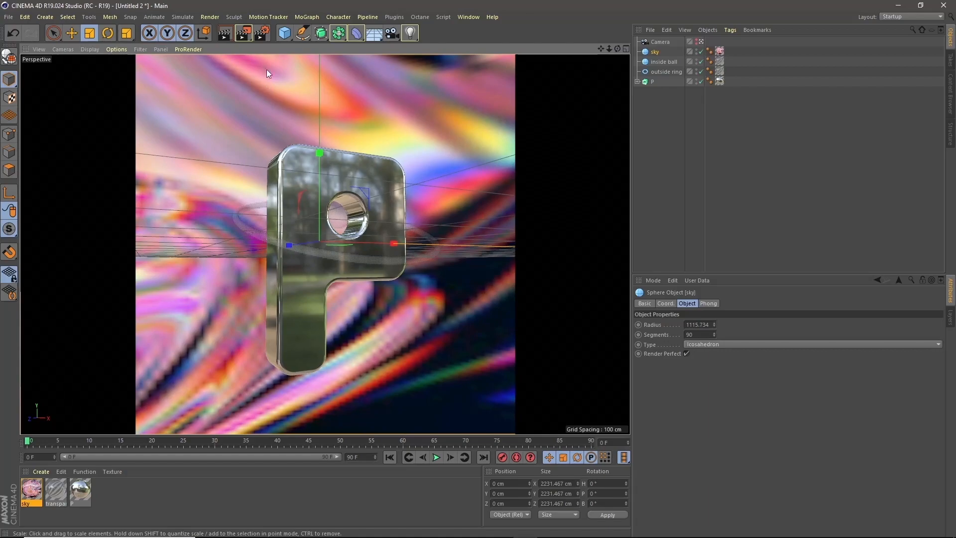
pyautogui.click(230, 32)
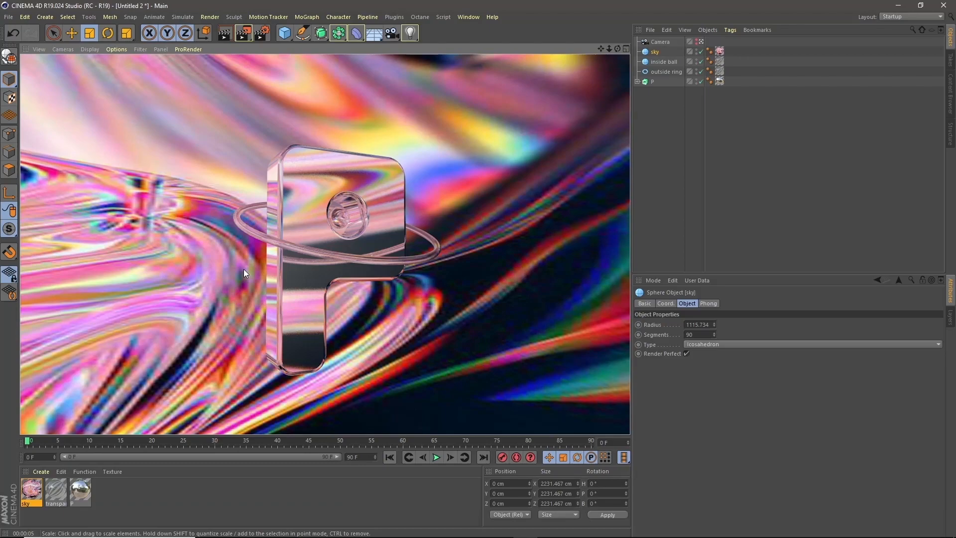
pyautogui.click(259, 260)
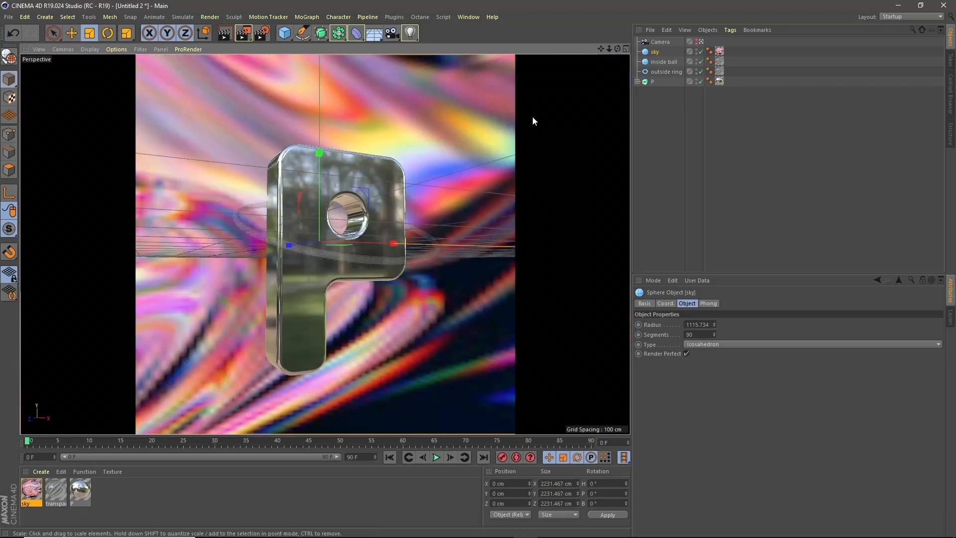
pyautogui.moveTo(617, 49)
pyautogui.mouseDown()
pyautogui.moveTo(639, 50)
pyautogui.moveTo(600, 39)
pyautogui.moveTo(613, 48)
pyautogui.moveTo(606, 55)
pyautogui.moveTo(617, 52)
pyautogui.mouseUp()
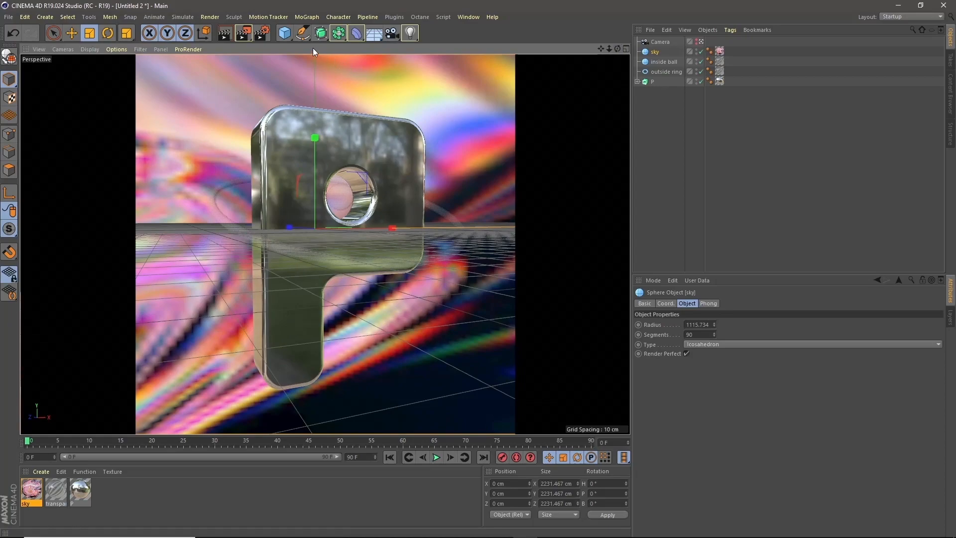
pyautogui.click(224, 34)
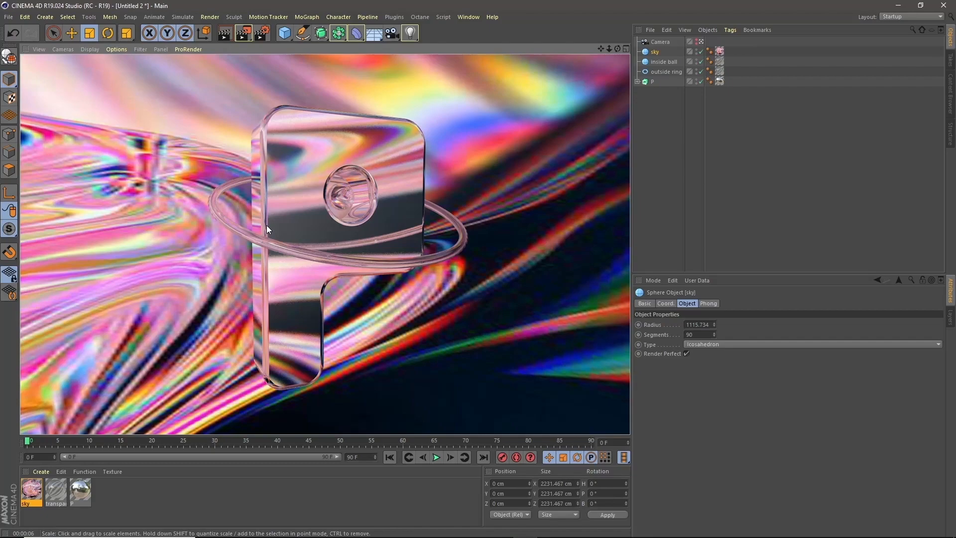
pyautogui.click(267, 225)
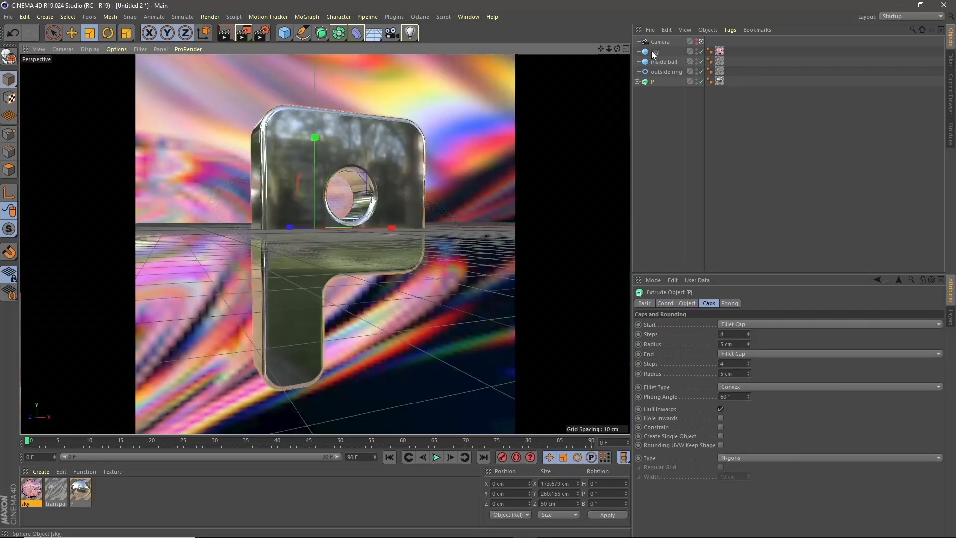
# - Rotate the sky sphere to about H -129°, P 26° and B -25°, checking the P's reflections with a viewport render
pyautogui.click(654, 52)
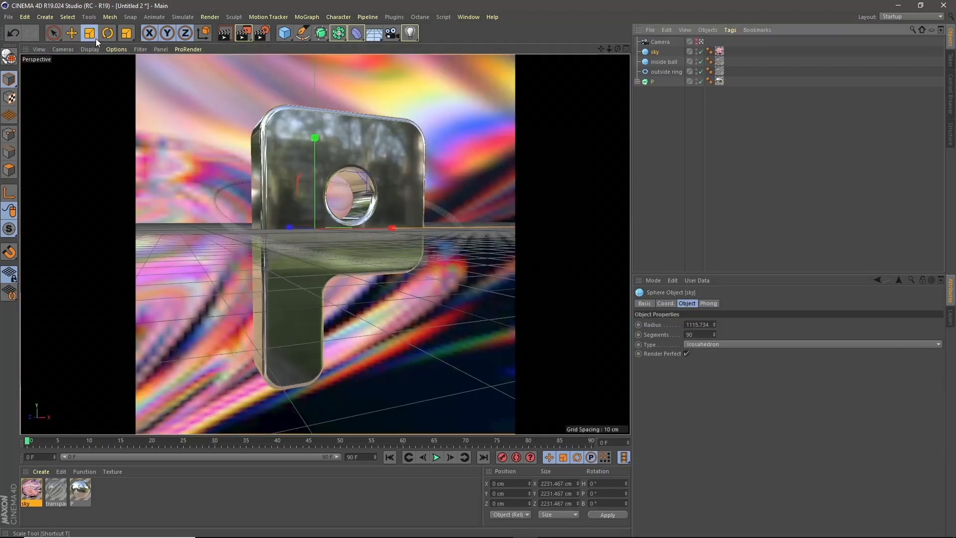
pyautogui.click(107, 33)
pyautogui.moveTo(359, 231); pyautogui.dragTo(279, 230)
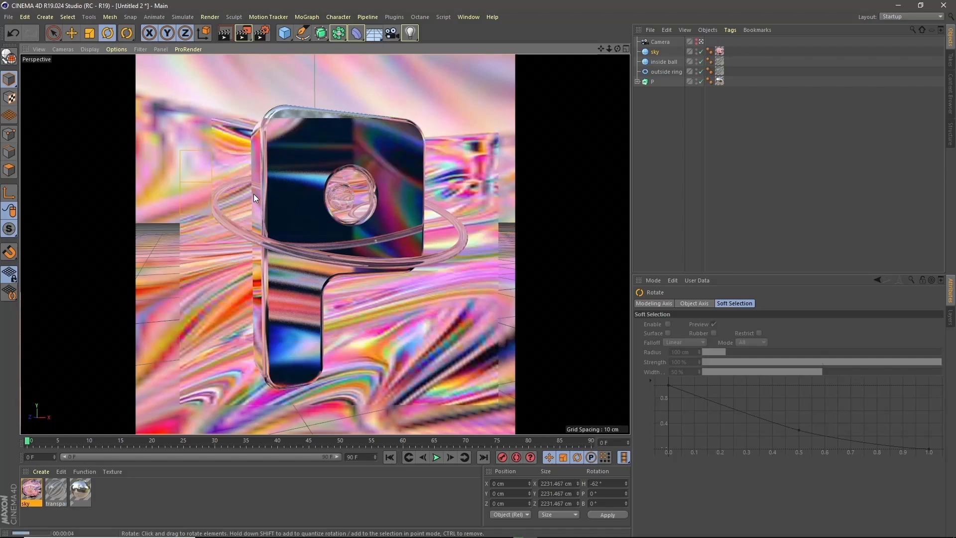
pyautogui.click(230, 269)
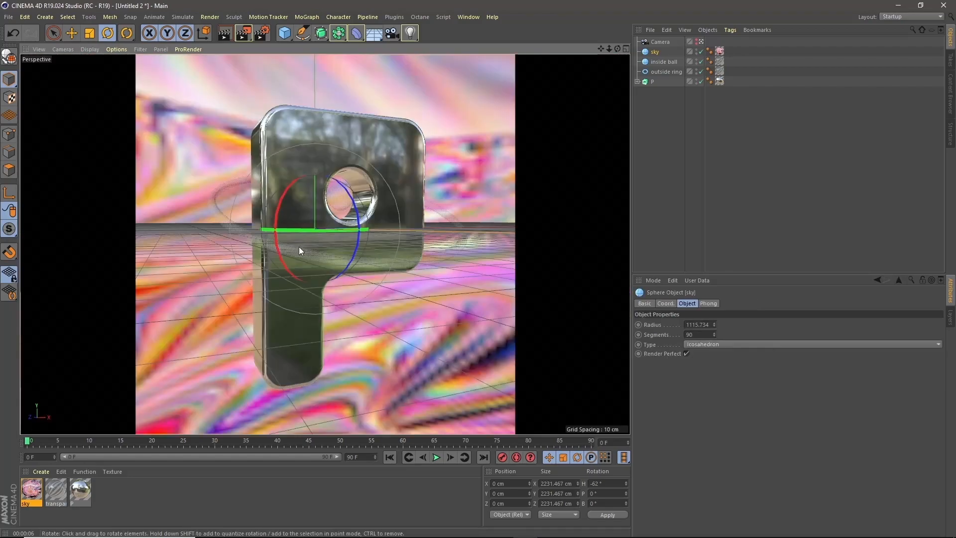
pyautogui.moveTo(274, 228); pyautogui.dragTo(270, 73)
pyautogui.click(229, 33)
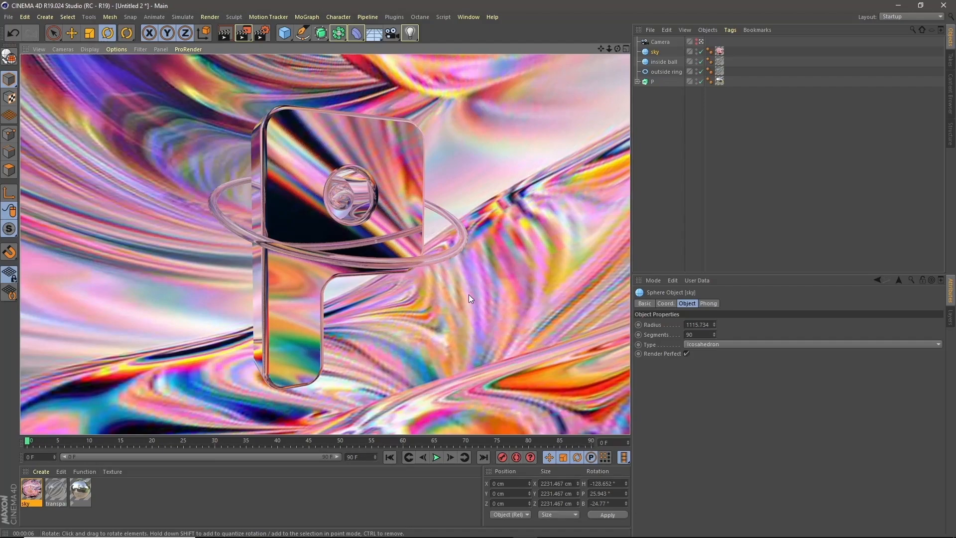
pyautogui.click(468, 294)
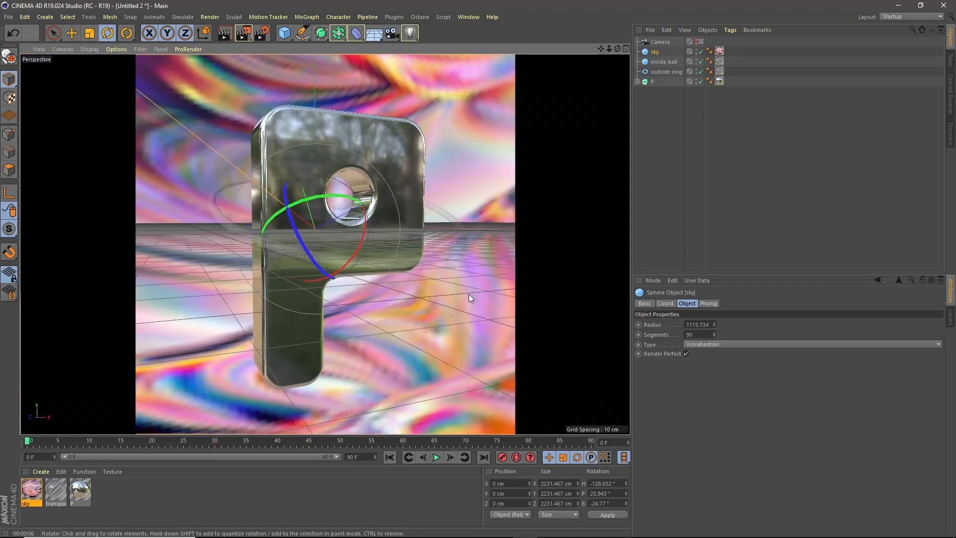
# - Duplicate the sky sphere and rename the copy "sky 2"
pyautogui.rightClick(653, 51)
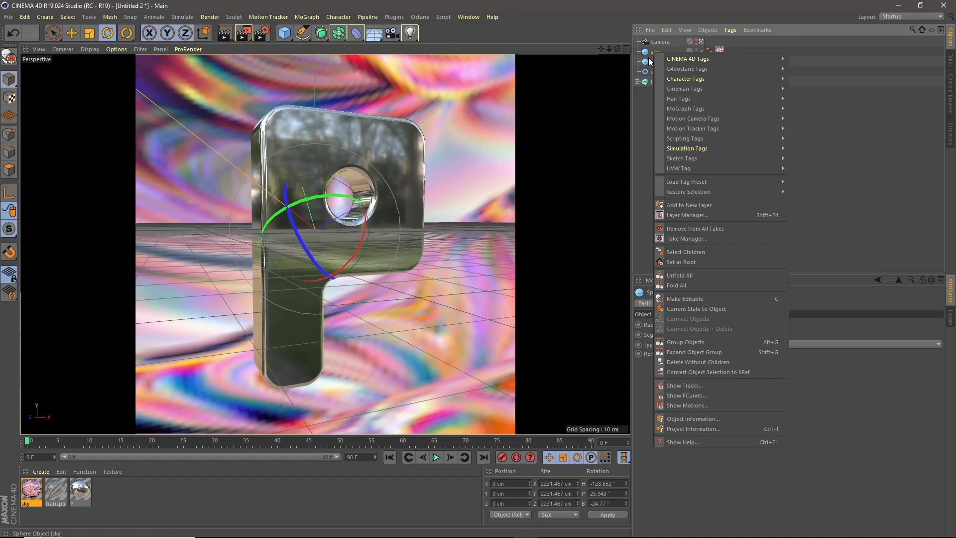
pyautogui.click(647, 106)
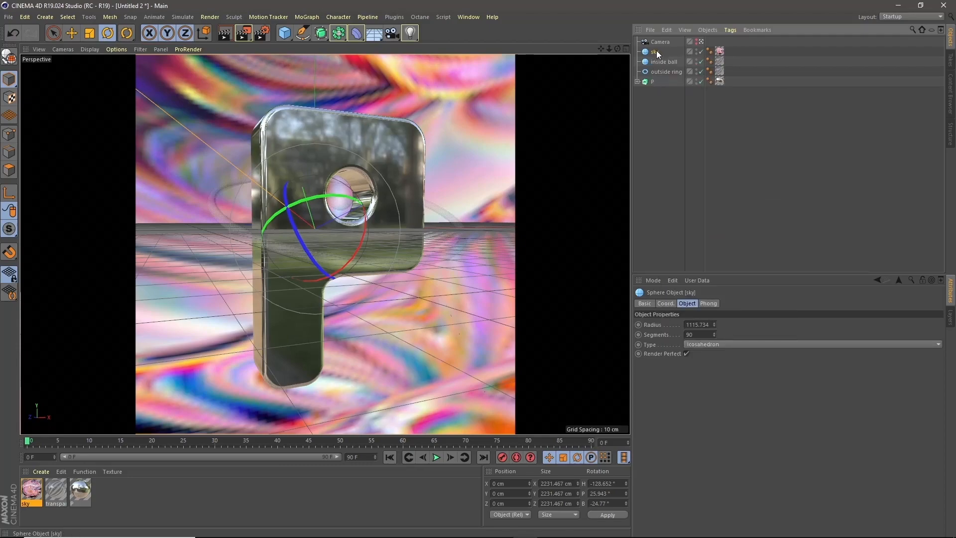
pyautogui.hotkey('ctrl', 'v')
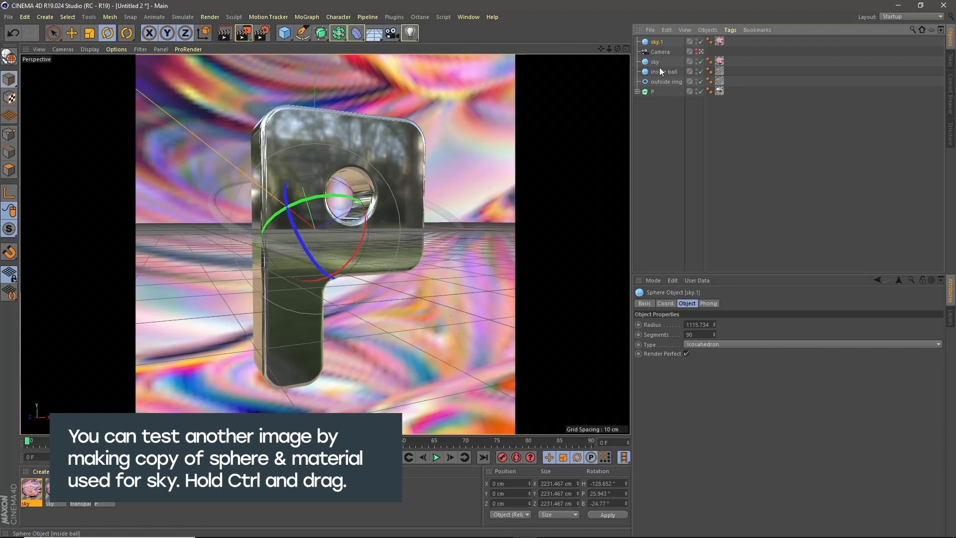
pyautogui.doubleClick(655, 42)
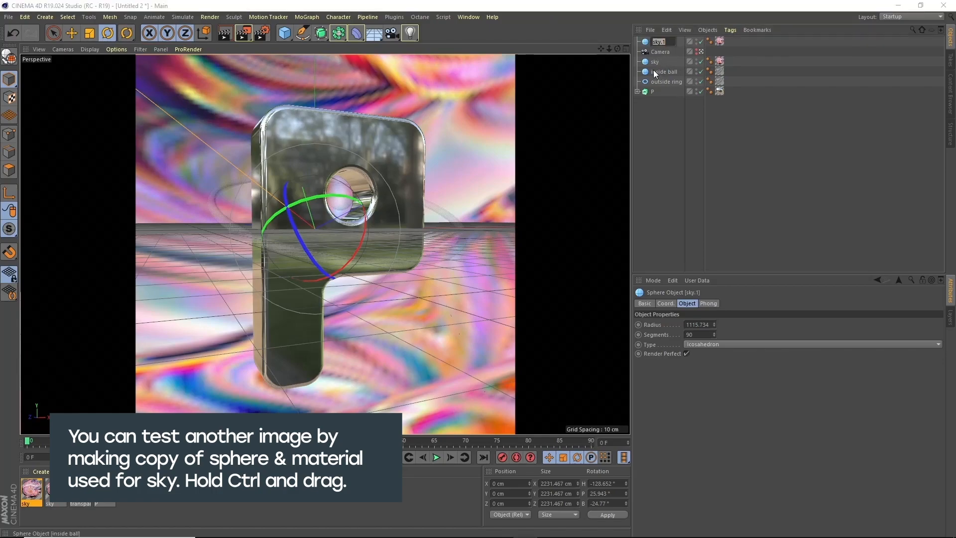
pyautogui.write('sky')
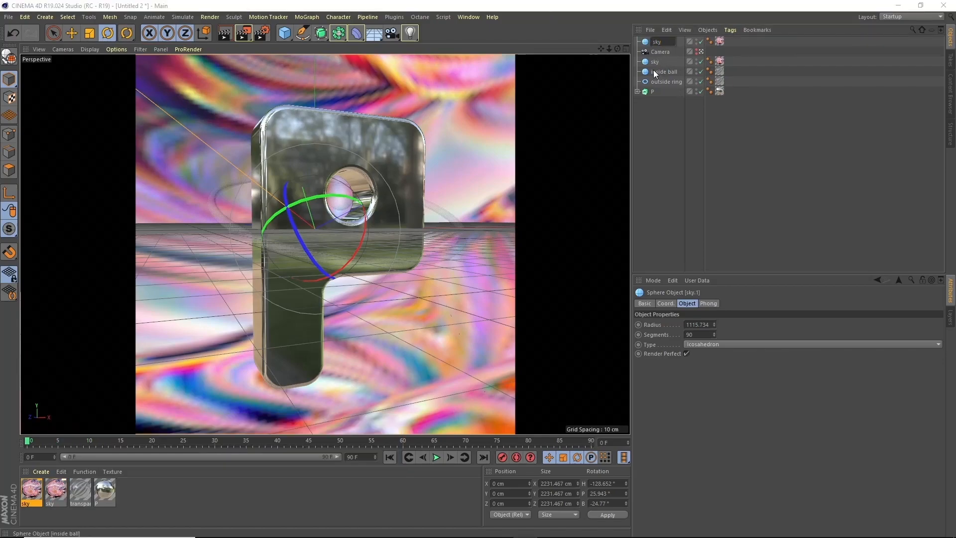
pyautogui.write(' 2')
pyautogui.press('Return')
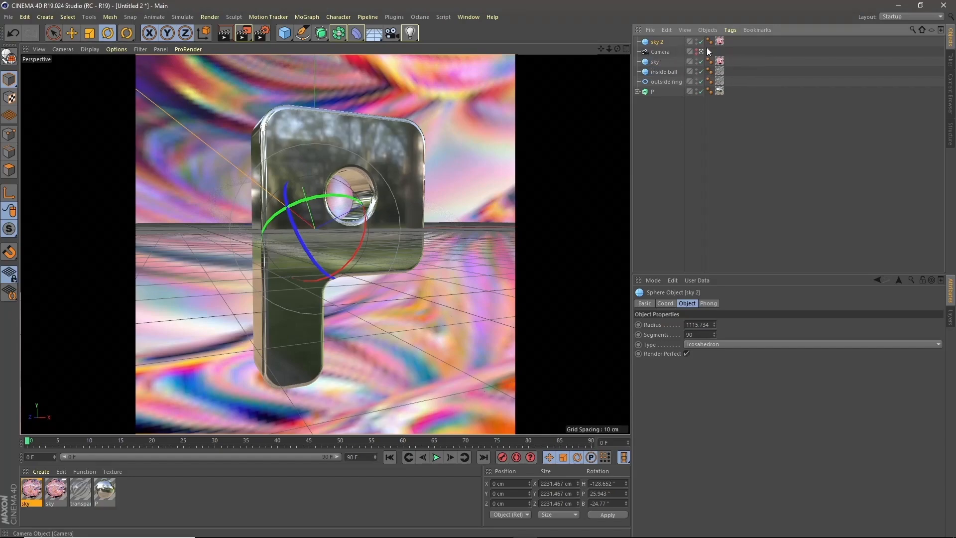
# - Remove the texture tag from the sky 2 sphere and disable the original sky sphere
pyautogui.click(719, 41)
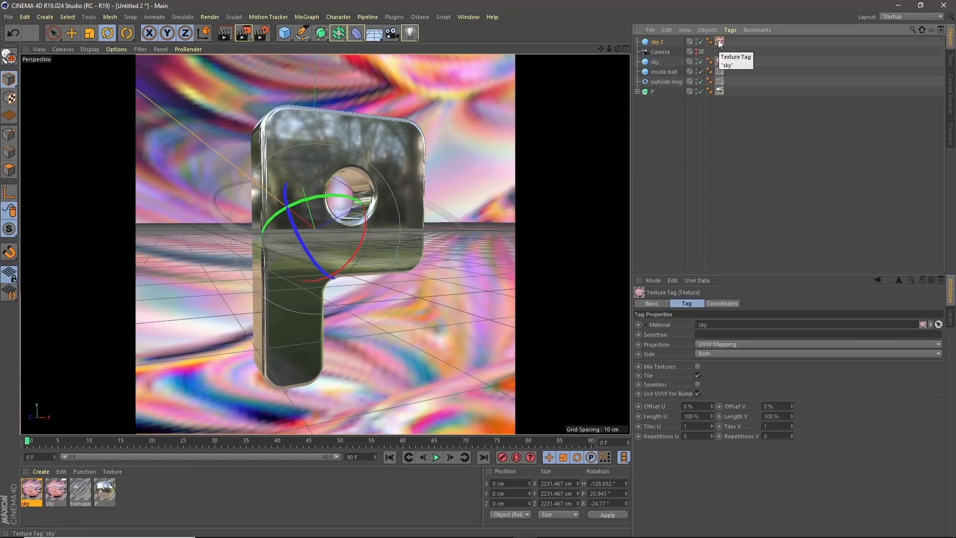
pyautogui.press('Delete')
pyautogui.click(700, 62)
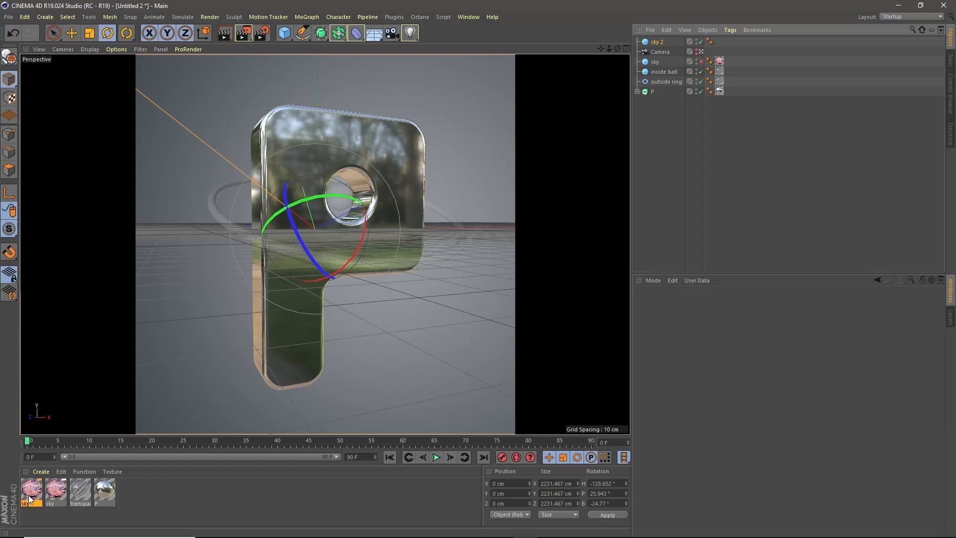
# - Delete the surplus sky material, then duplicate the remaining sky material and name the copy "sky 2"
pyautogui.press('Delete')
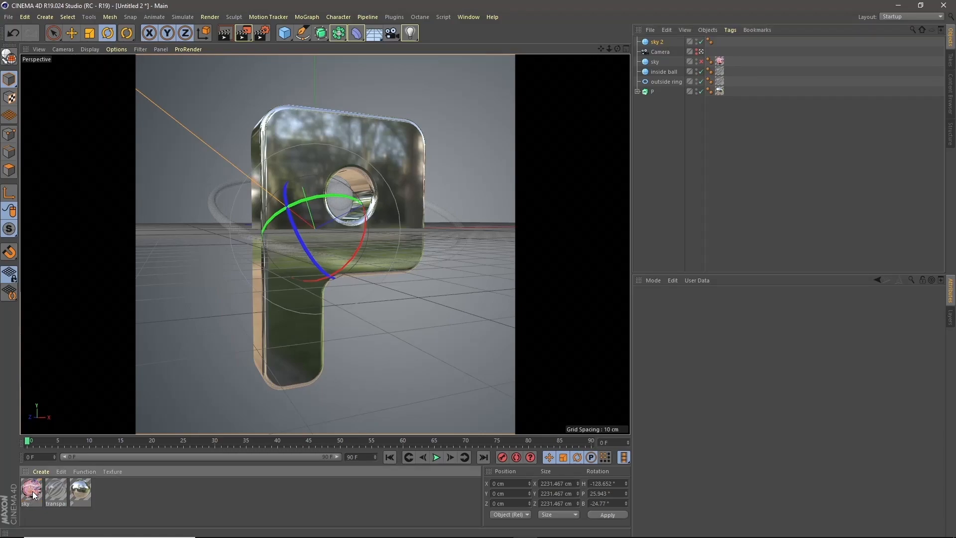
pyautogui.click(33, 494)
pyautogui.moveTo(27, 490); pyautogui.dragTo(92, 488)
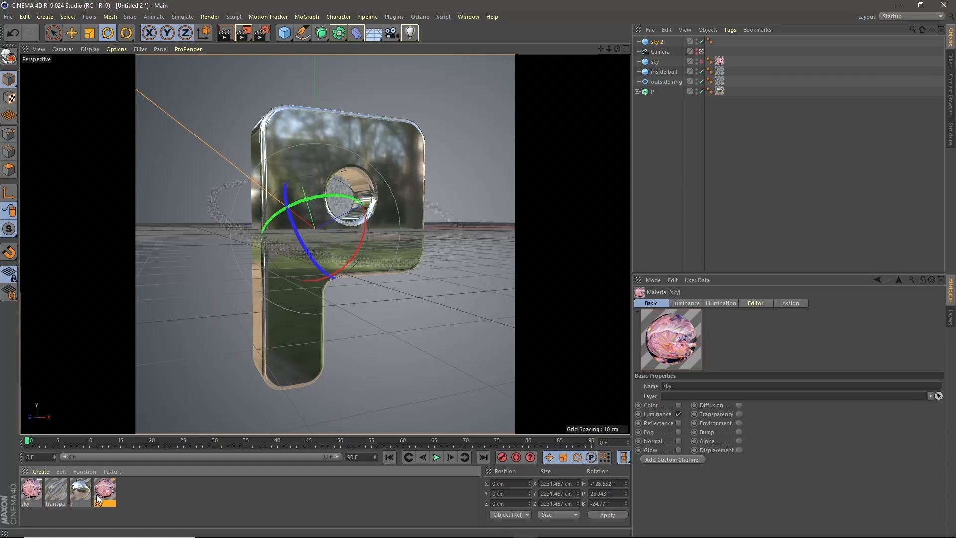
pyautogui.doubleClick(102, 503)
pyautogui.write('sky 2')
pyautogui.press('Return')
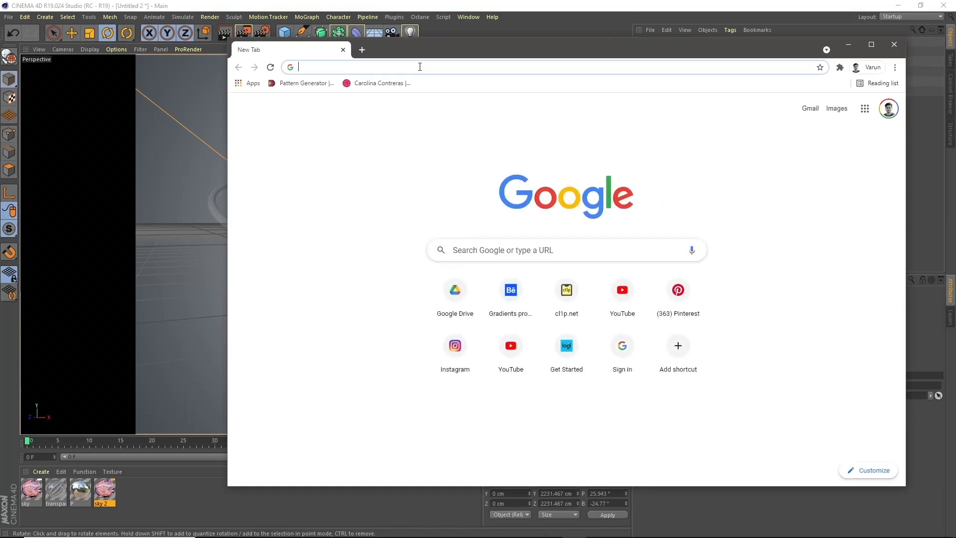
# - Switch to Chrome, go to unsplash.com and search its photos for "acrylic pour"
pyautogui.write('unsplash.com')
pyautogui.press('Return')
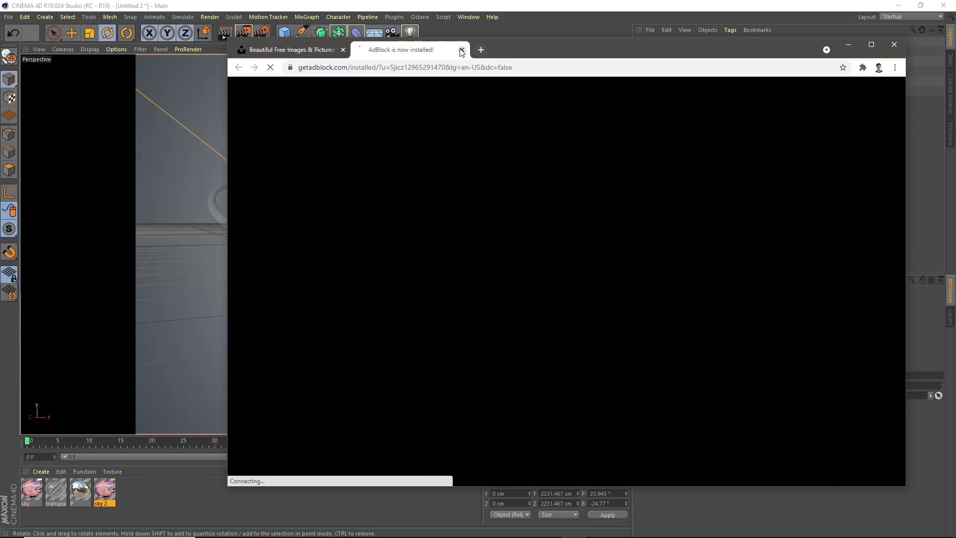
pyautogui.click(462, 49)
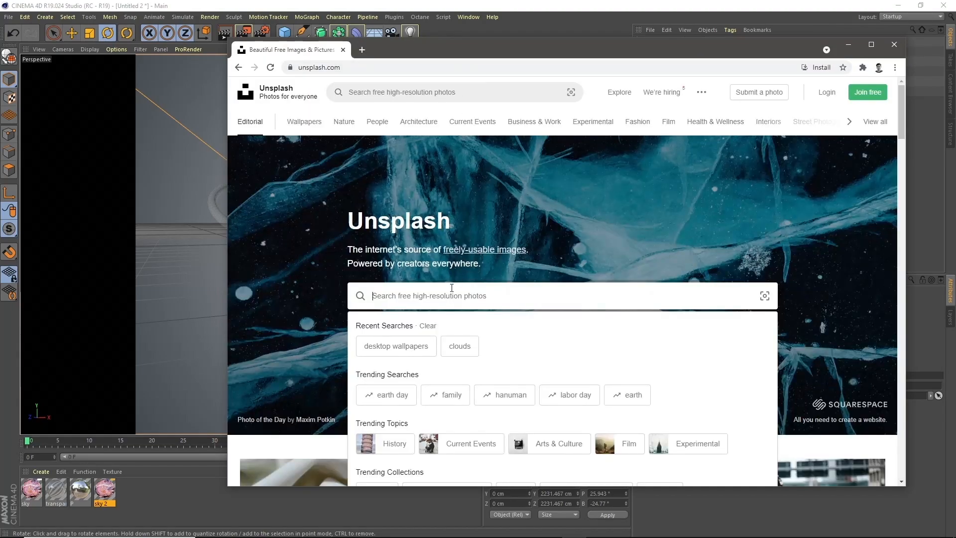
pyautogui.write('ac')
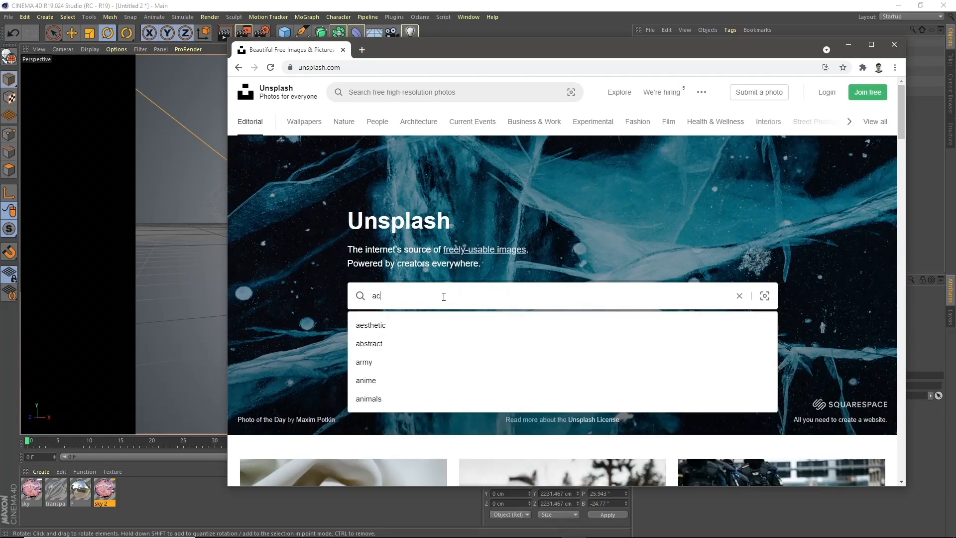
pyautogui.write('rylic ')
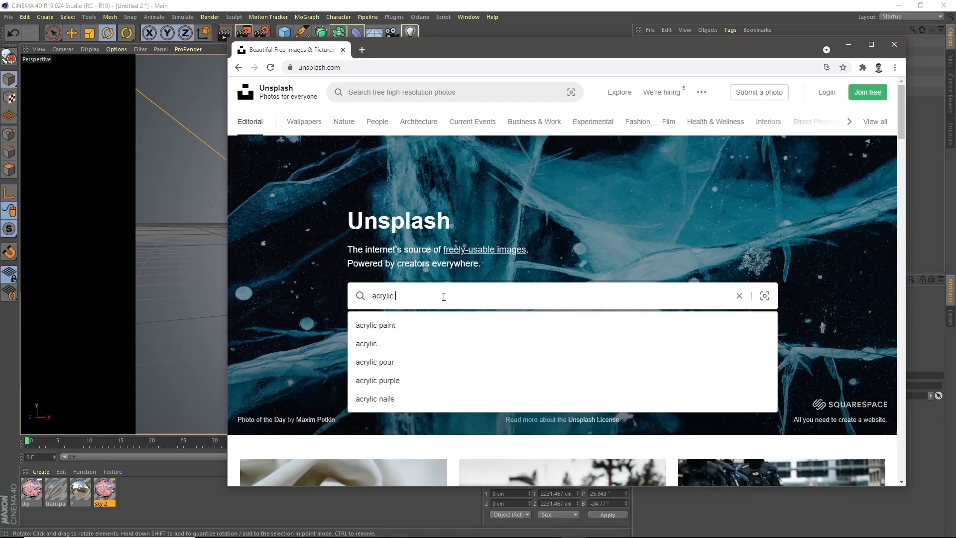
pyautogui.write('pour')
pyautogui.press('Return')
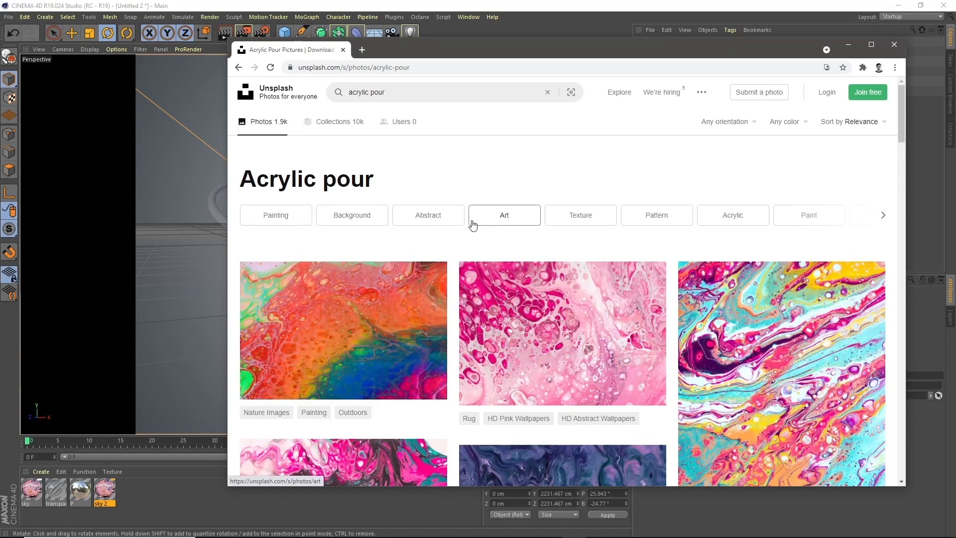
# - Download the orange, white and black abstract acrylic photo from the results and show the file in its folder
pyautogui.scroll(-1, 469, 222)
pyautogui.scroll(-3, 472, 225)
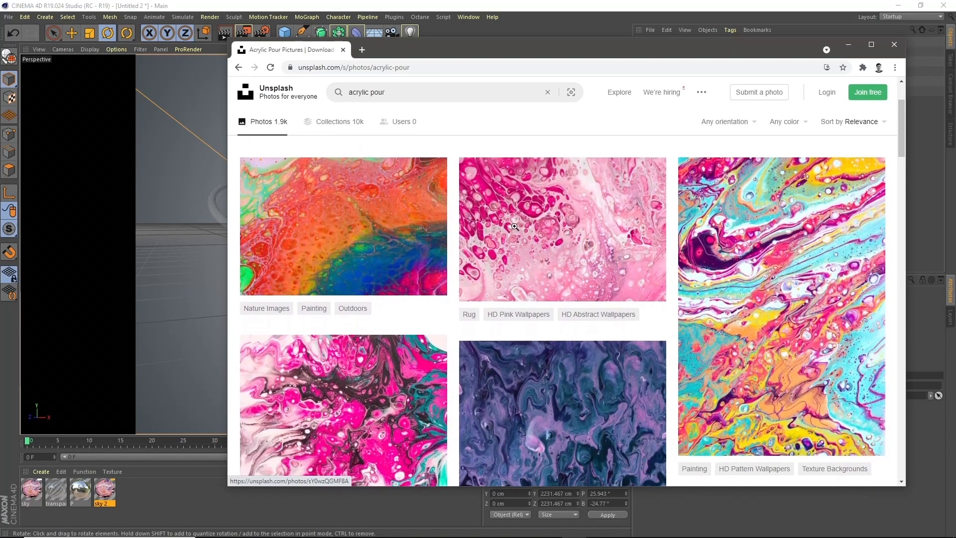
pyautogui.scroll(-6, 590, 348)
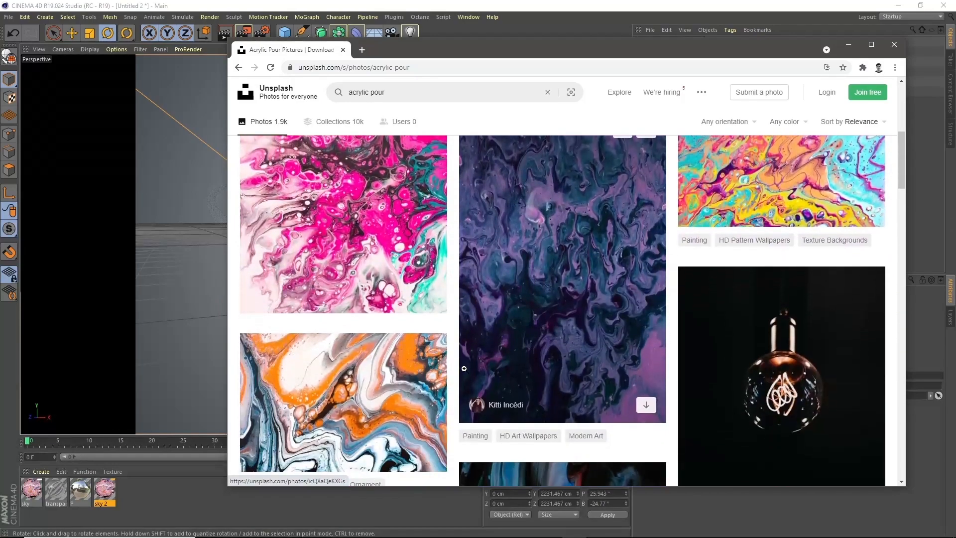
pyautogui.scroll(-3, 483, 305)
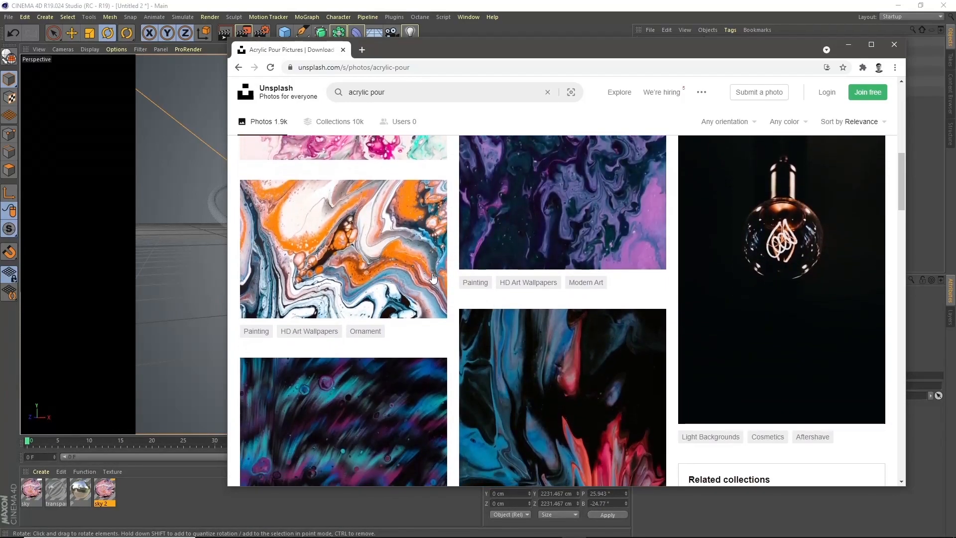
pyautogui.click(428, 242)
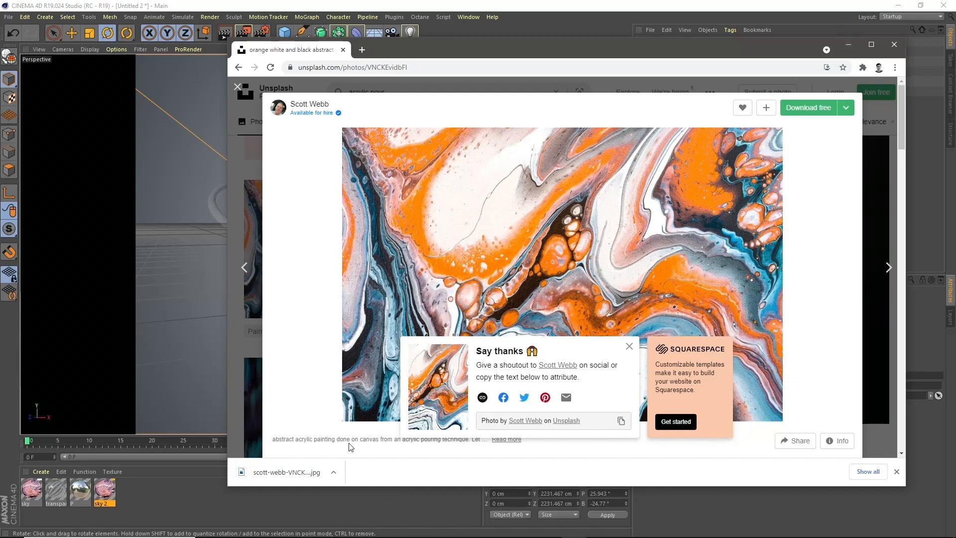
pyautogui.click(334, 472)
pyautogui.click(362, 438)
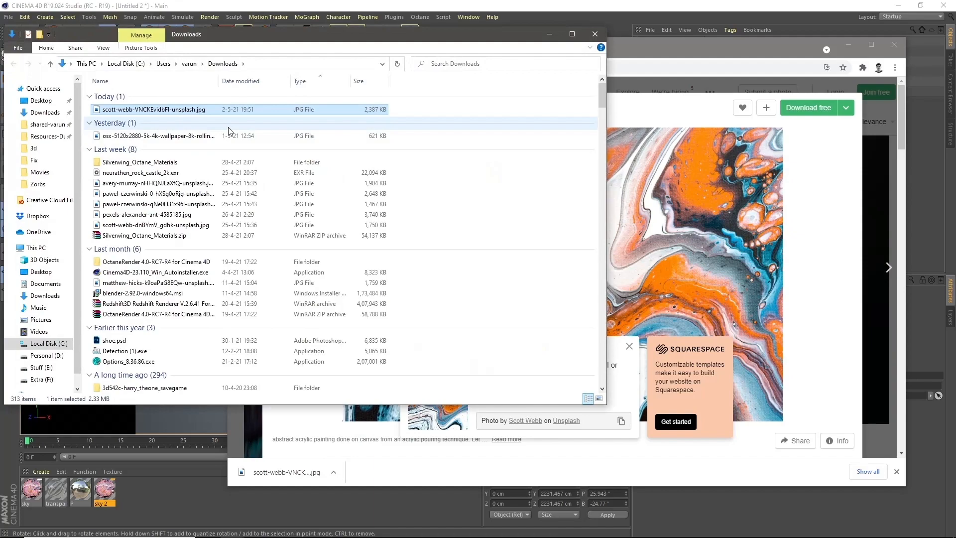
# - Move the downloaded photo to the Desktop folder and rename it "Sky 2.jpg"
pyautogui.click(41, 100)
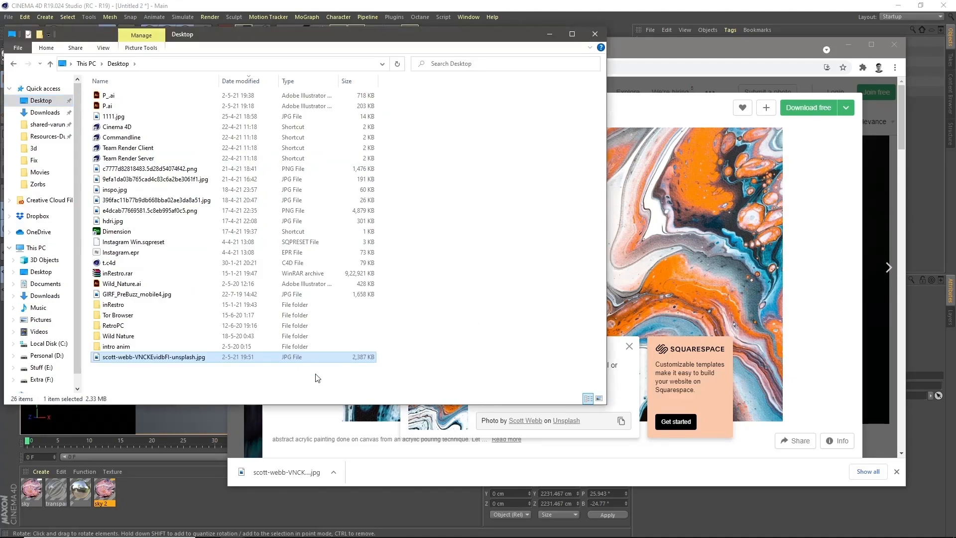
pyautogui.doubleClick(143, 357)
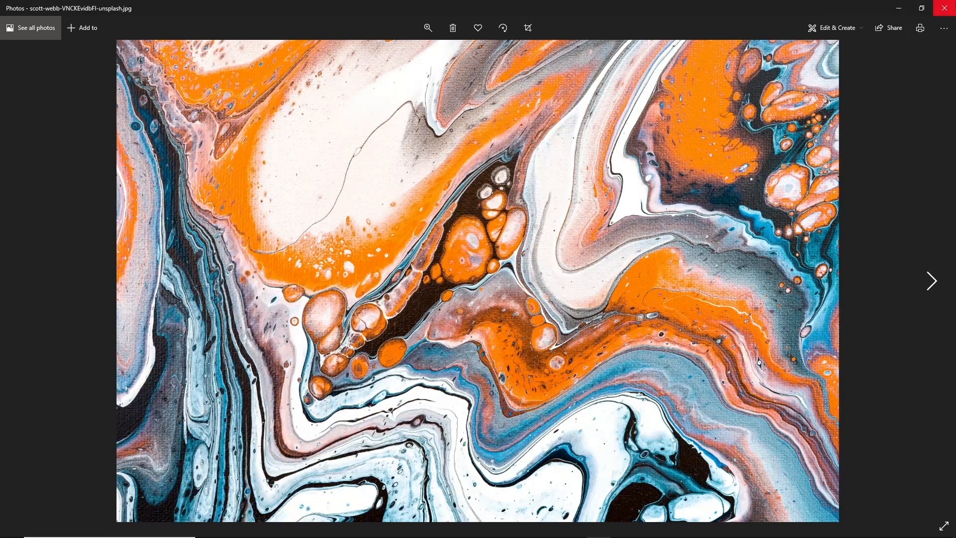
pyautogui.click(945, 8)
pyautogui.rightClick(142, 358)
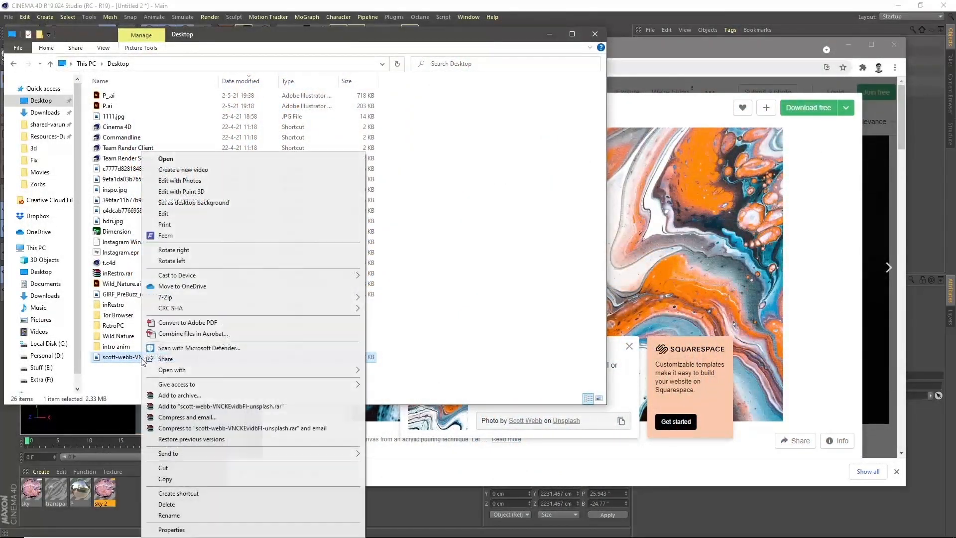
pyautogui.click(181, 515)
pyautogui.write('Sky 2.jpg')
pyautogui.press('Return')
# - Back in Cinema 4D, load Sky 2.jpg from the Desktop as the sky 2 material's luminance texture without copying it to the project location
pyautogui.click(354, 502)
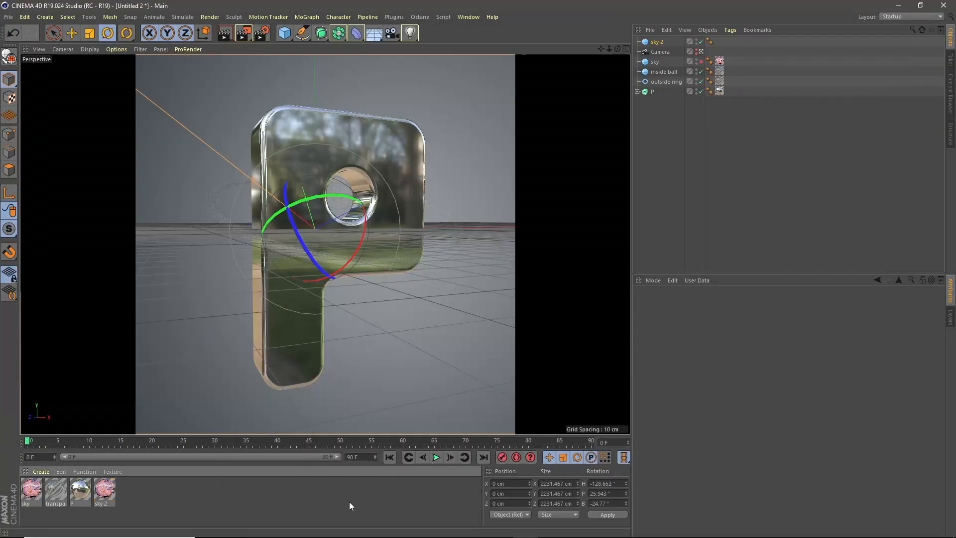
pyautogui.doubleClick(105, 491)
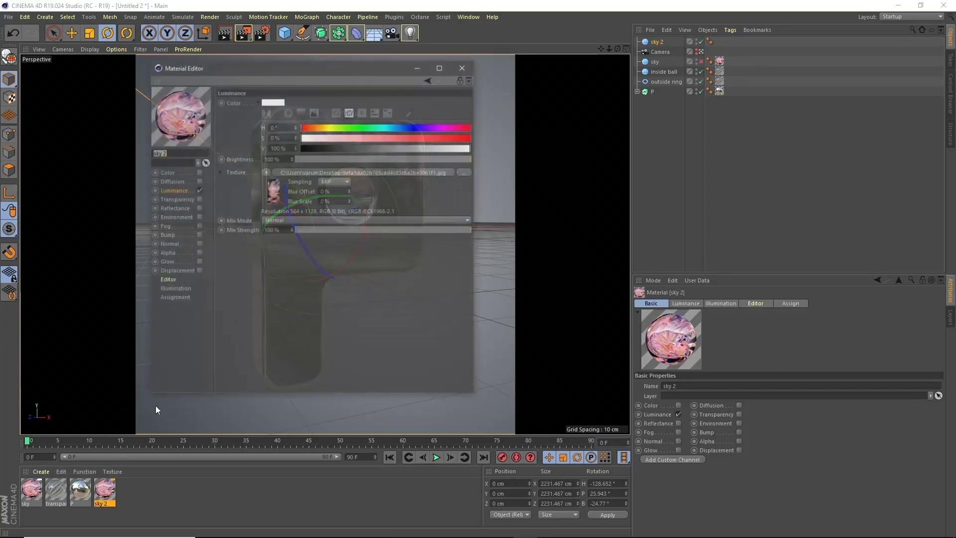
pyautogui.click(463, 67)
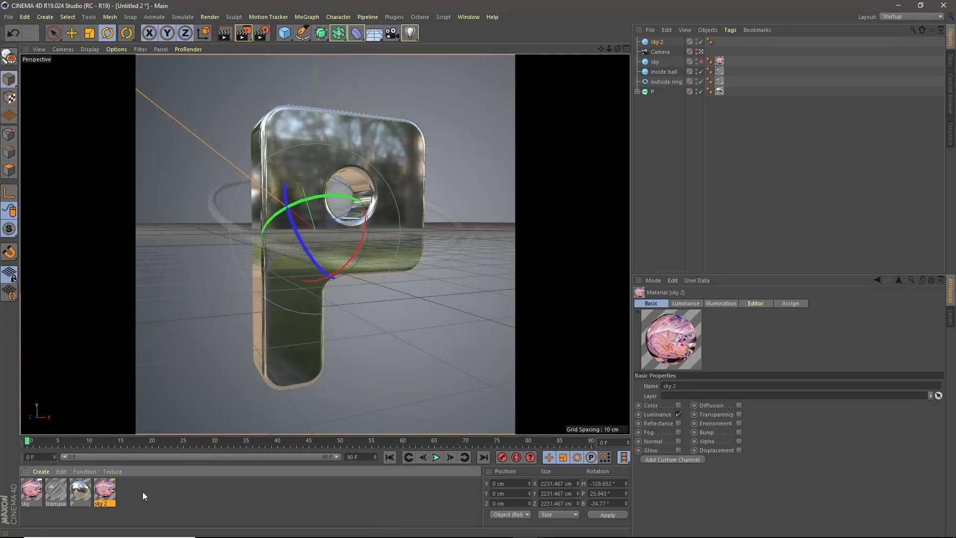
pyautogui.doubleClick(105, 493)
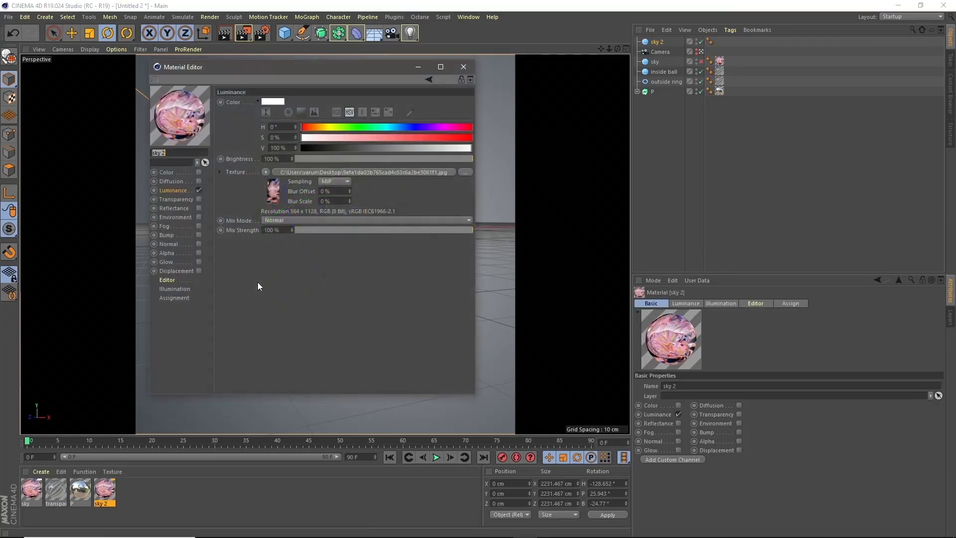
pyautogui.click(267, 171)
pyautogui.click(279, 193)
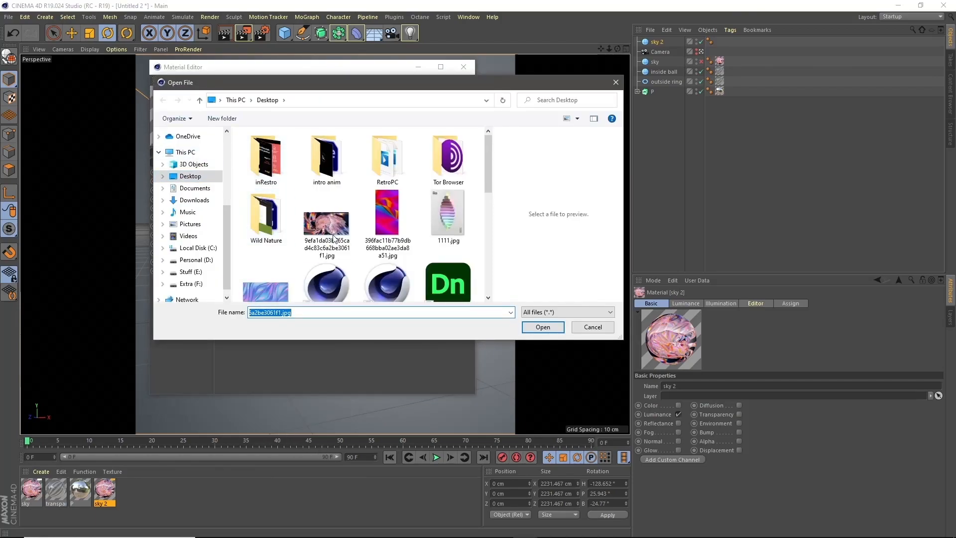
pyautogui.moveTo(490, 175); pyautogui.dragTo(506, 277)
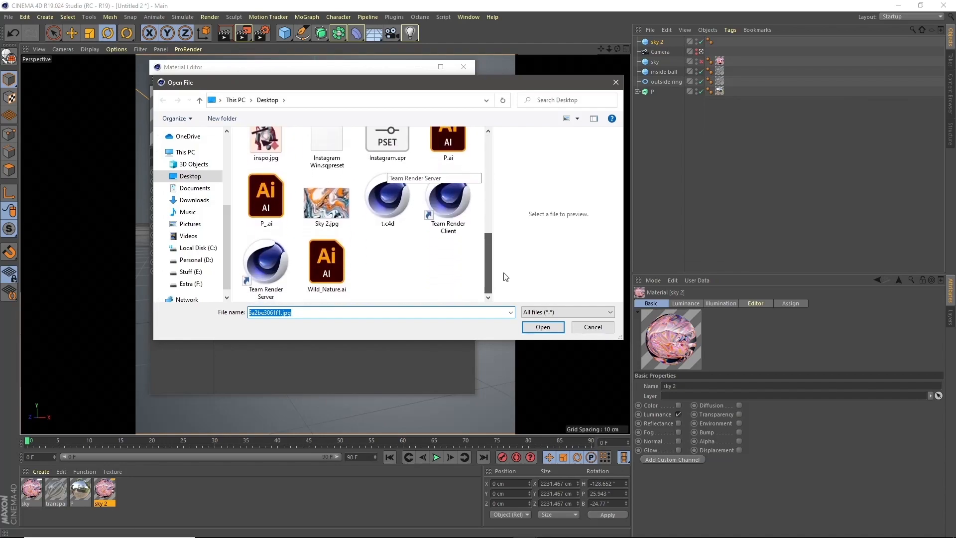
pyautogui.click(312, 187)
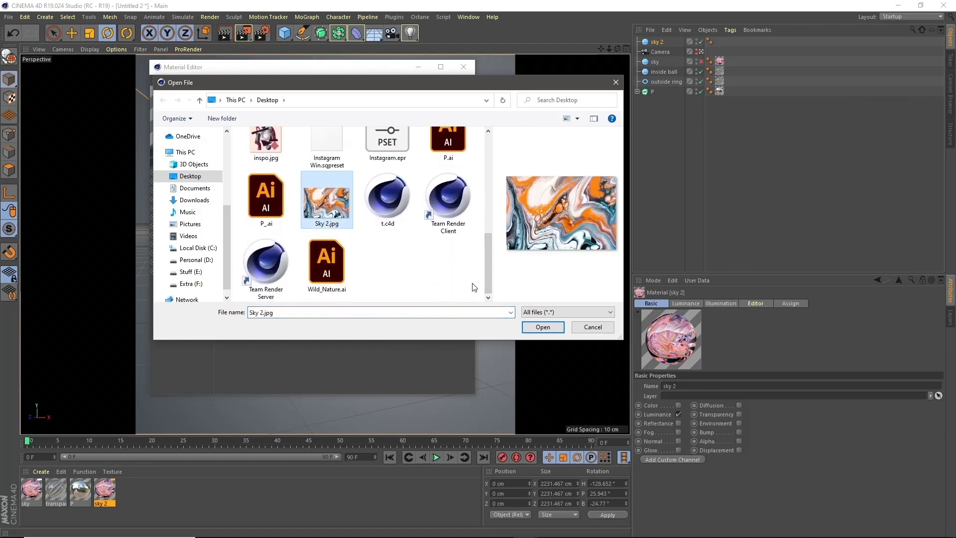
pyautogui.click(534, 327)
pyautogui.click(531, 307)
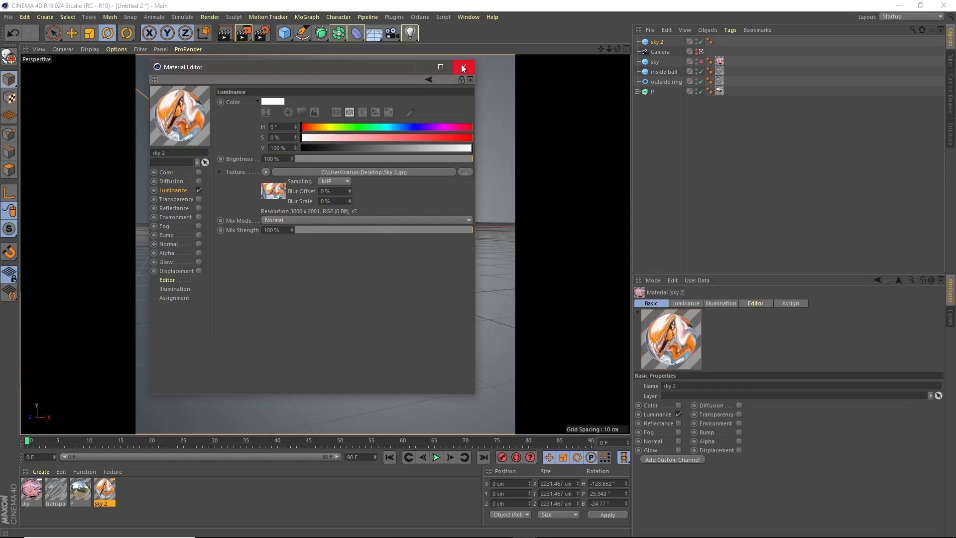
# - Apply the sky 2 material to the sky 2 sphere and check the P's reflections with a viewport render
pyautogui.moveTo(359, 66); pyautogui.dragTo(670, 139)
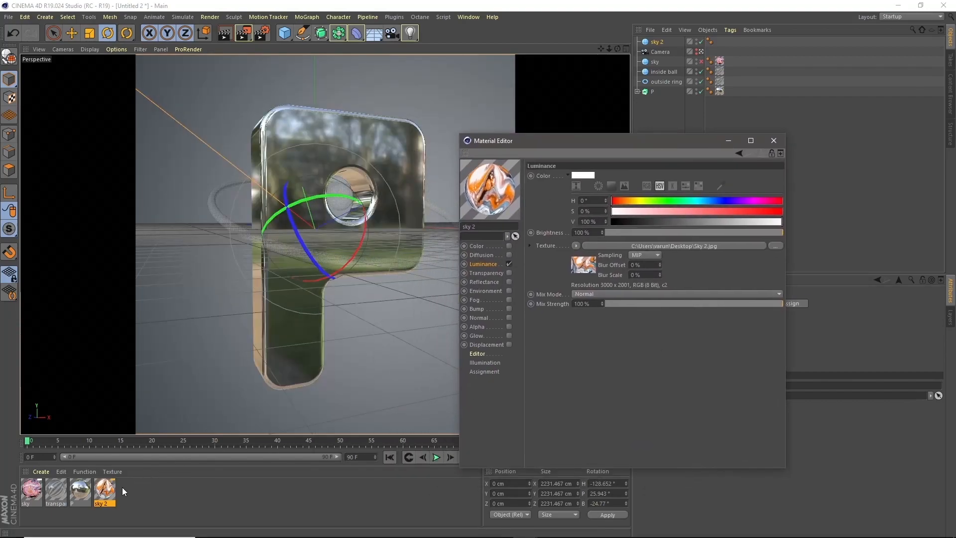
pyautogui.moveTo(105, 494); pyautogui.dragTo(657, 43)
pyautogui.hotkey('ctrl', 'r')
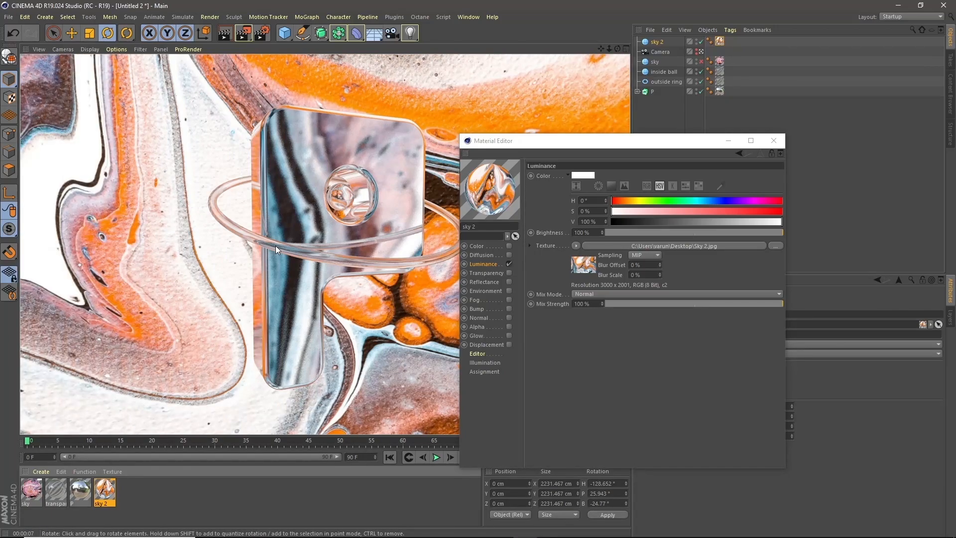
pyautogui.click(454, 101)
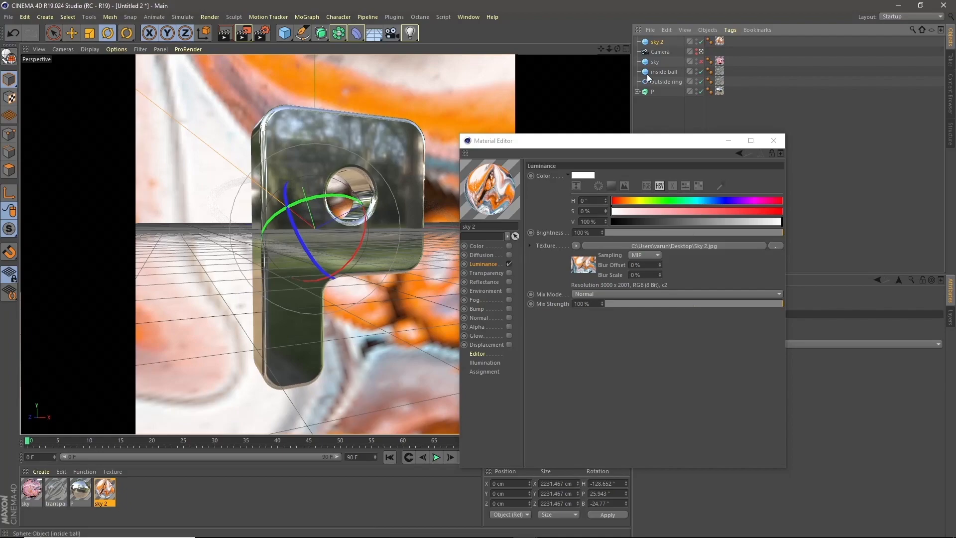
# - Rotate the sky 2 sphere to about H -242°, P 15°, B 32° and check the P's reflections with a viewport render
pyautogui.moveTo(317, 210); pyautogui.dragTo(151, 274)
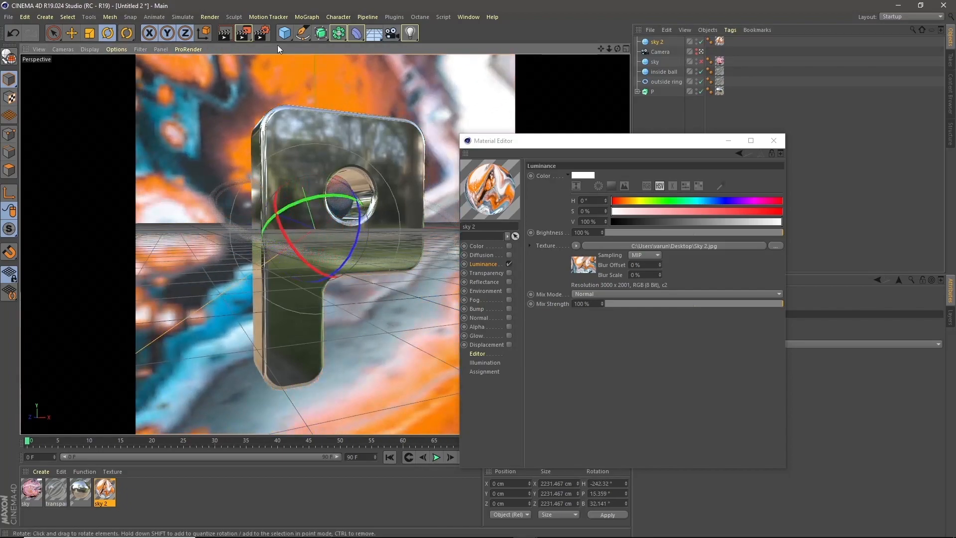
pyautogui.click(228, 35)
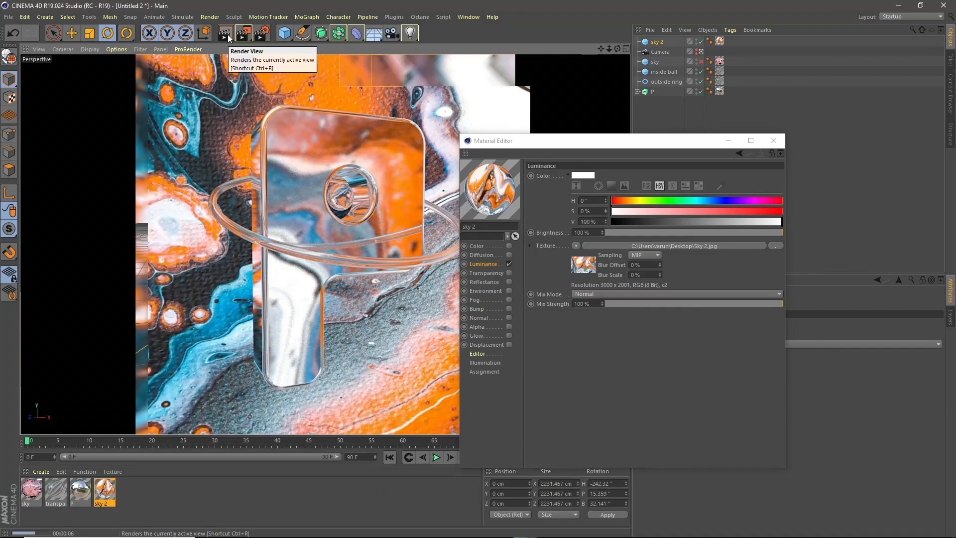
pyautogui.moveTo(578, 141); pyautogui.dragTo(709, 142)
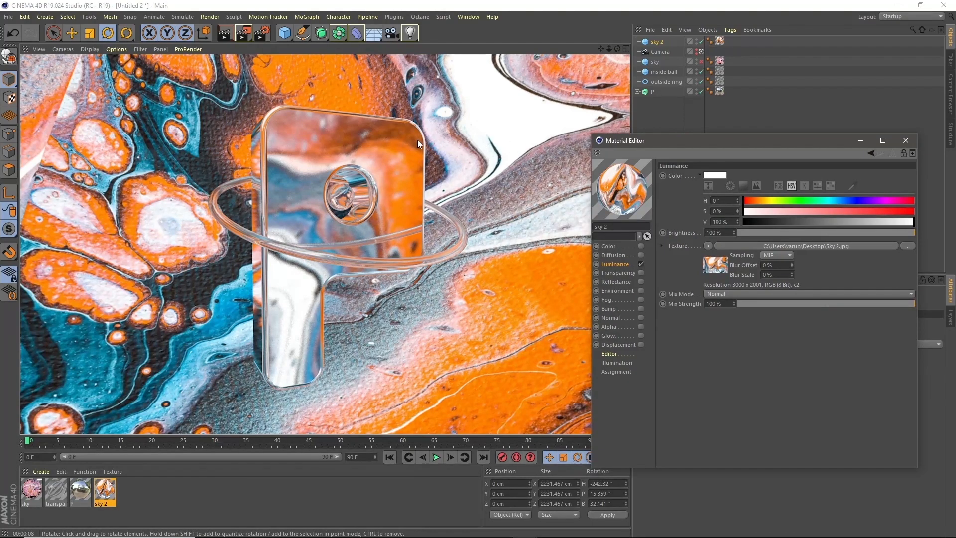
pyautogui.click(417, 139)
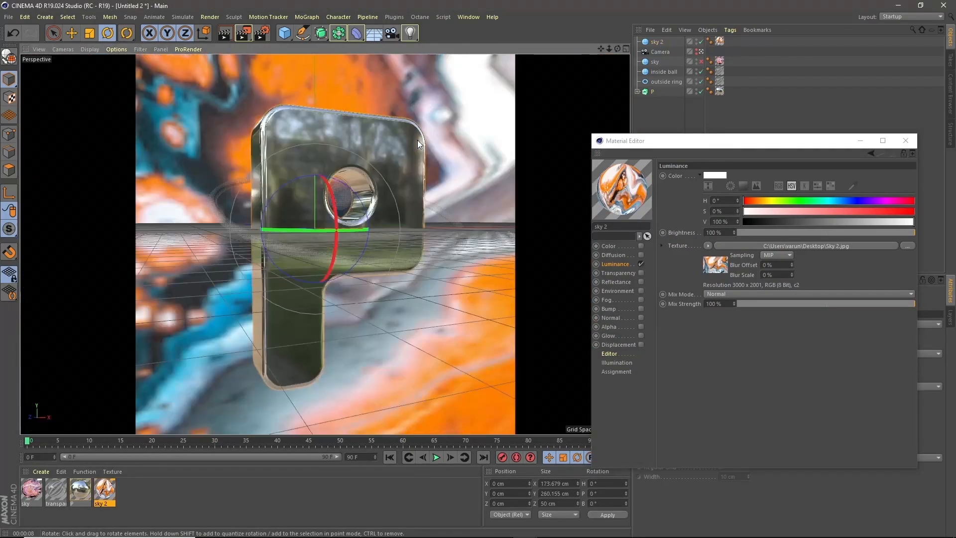
# - Add the Ambient Occlusion and Global Illumination effects to the Physical render settings and preview them with a viewport render
pyautogui.click(254, 34)
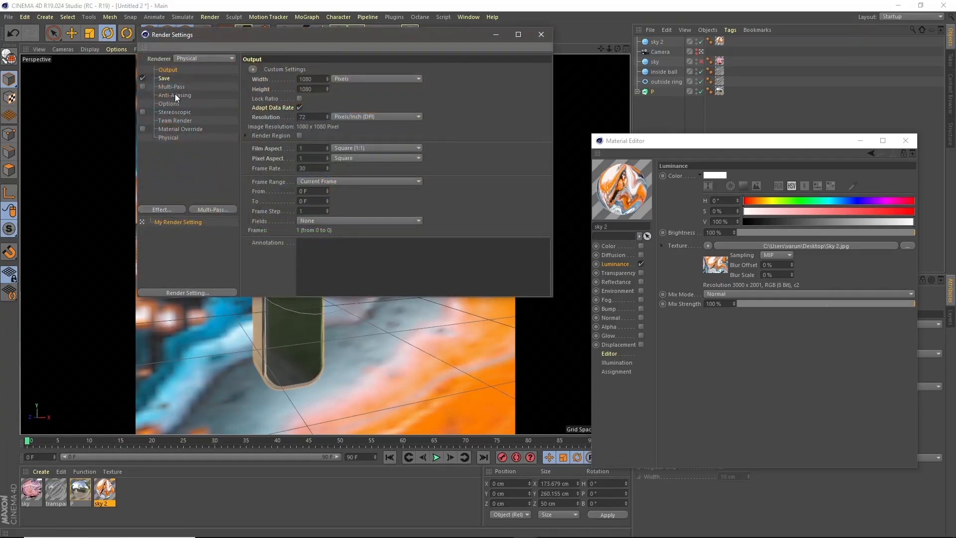
pyautogui.click(164, 137)
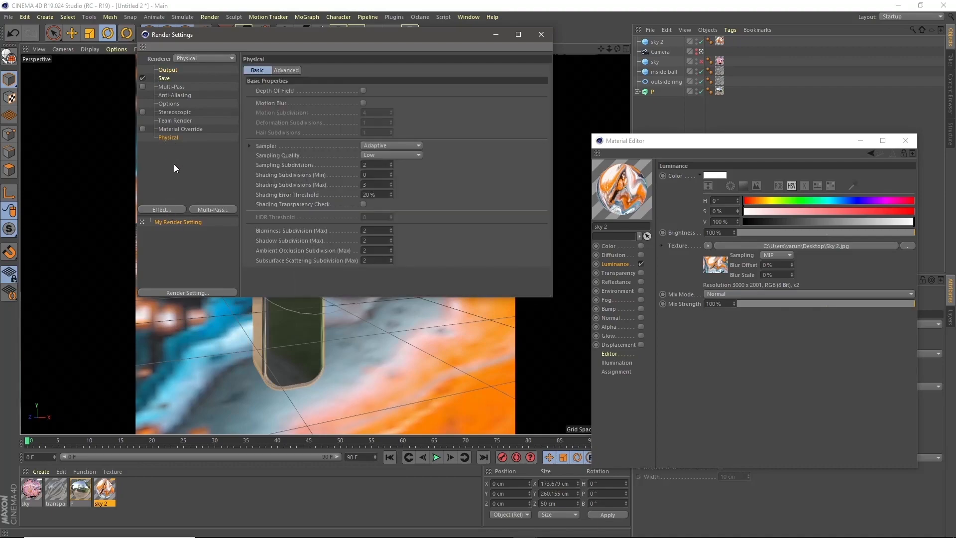
pyautogui.click(169, 208)
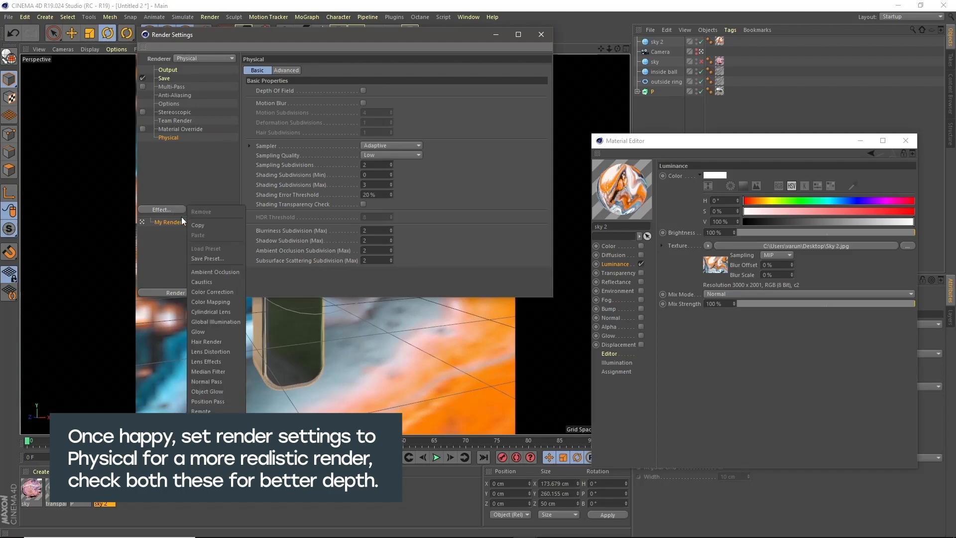
pyautogui.click(217, 273)
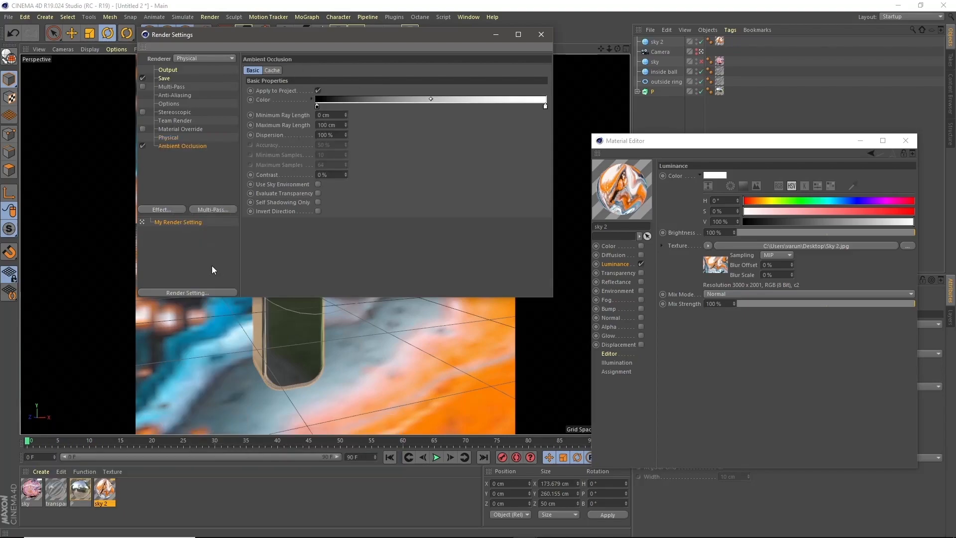
pyautogui.click(172, 210)
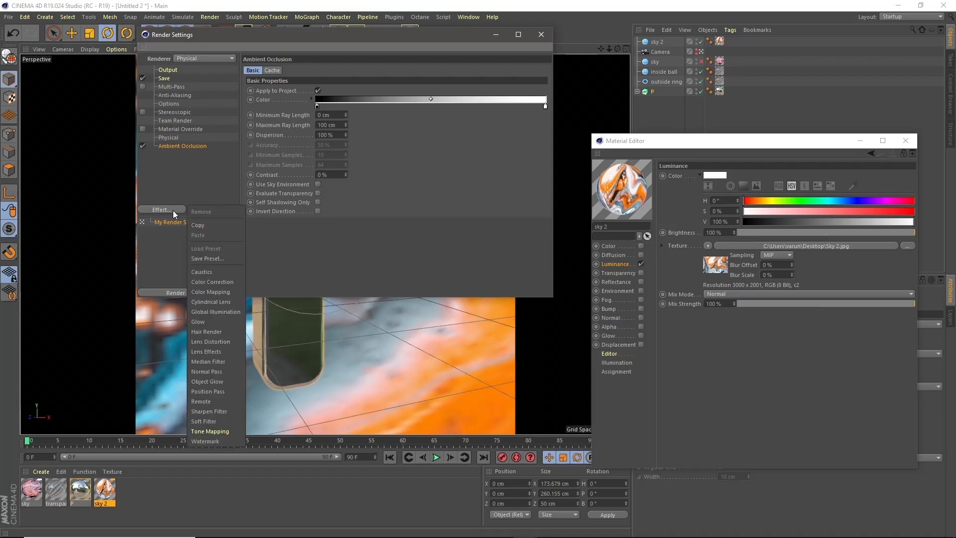
pyautogui.click(204, 313)
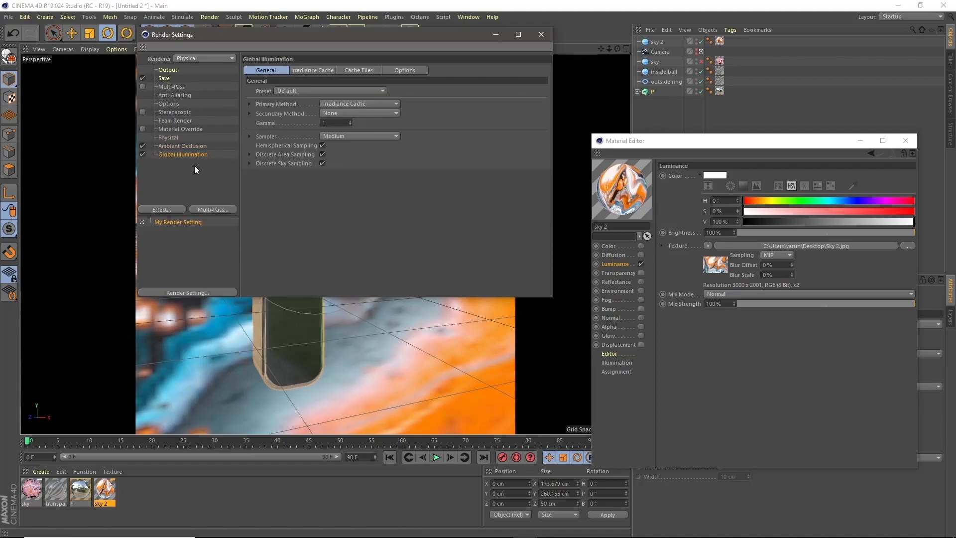
pyautogui.click(545, 33)
pyautogui.click(225, 34)
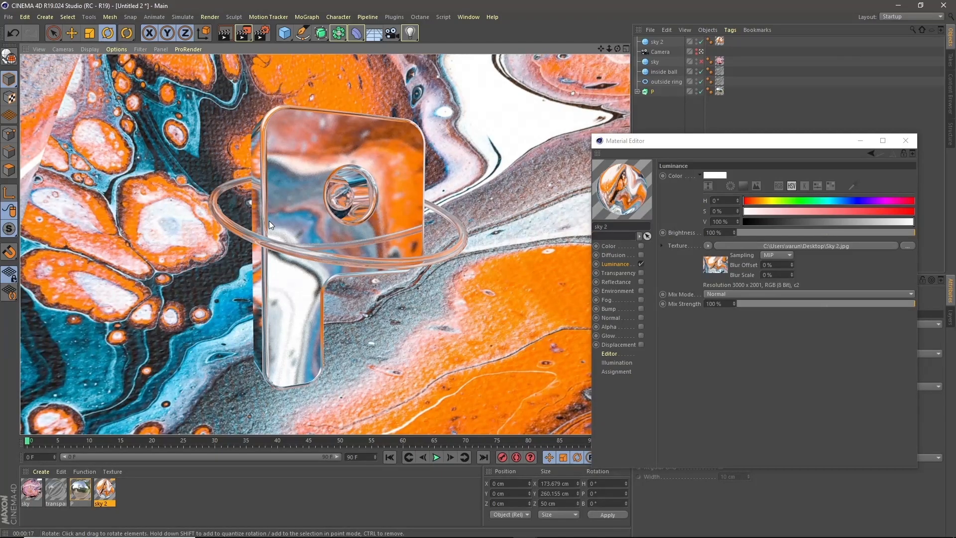
pyautogui.click(269, 220)
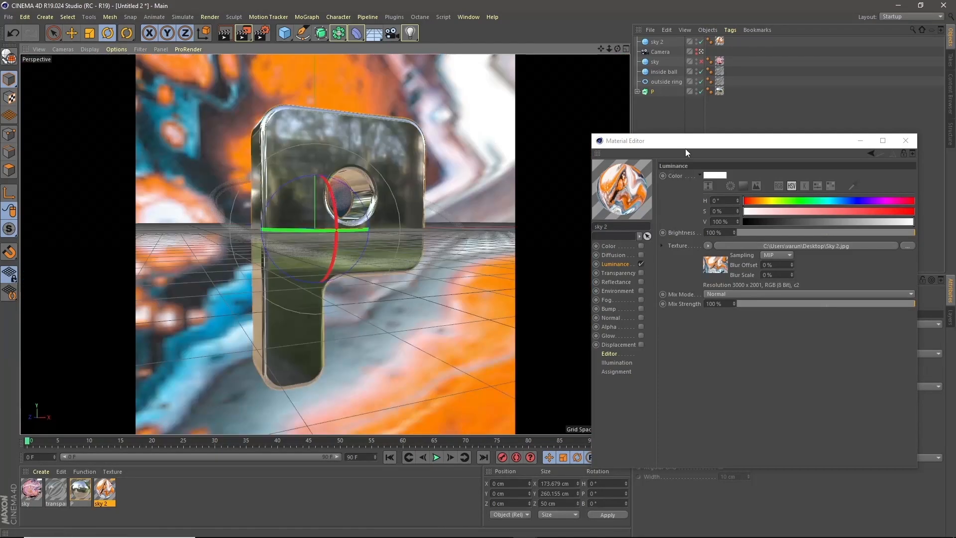
# - Add a Compositing tag to the sky 2 sphere, turn off Seen by Camera, and preview the result with a viewport render
pyautogui.moveTo(685, 148); pyautogui.dragTo(506, 157)
pyautogui.click(721, 155)
pyautogui.click(657, 43)
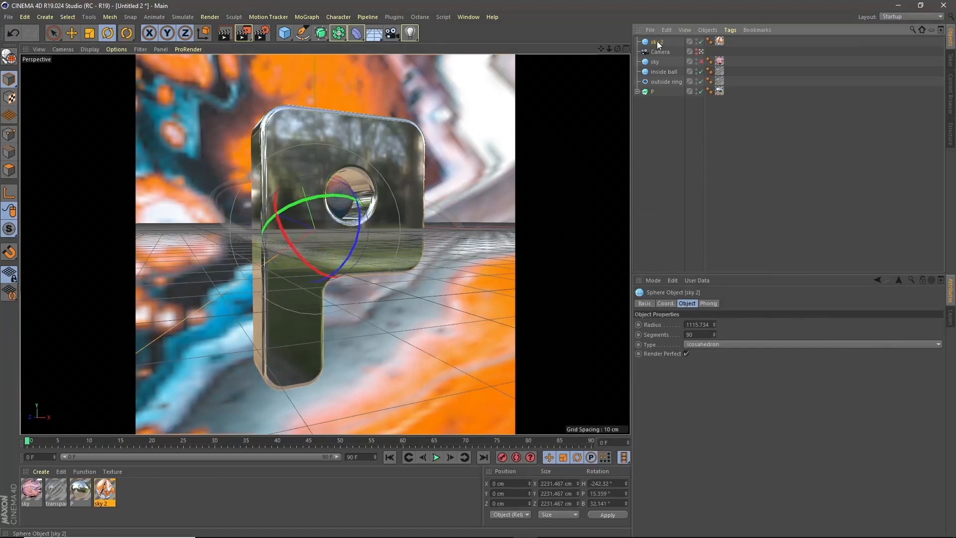
pyautogui.rightClick(657, 42)
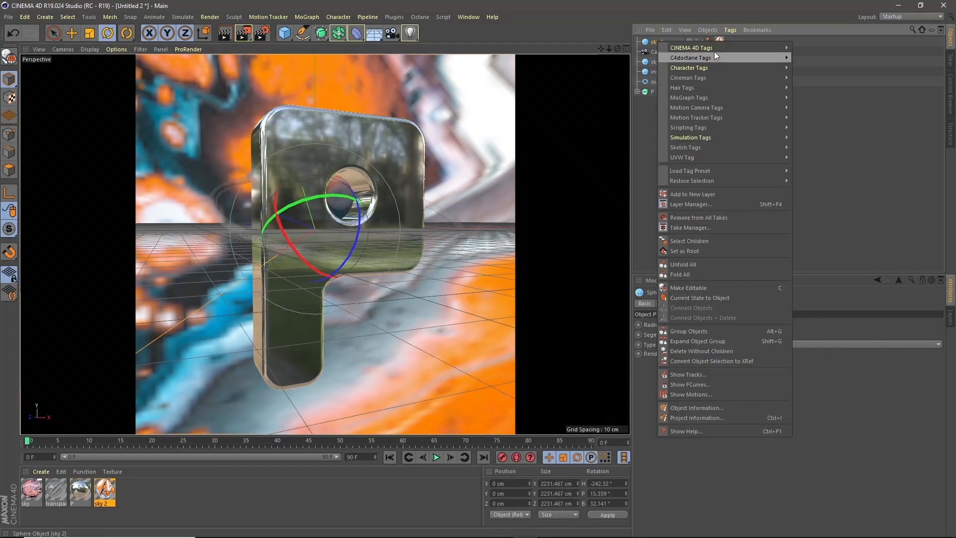
pyautogui.moveTo(776, 49)
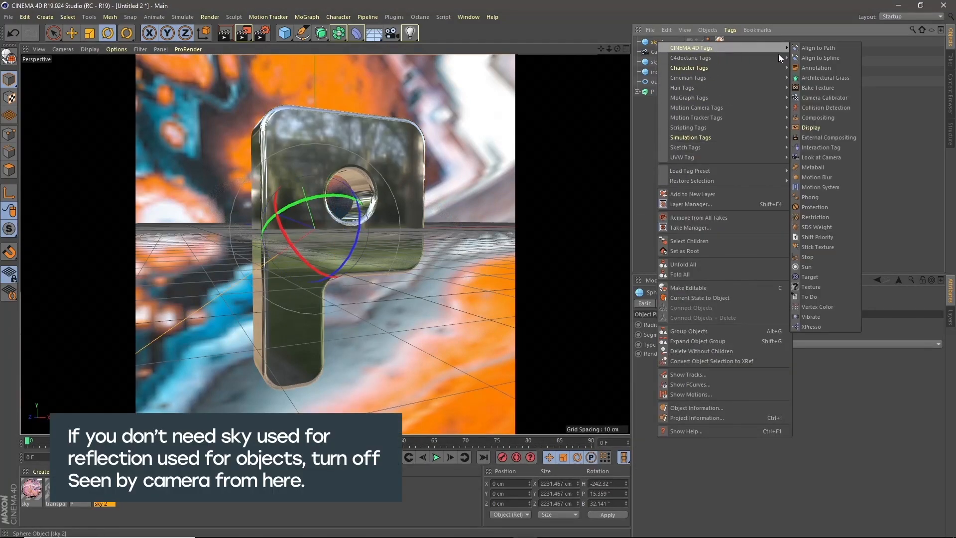
pyautogui.click(831, 118)
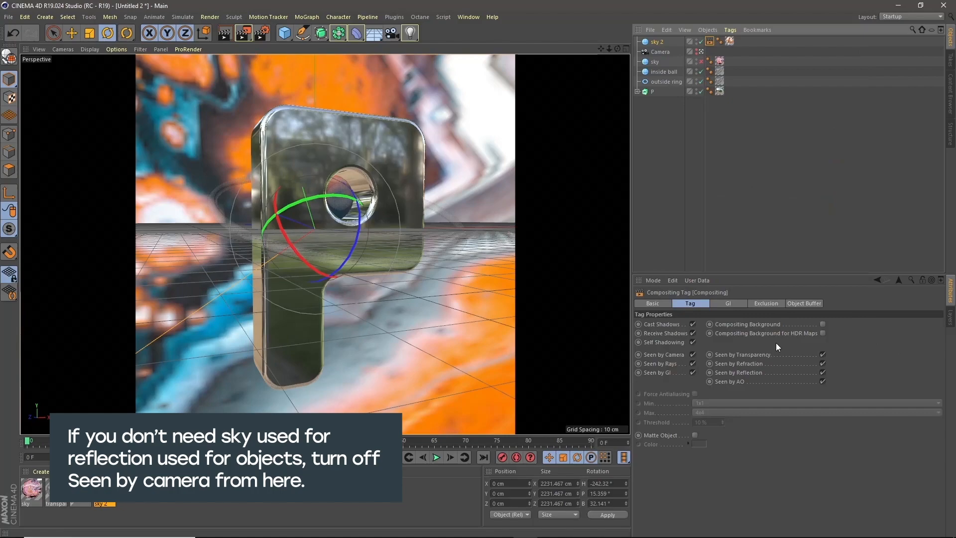
pyautogui.click(693, 355)
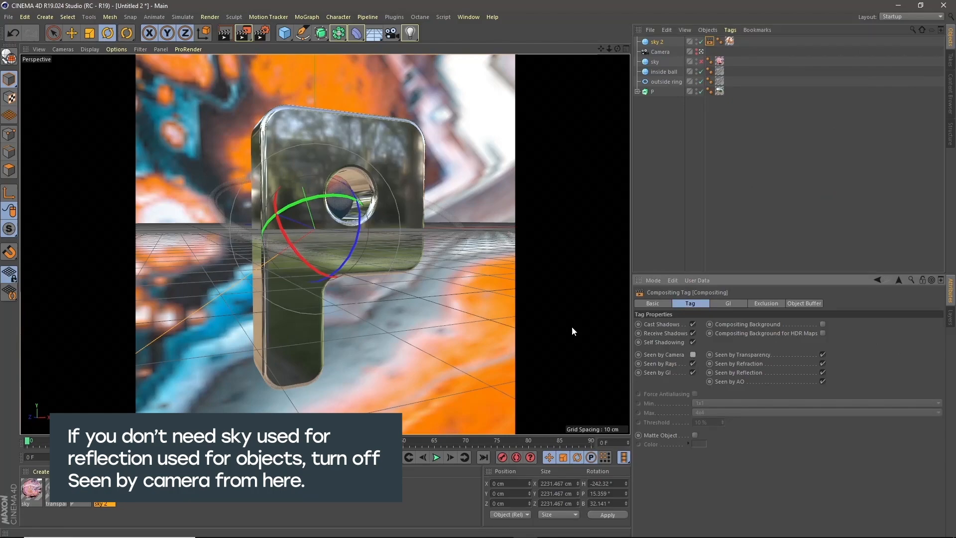
pyautogui.click(222, 37)
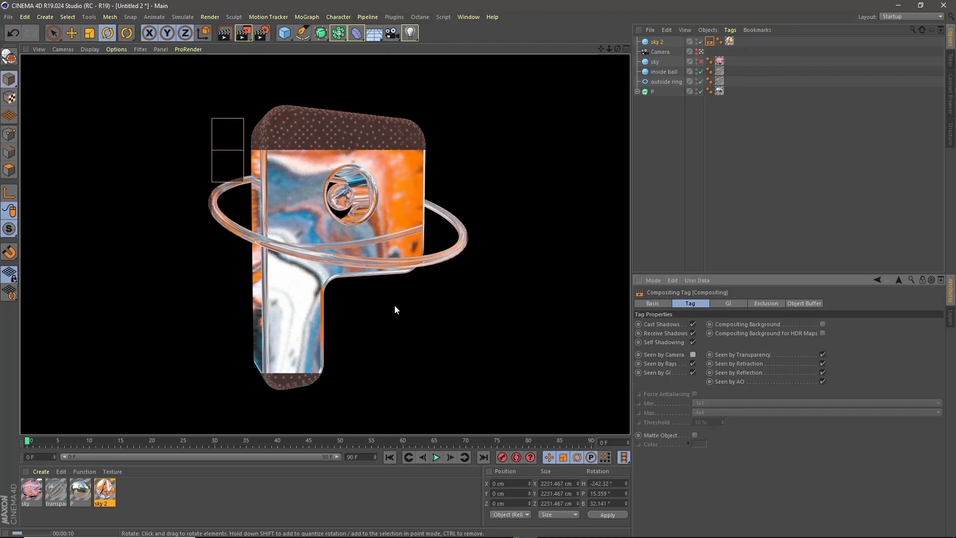
pyautogui.click(368, 243)
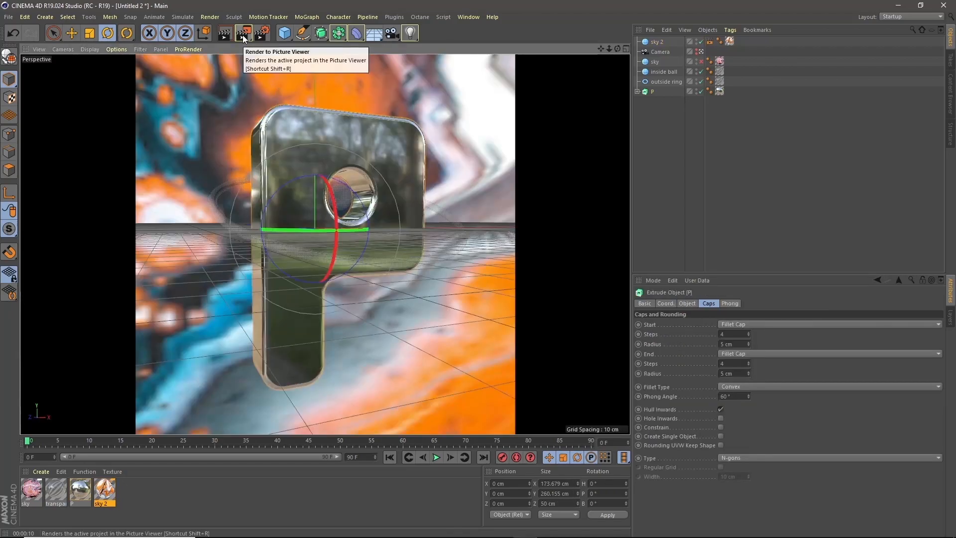
# - Render the project to the Picture Viewer and inspect the whole image in a maximized window at 80% zoom
pyautogui.click(243, 35)
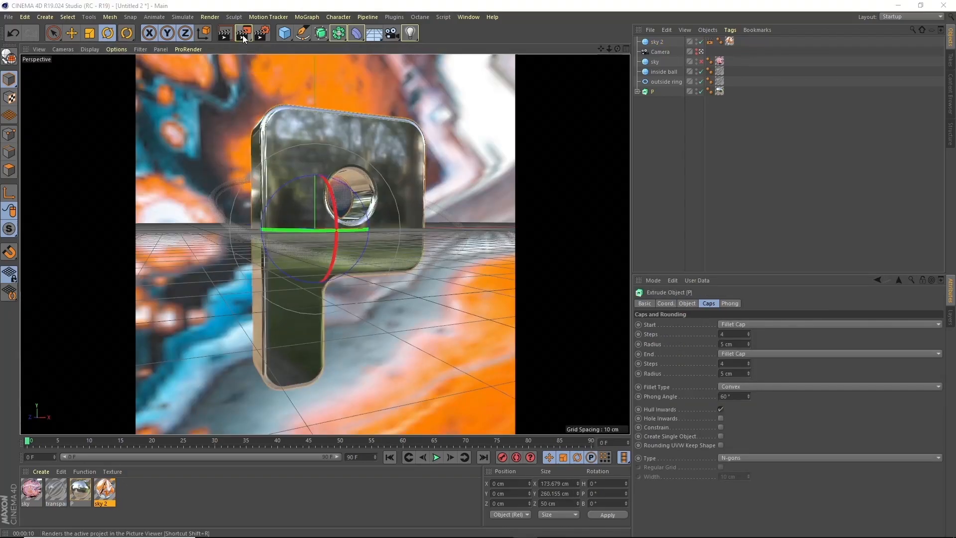
pyautogui.moveTo(388, 104); pyautogui.dragTo(422, 68)
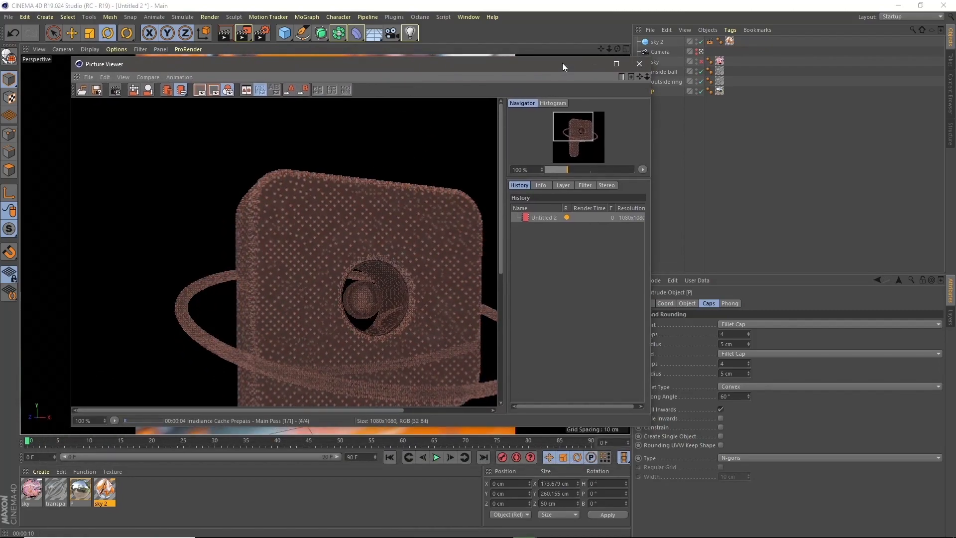
pyautogui.click(616, 64)
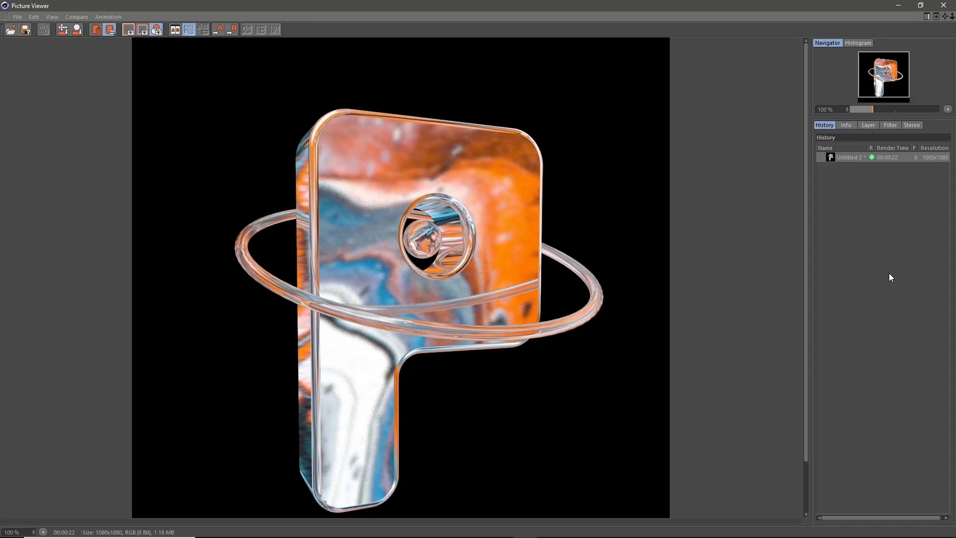
pyautogui.scroll(-1, 363, 215)
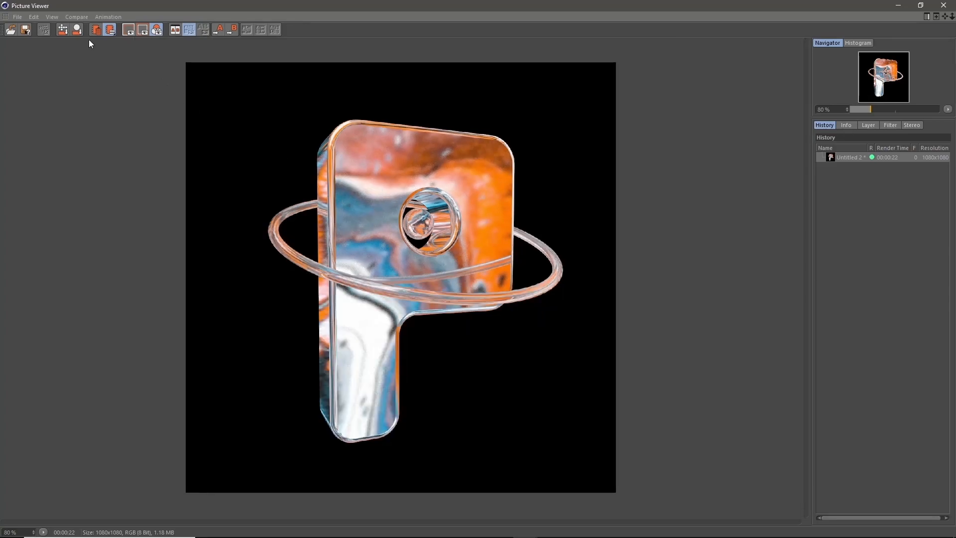
# - Set the render to save as a TIFF still image at 16 bits/channel, leaving the format options unchanged
pyautogui.click(25, 30)
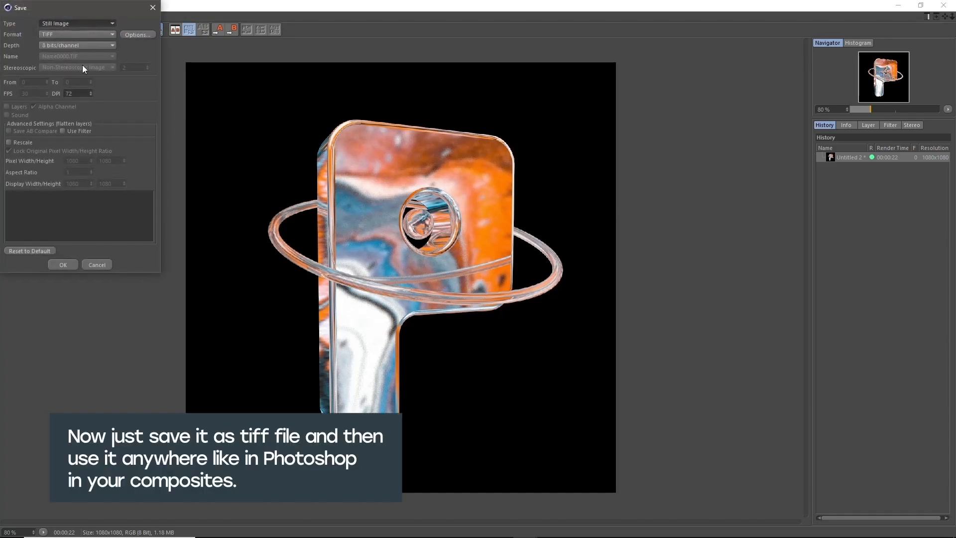
pyautogui.click(94, 44)
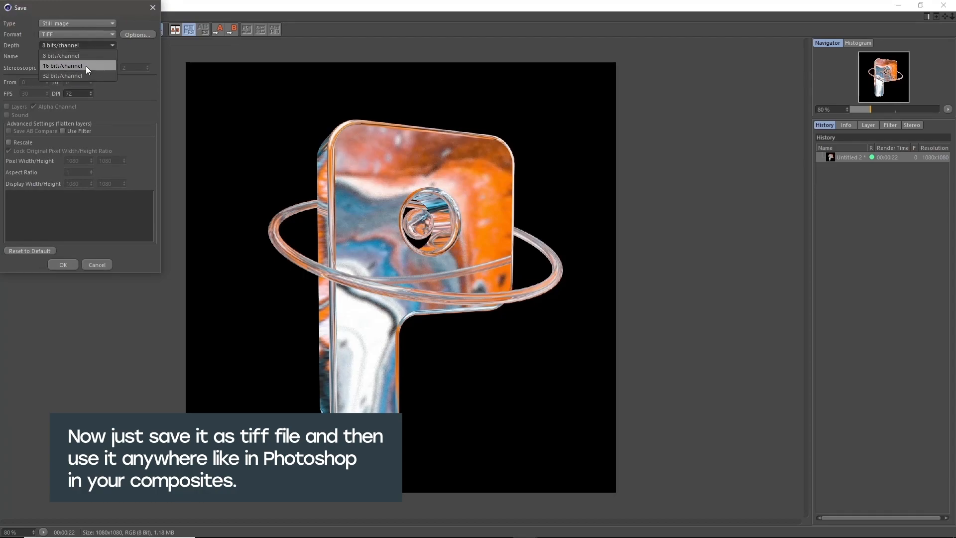
pyautogui.click(85, 65)
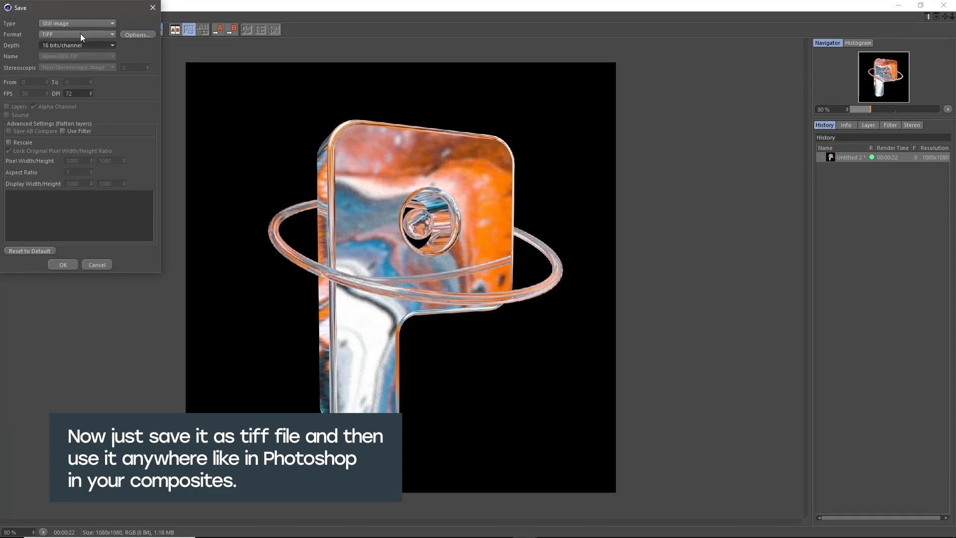
pyautogui.click(127, 34)
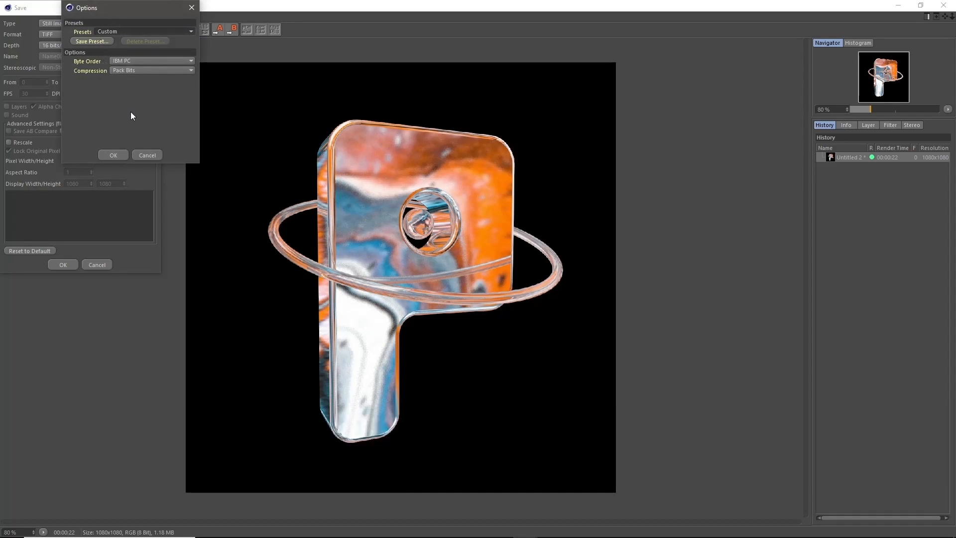
pyautogui.click(142, 155)
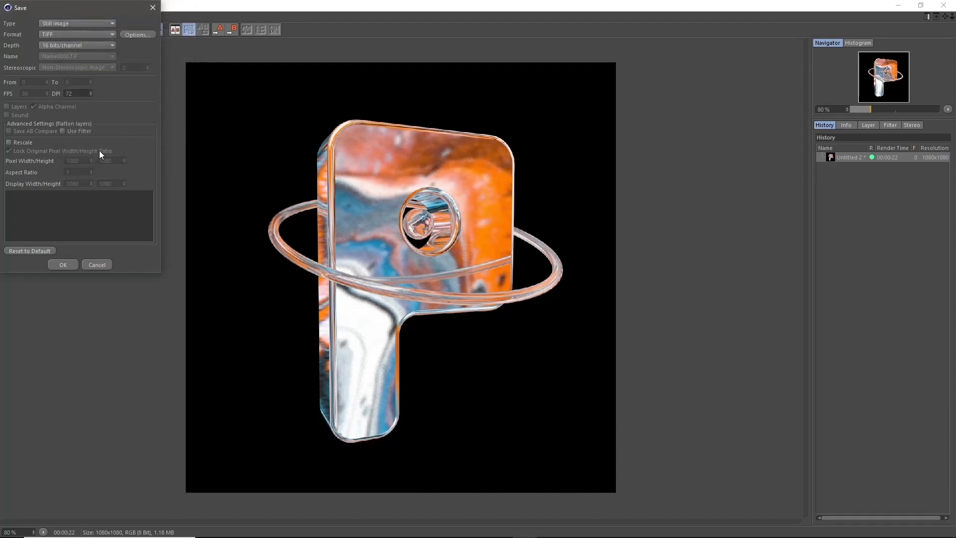
pyautogui.click(68, 264)
# - Create a folder named "P" on the Desktop and open it as the render's save location
pyautogui.click(41, 68)
pyautogui.click(73, 55)
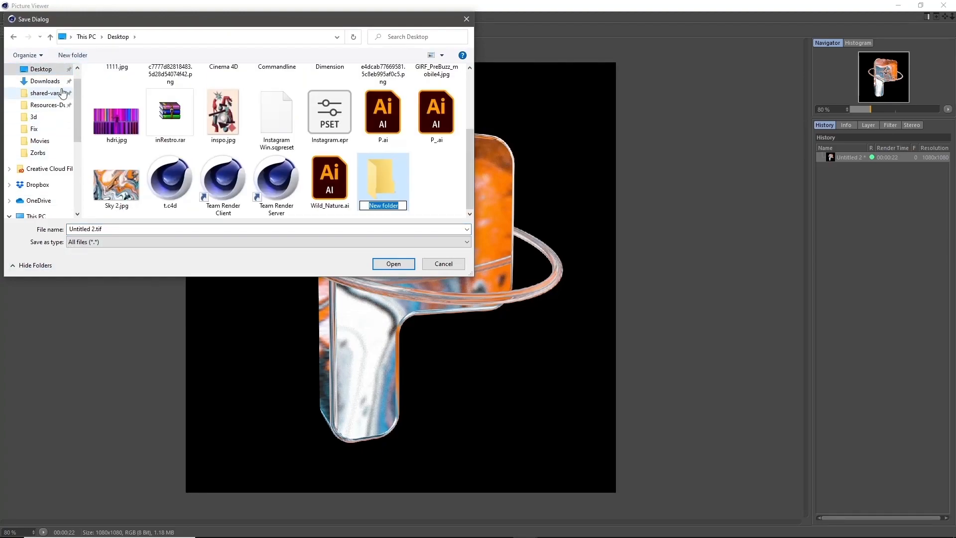
pyautogui.write('P')
pyautogui.press('Return')
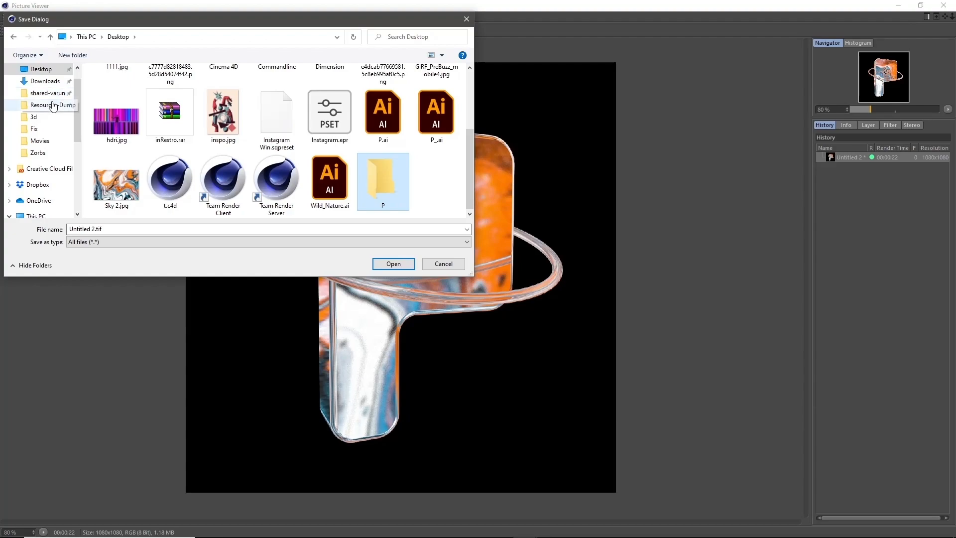
pyautogui.doubleClick(371, 188)
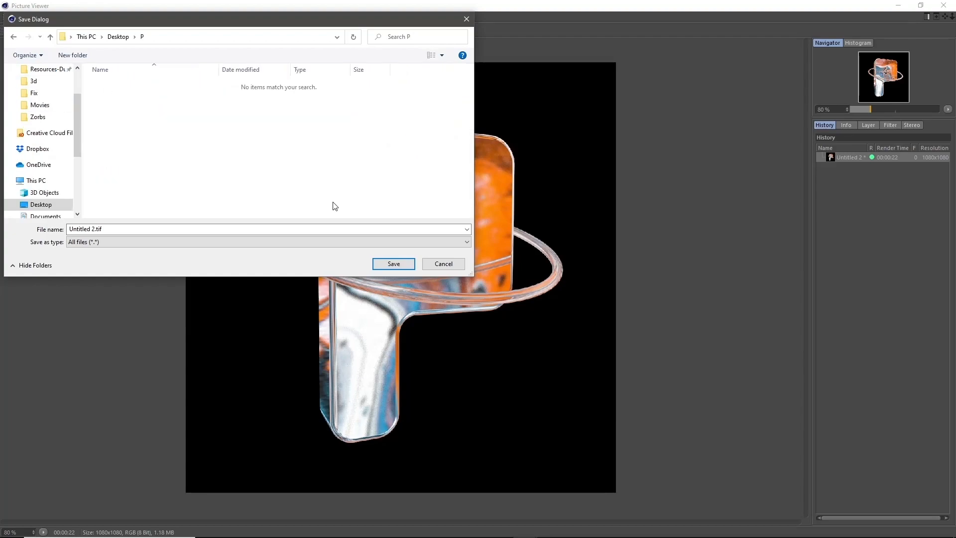
# - Start editing the TIFF render's file name
pyautogui.click(97, 228)
pyautogui.click(90, 229)
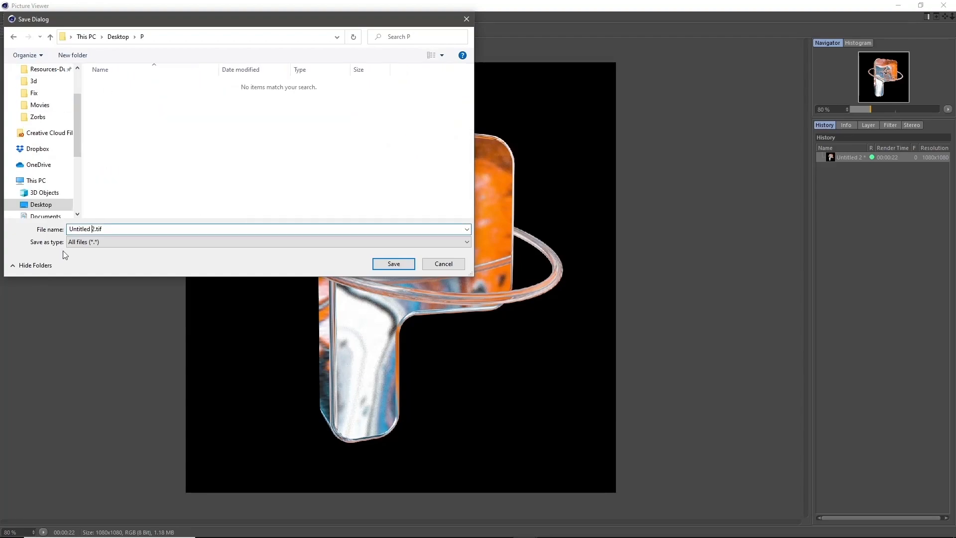
pyautogui.hotkey('shift', 'Home')
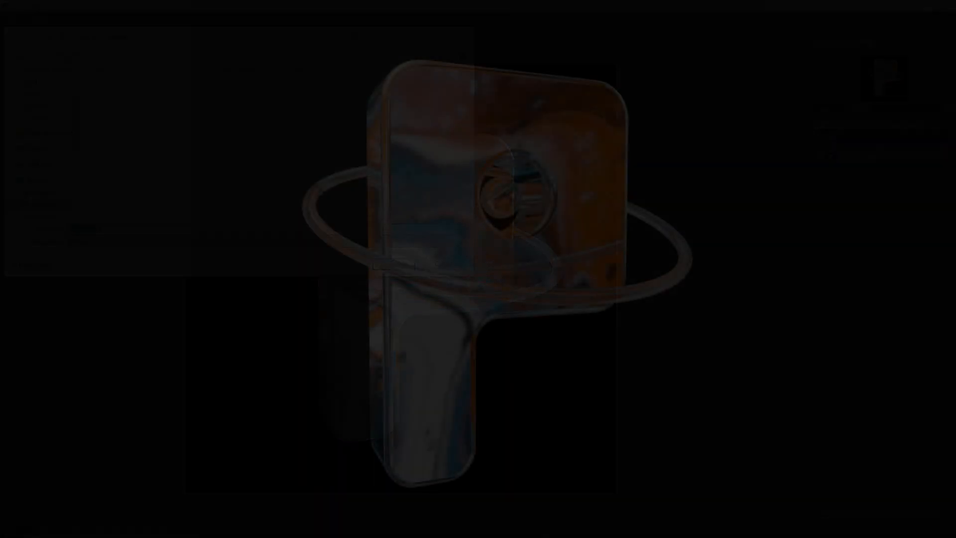